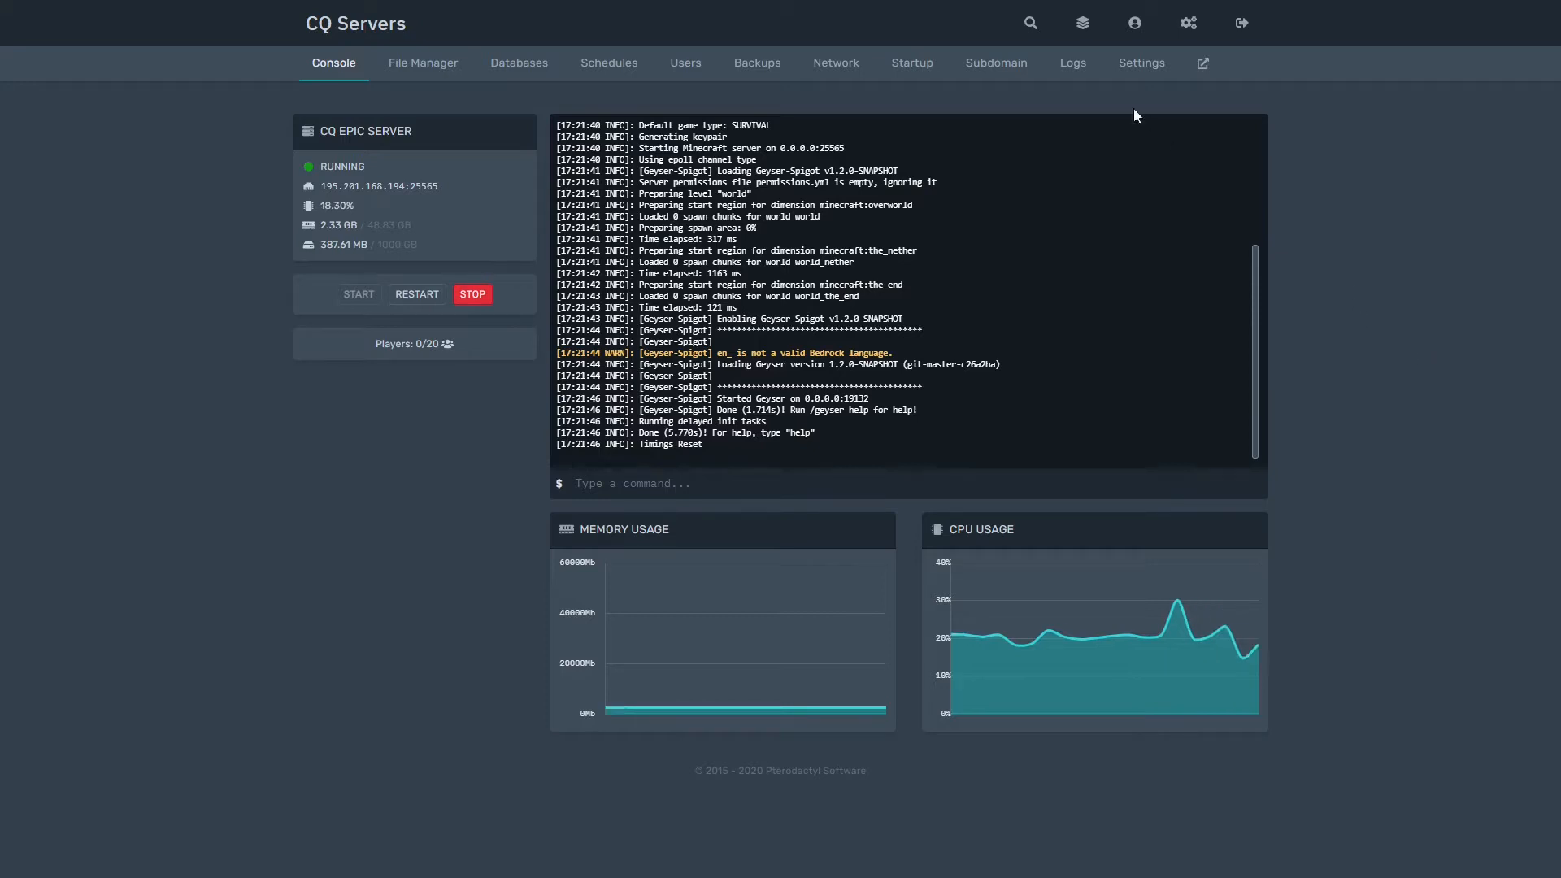
Step: Open the CQ EPIC SERVER console and check its running status and CPU usage
{"action": "left_click", "coordinate": [1081, 22]}
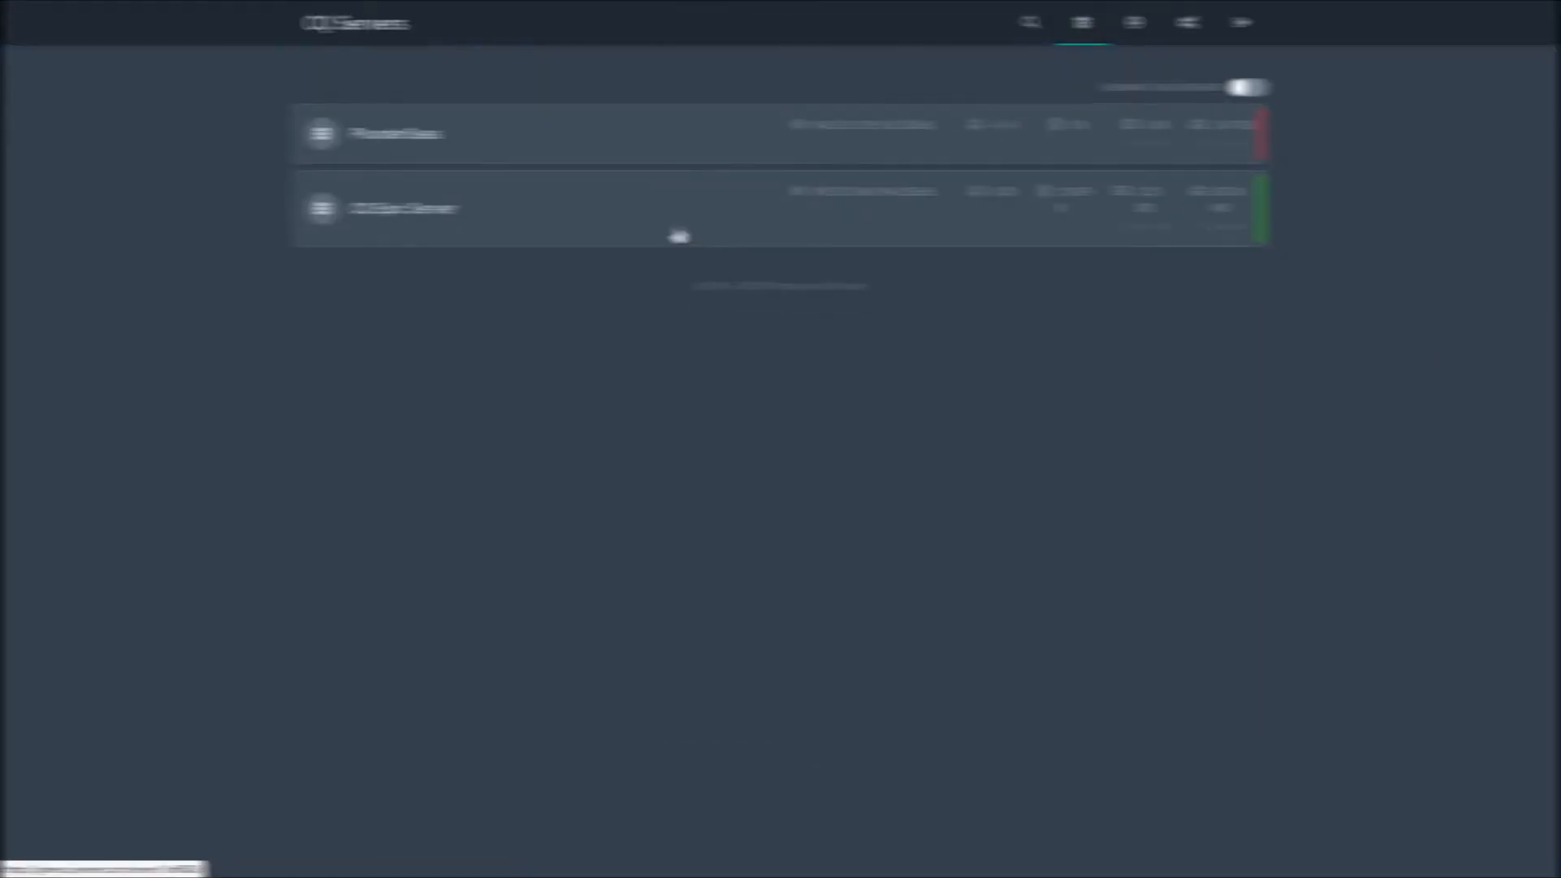
{"action": "left_click", "coordinate": [801, 213]}
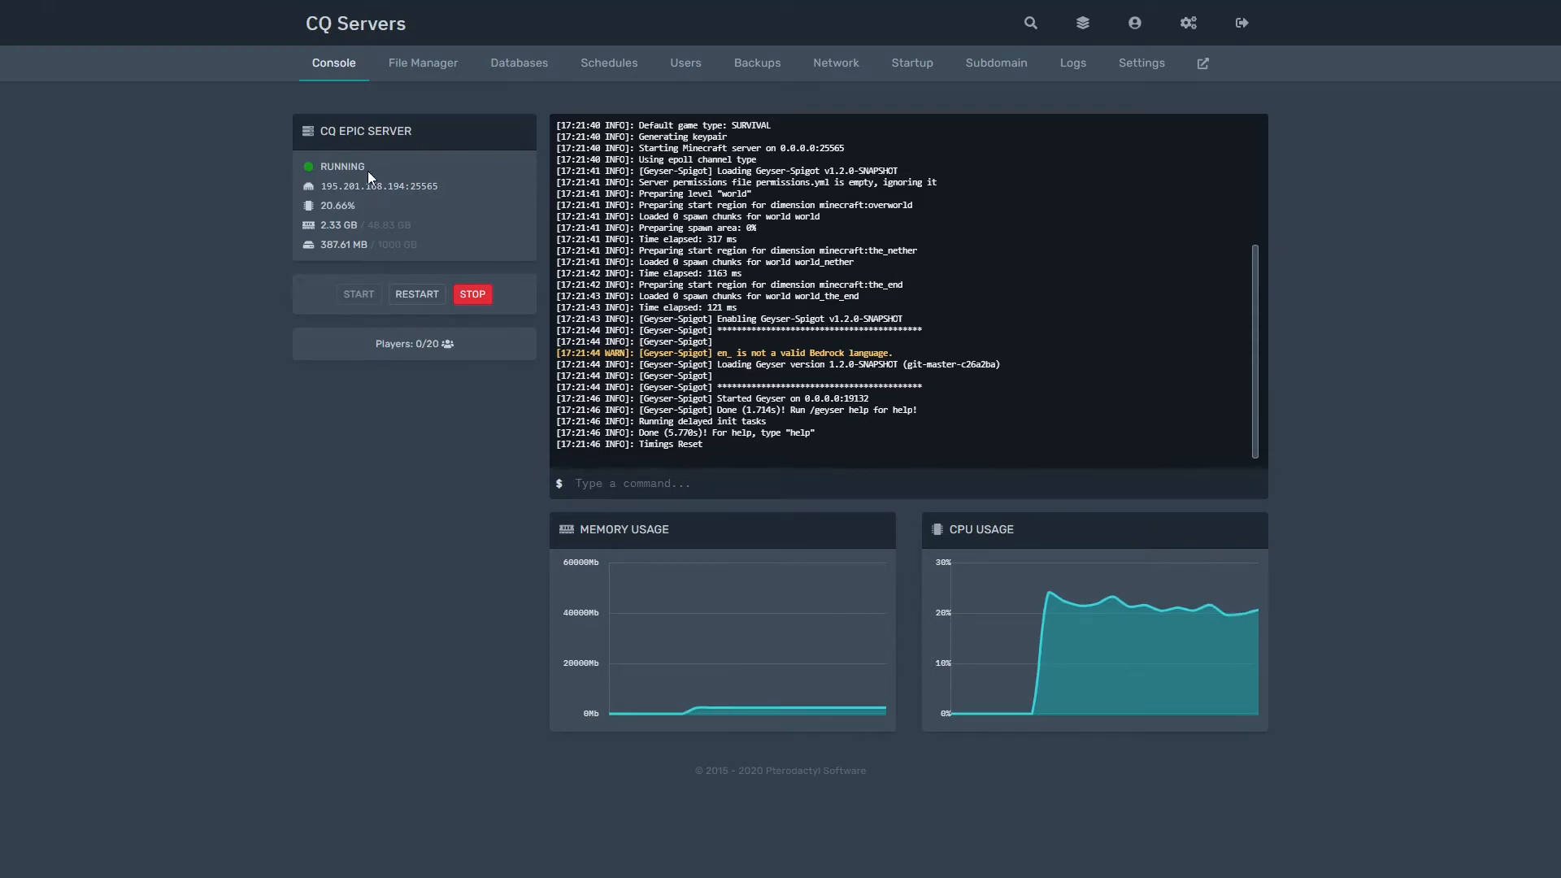
{"action": "left_click_drag", "start_coordinate": [367, 172], "coordinate": [309, 170]}
{"action": "left_click", "coordinate": [334, 170]}
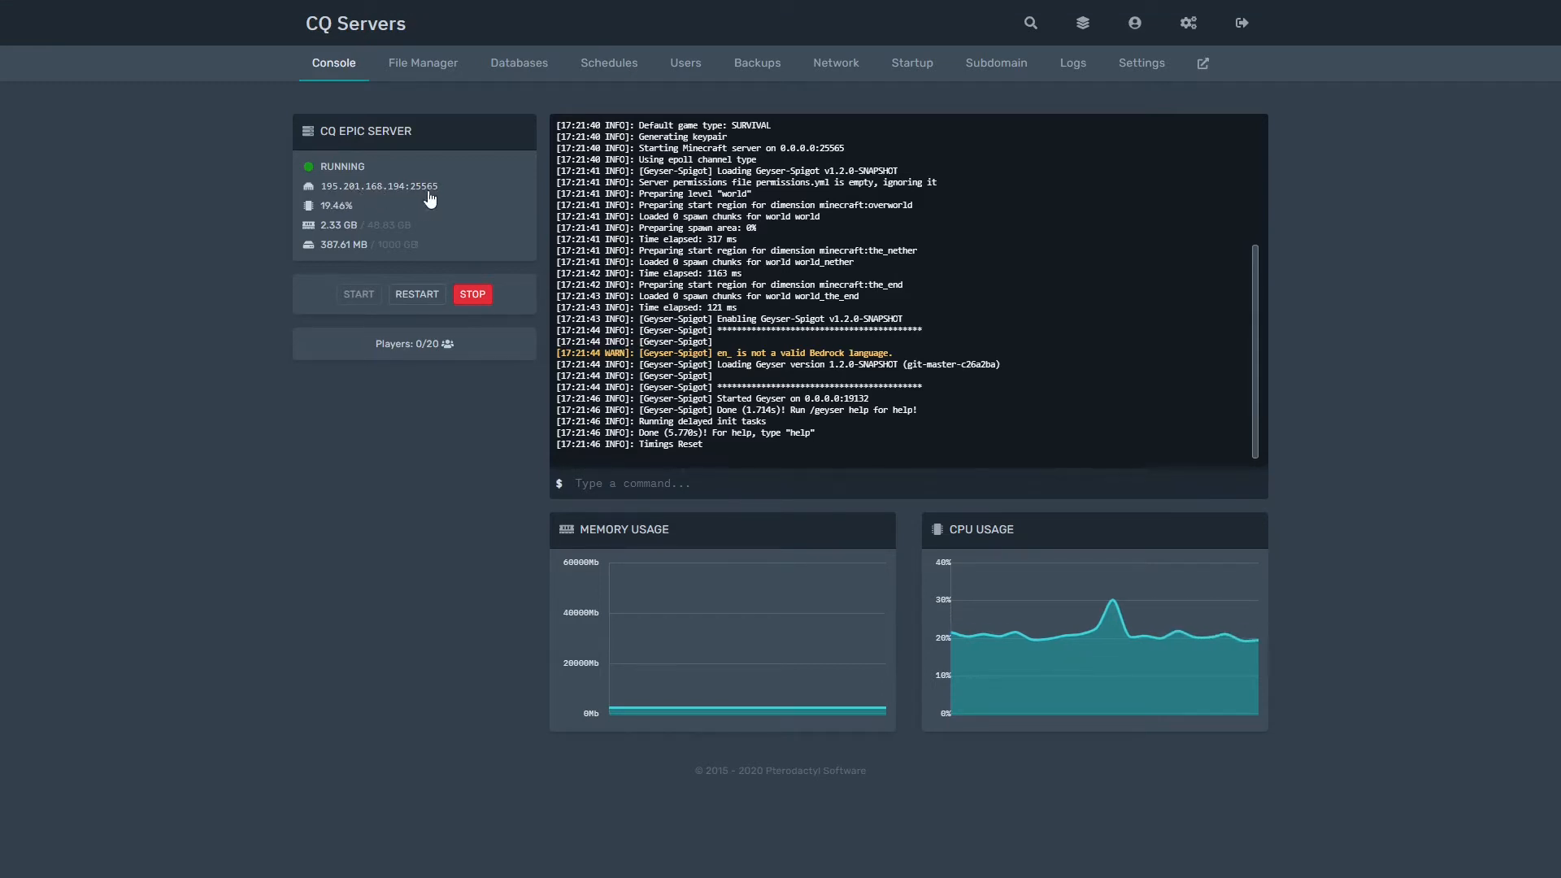
{"action": "triple_click", "coordinate": [348, 207]}
{"action": "left_click", "coordinate": [350, 208]}
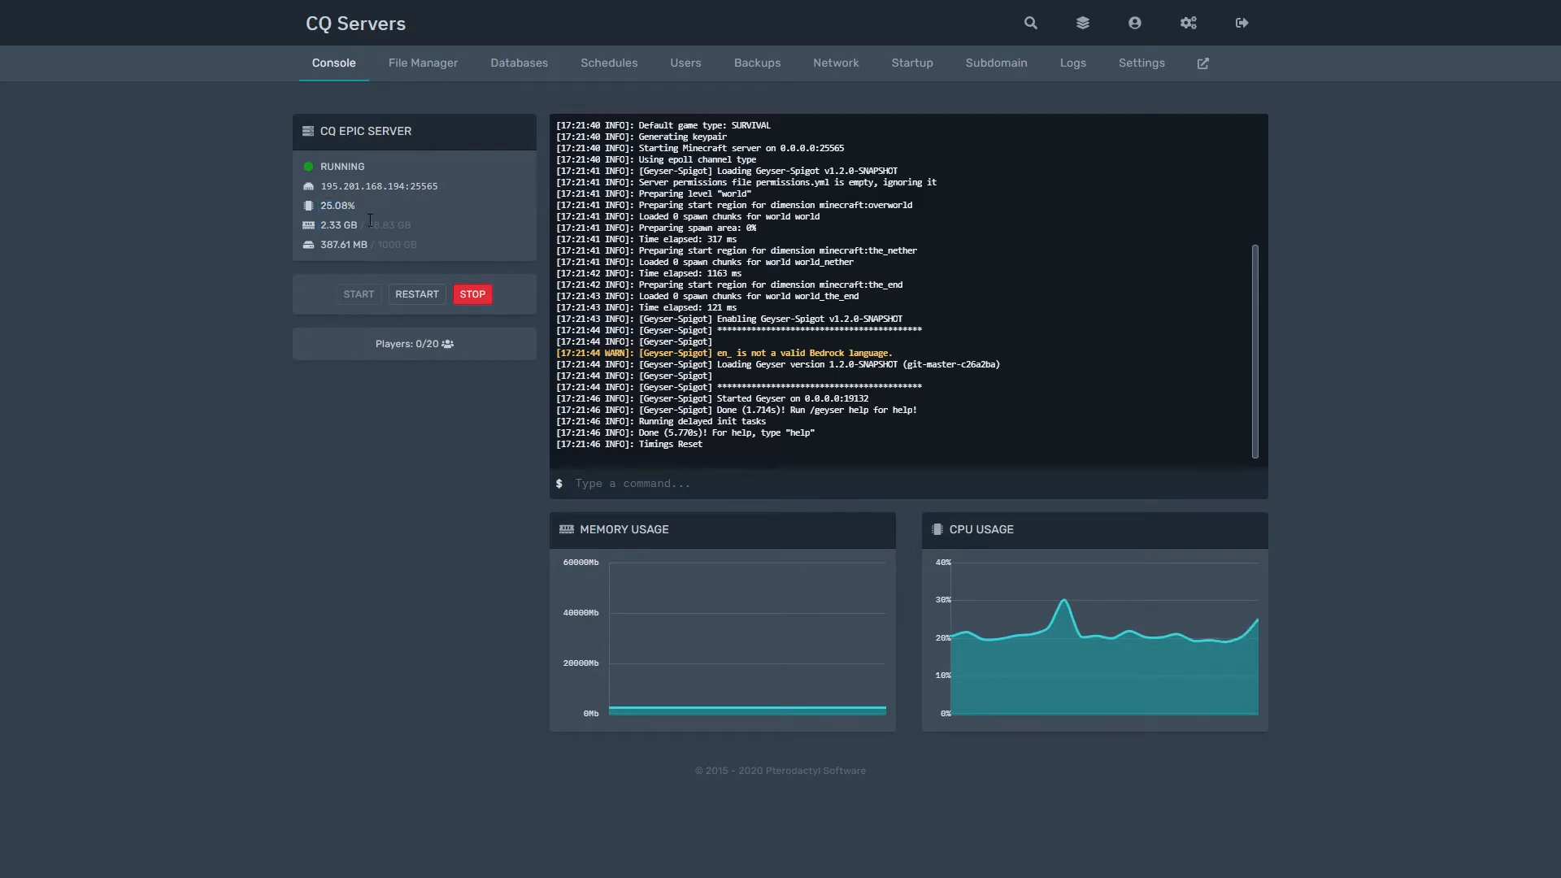
{"action": "left_click_drag", "start_coordinate": [367, 208], "coordinate": [313, 211]}
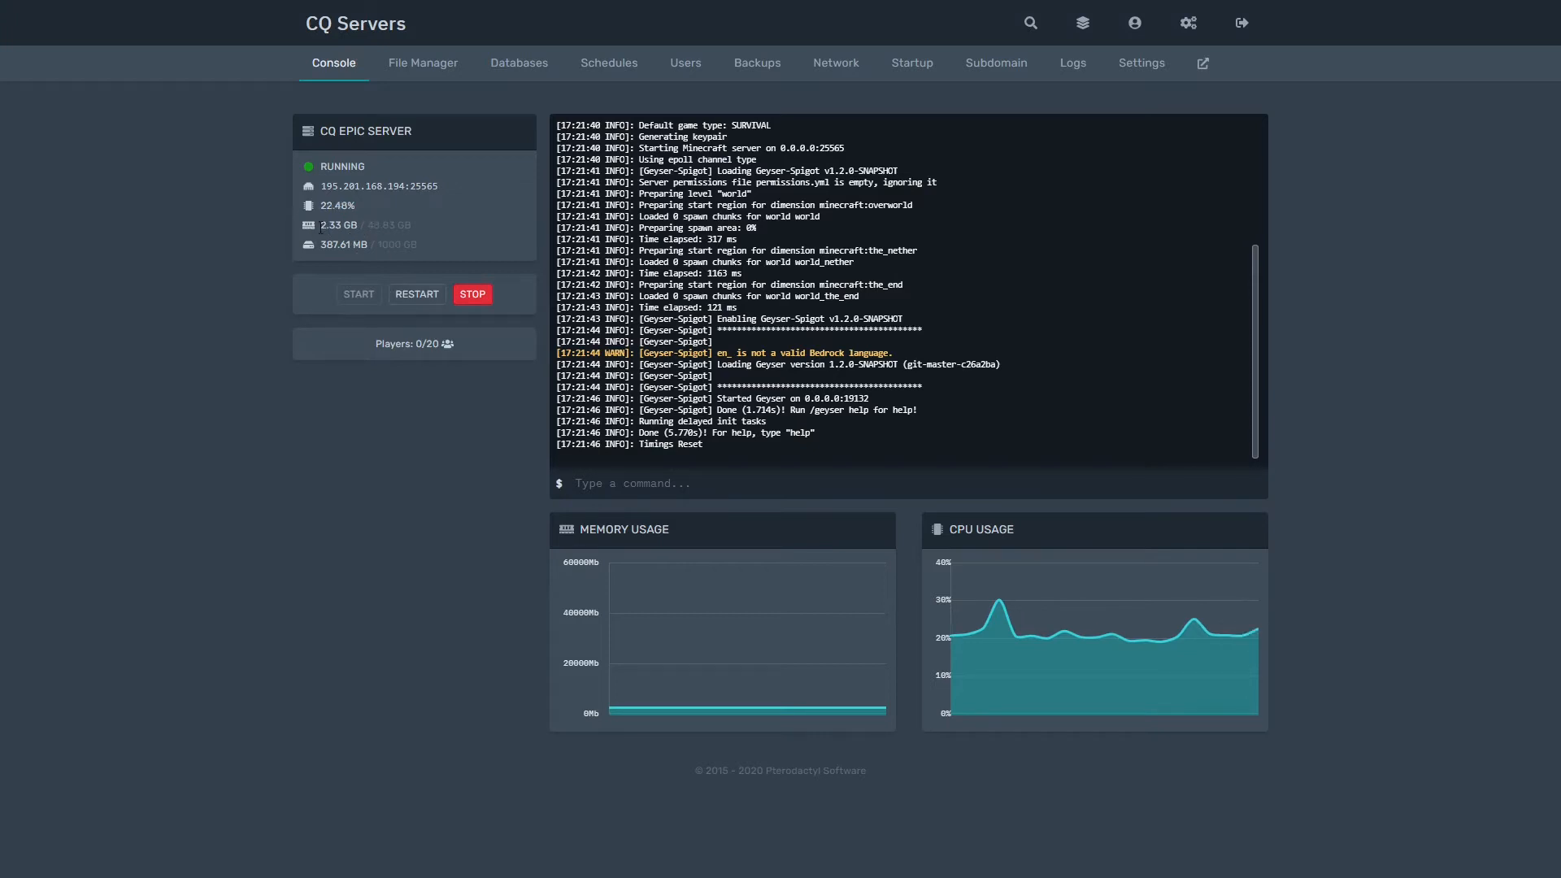
Step: Review the server's memory and disk usage figures
{"action": "left_click_drag", "start_coordinate": [320, 226], "coordinate": [418, 225]}
{"action": "left_click", "coordinate": [432, 230]}
{"action": "left_click", "coordinate": [321, 226]}
{"action": "left_click", "coordinate": [419, 225]}
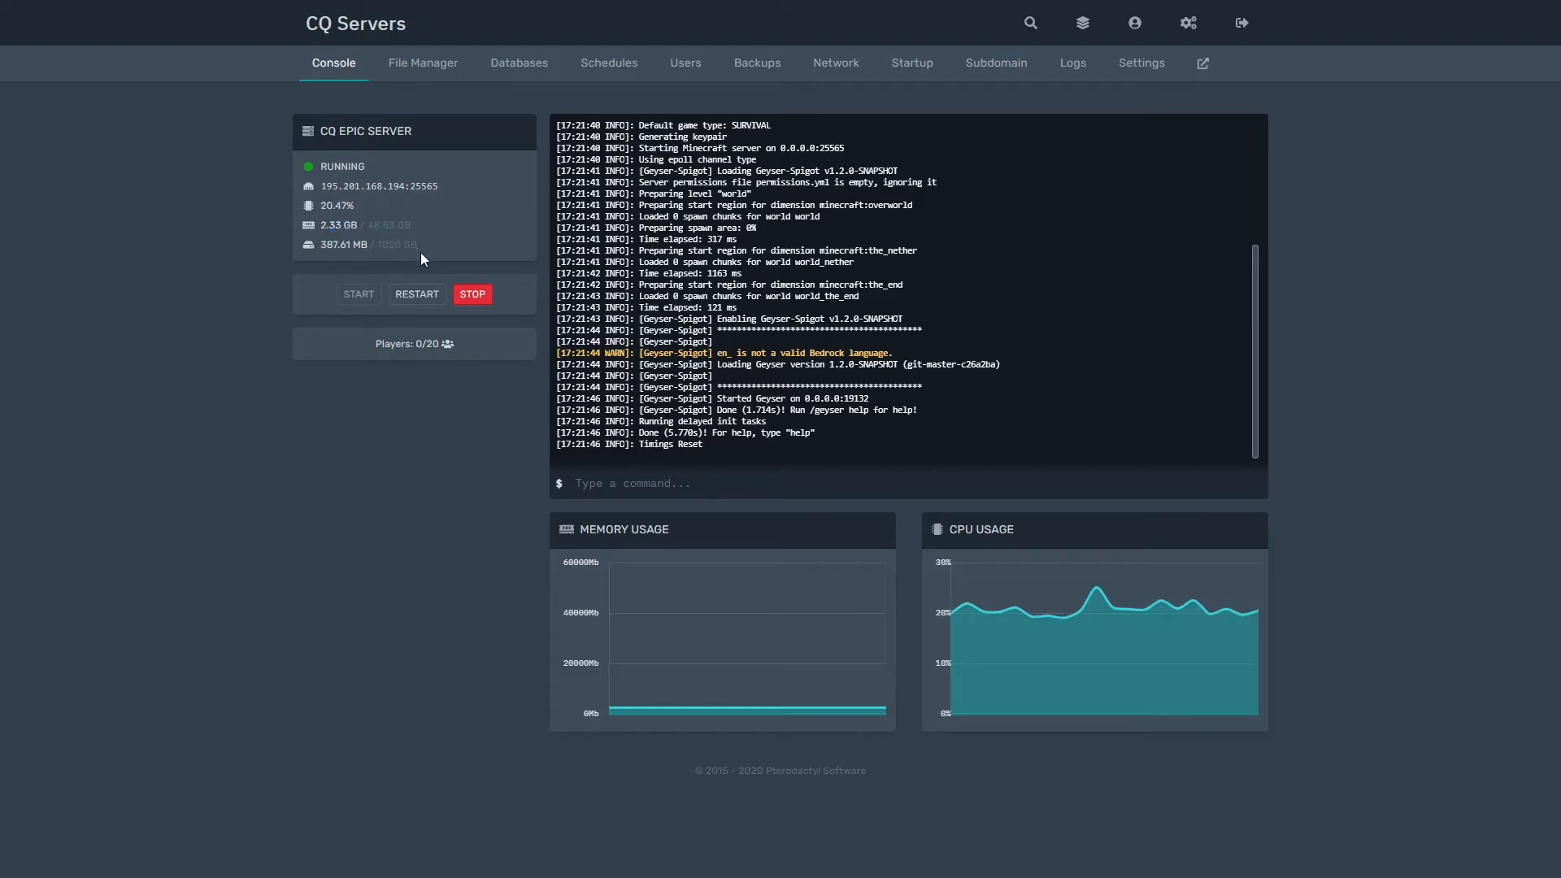
{"action": "left_click_drag", "start_coordinate": [423, 250], "coordinate": [338, 257]}
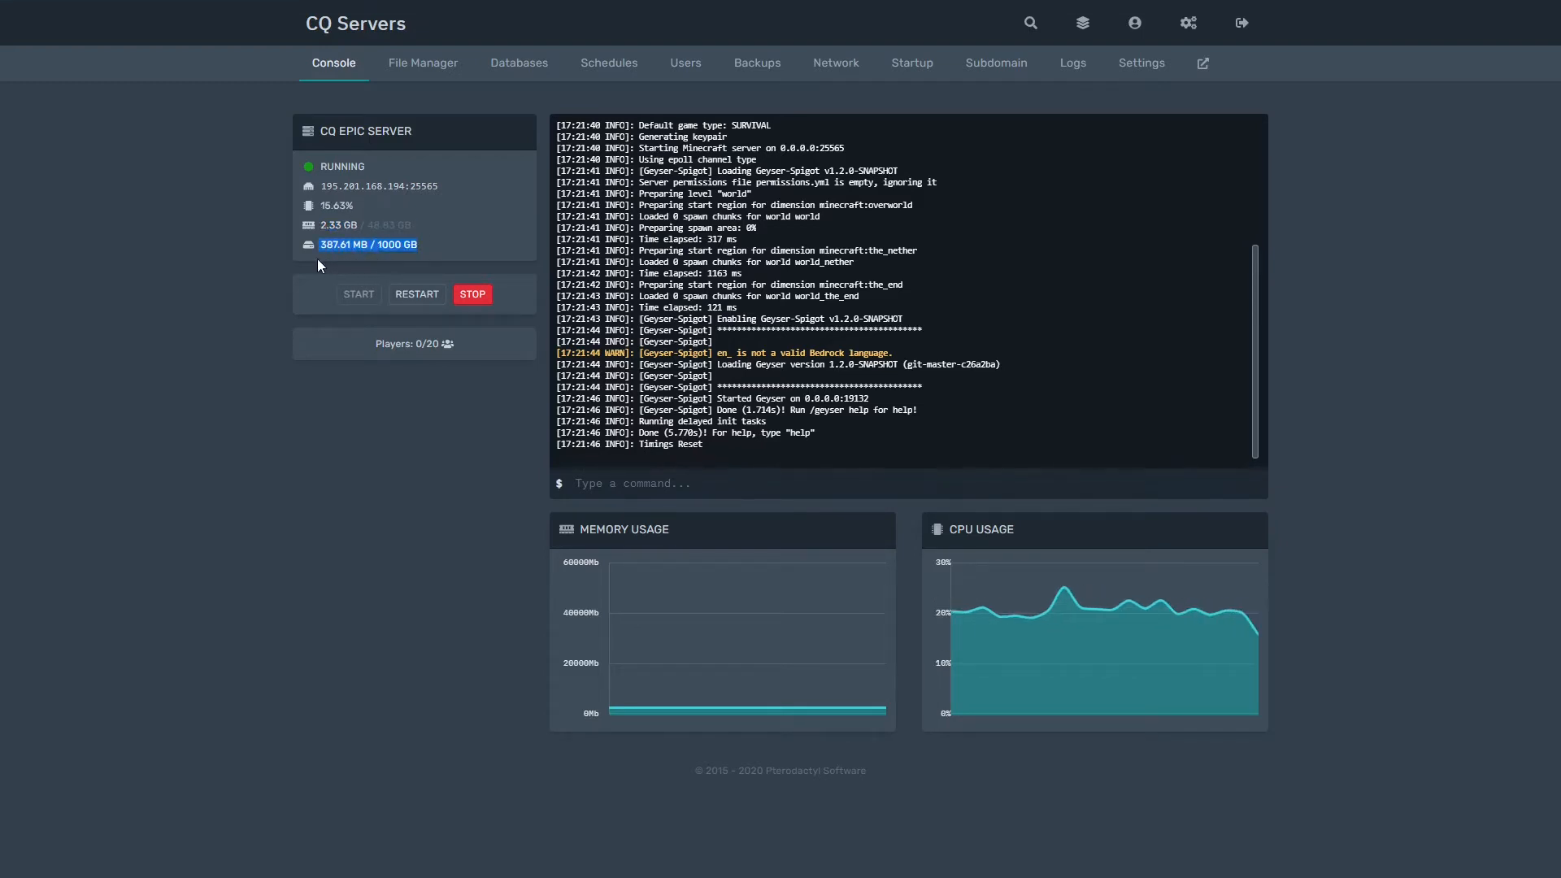
{"action": "left_click", "coordinate": [341, 251]}
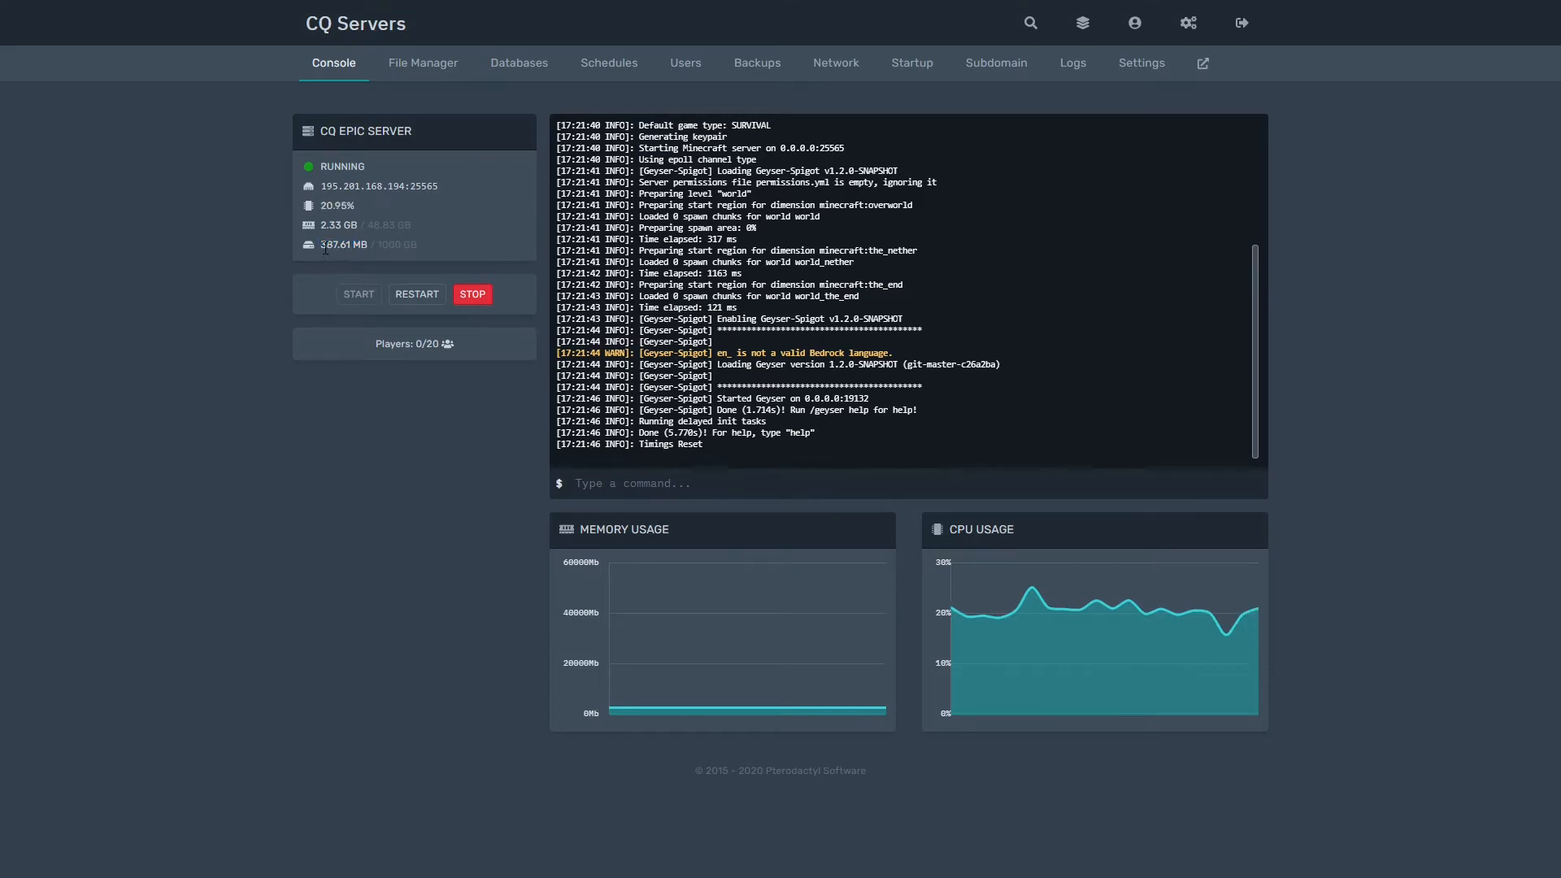
{"action": "left_click_drag", "start_coordinate": [321, 248], "coordinate": [402, 249]}
{"action": "left_click", "coordinate": [436, 251]}
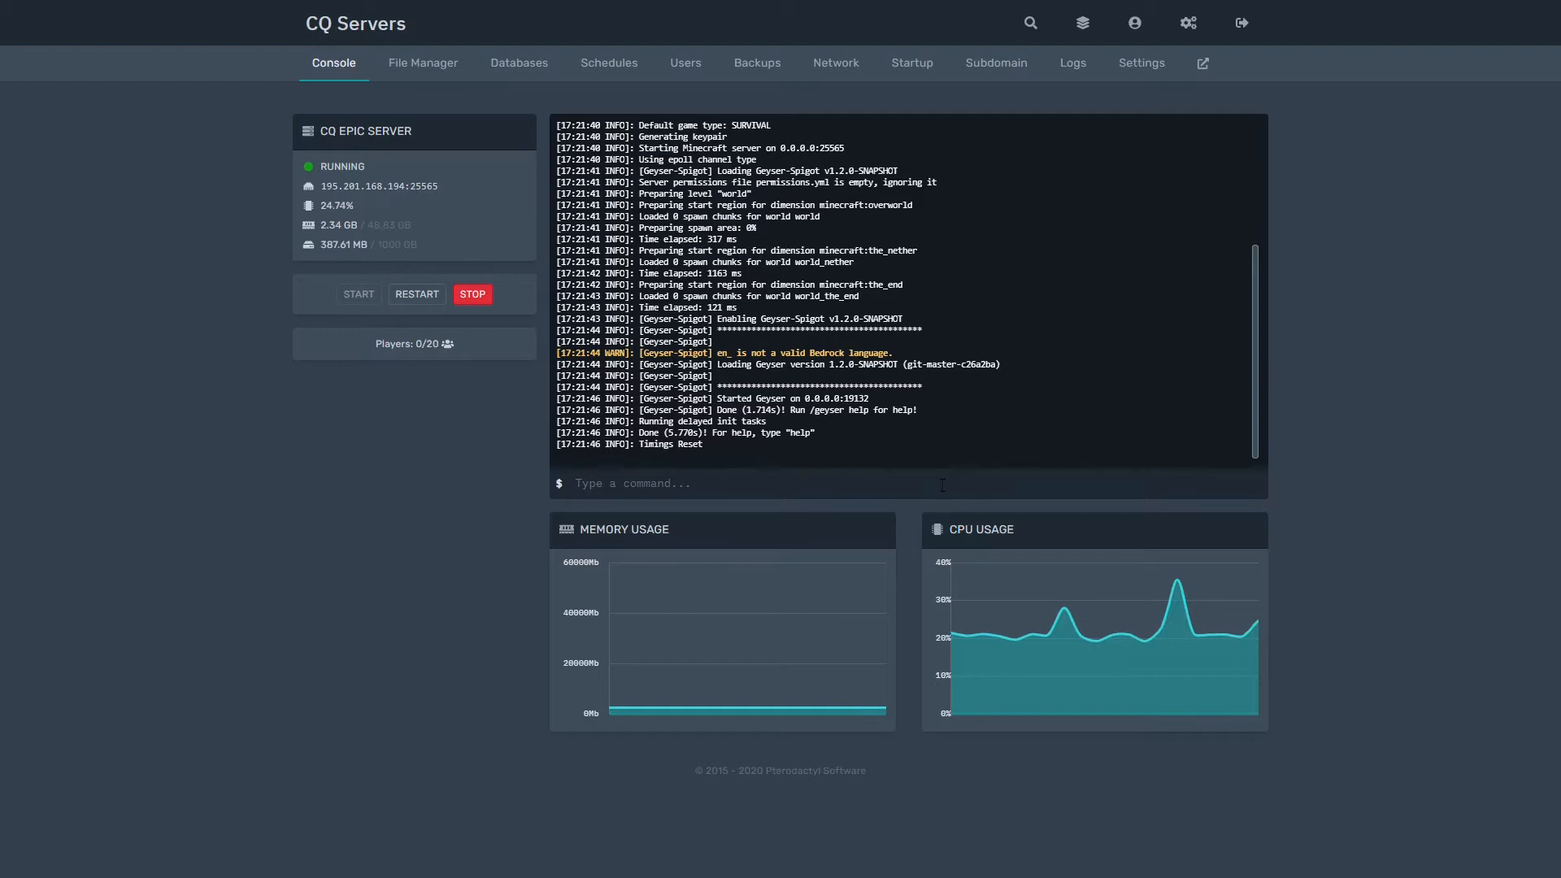
Step: Send an op command with the player's username in the console to make them operator
{"action": "left_click", "coordinate": [881, 486]}
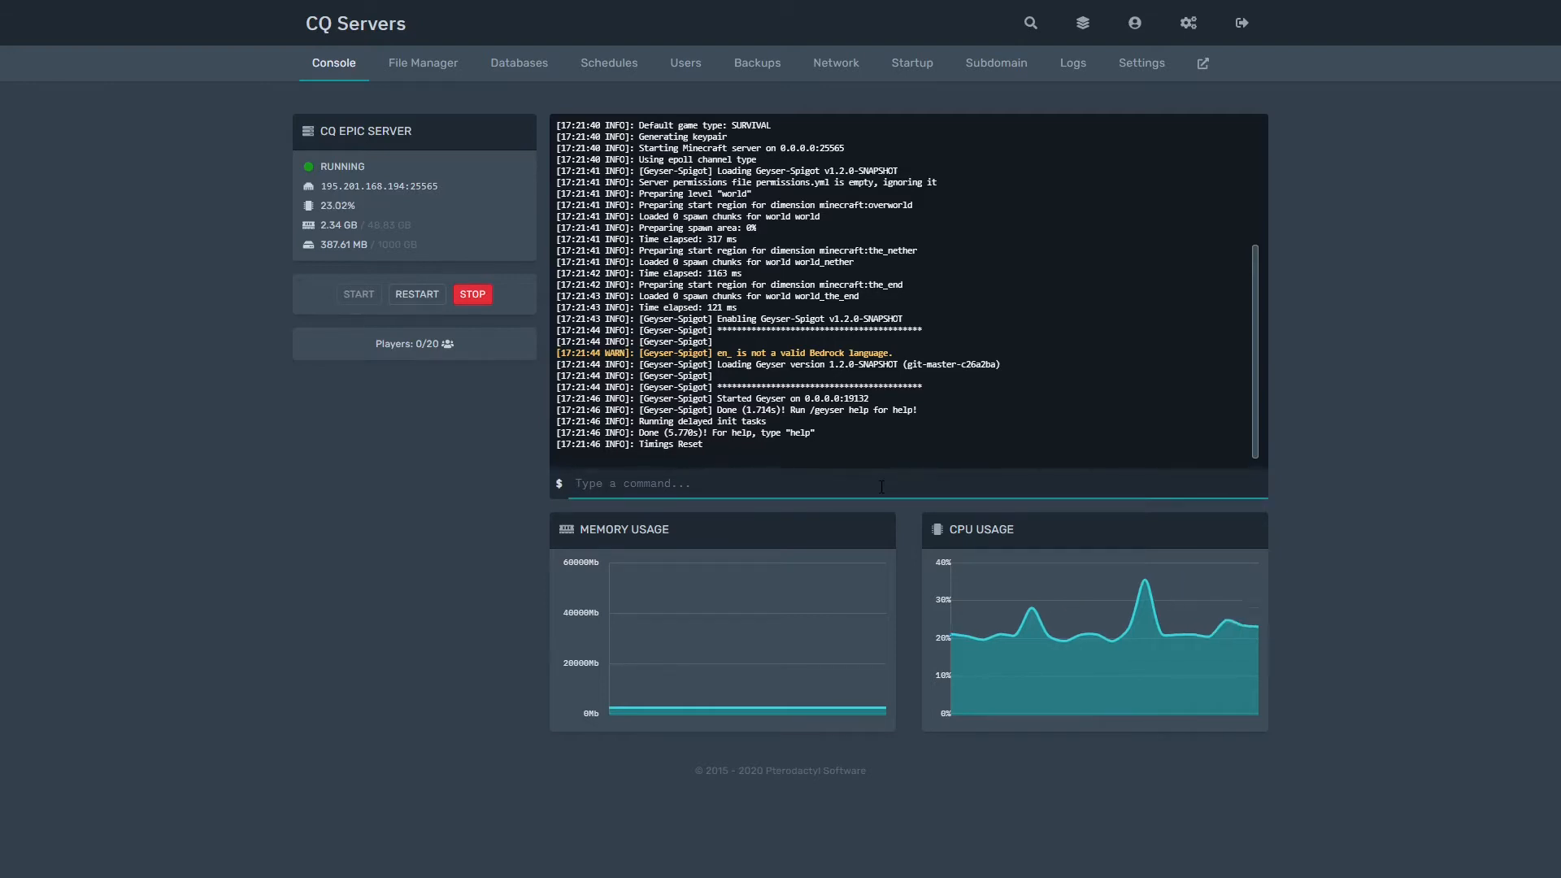
{"action": "type", "text": "op Itz"}
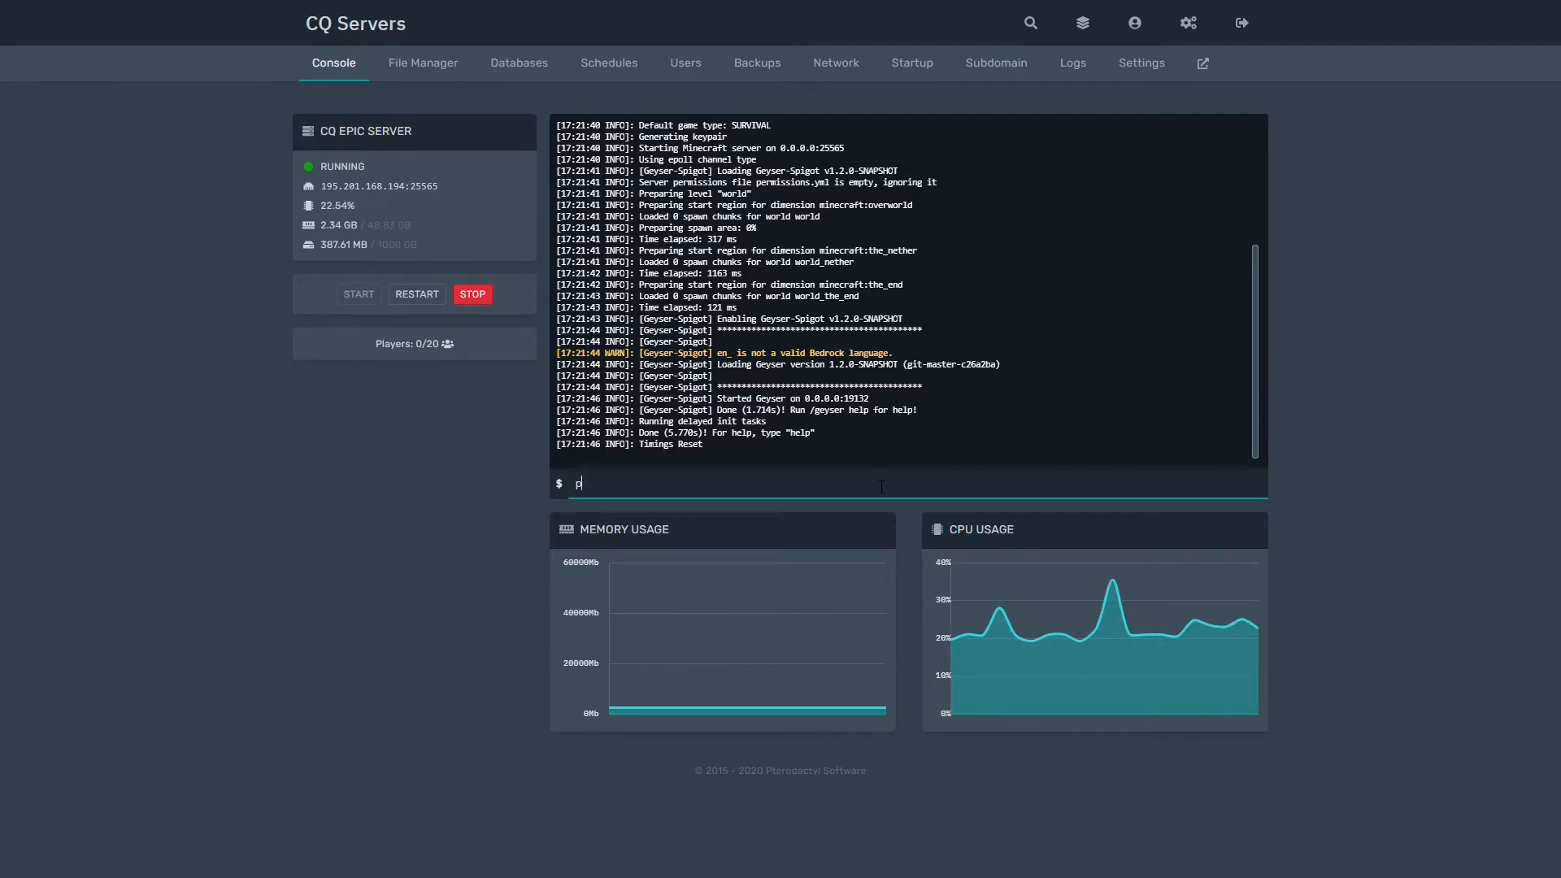
{"action": "type", "text": "SavageV1"}
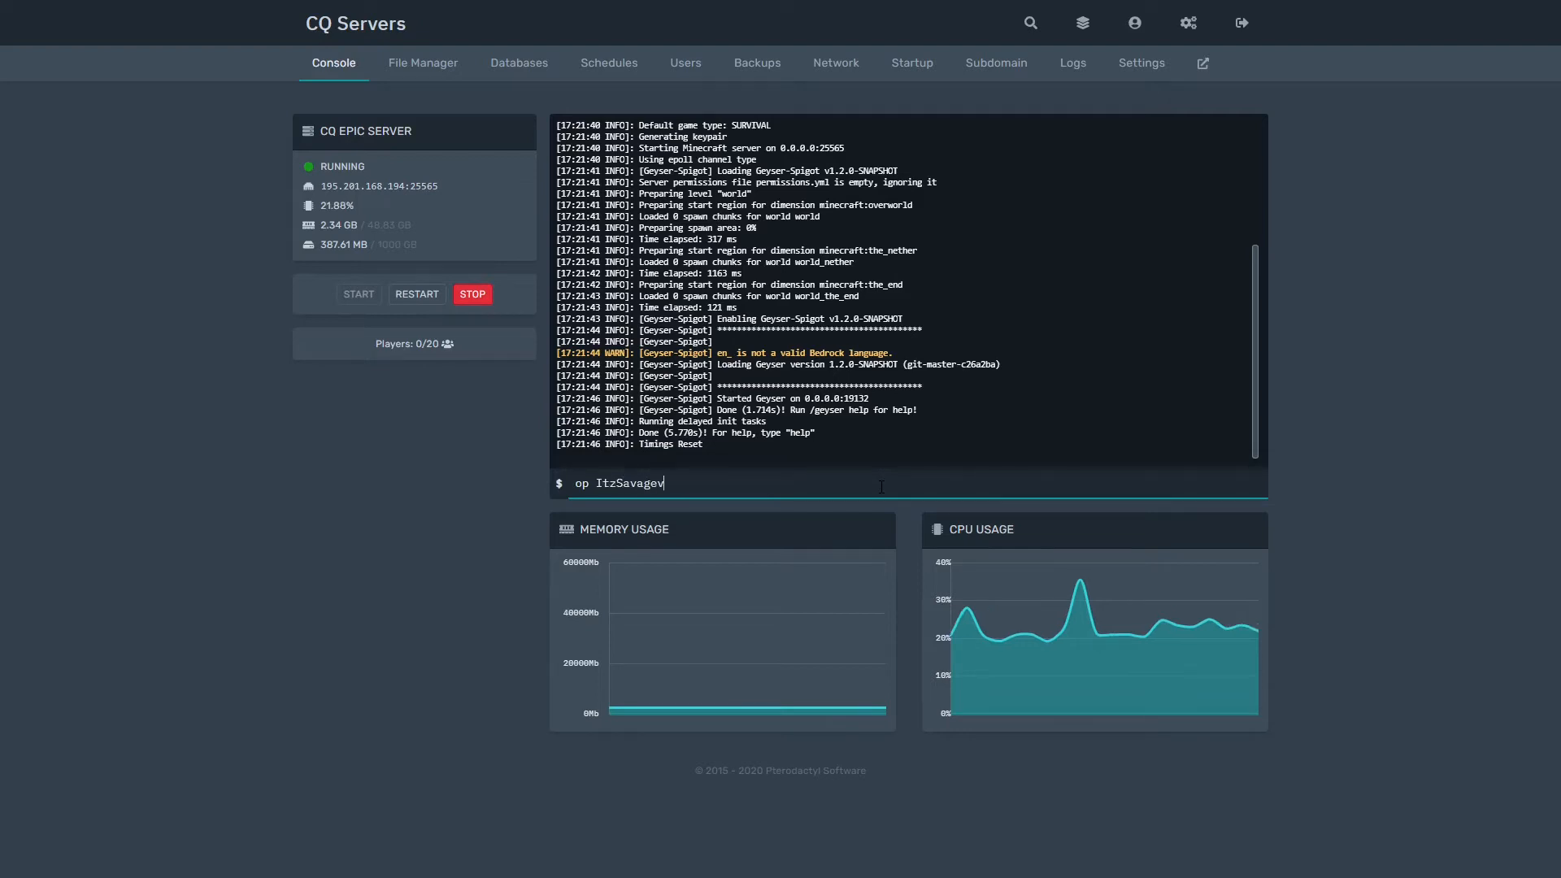
{"action": "key", "text": "Return"}
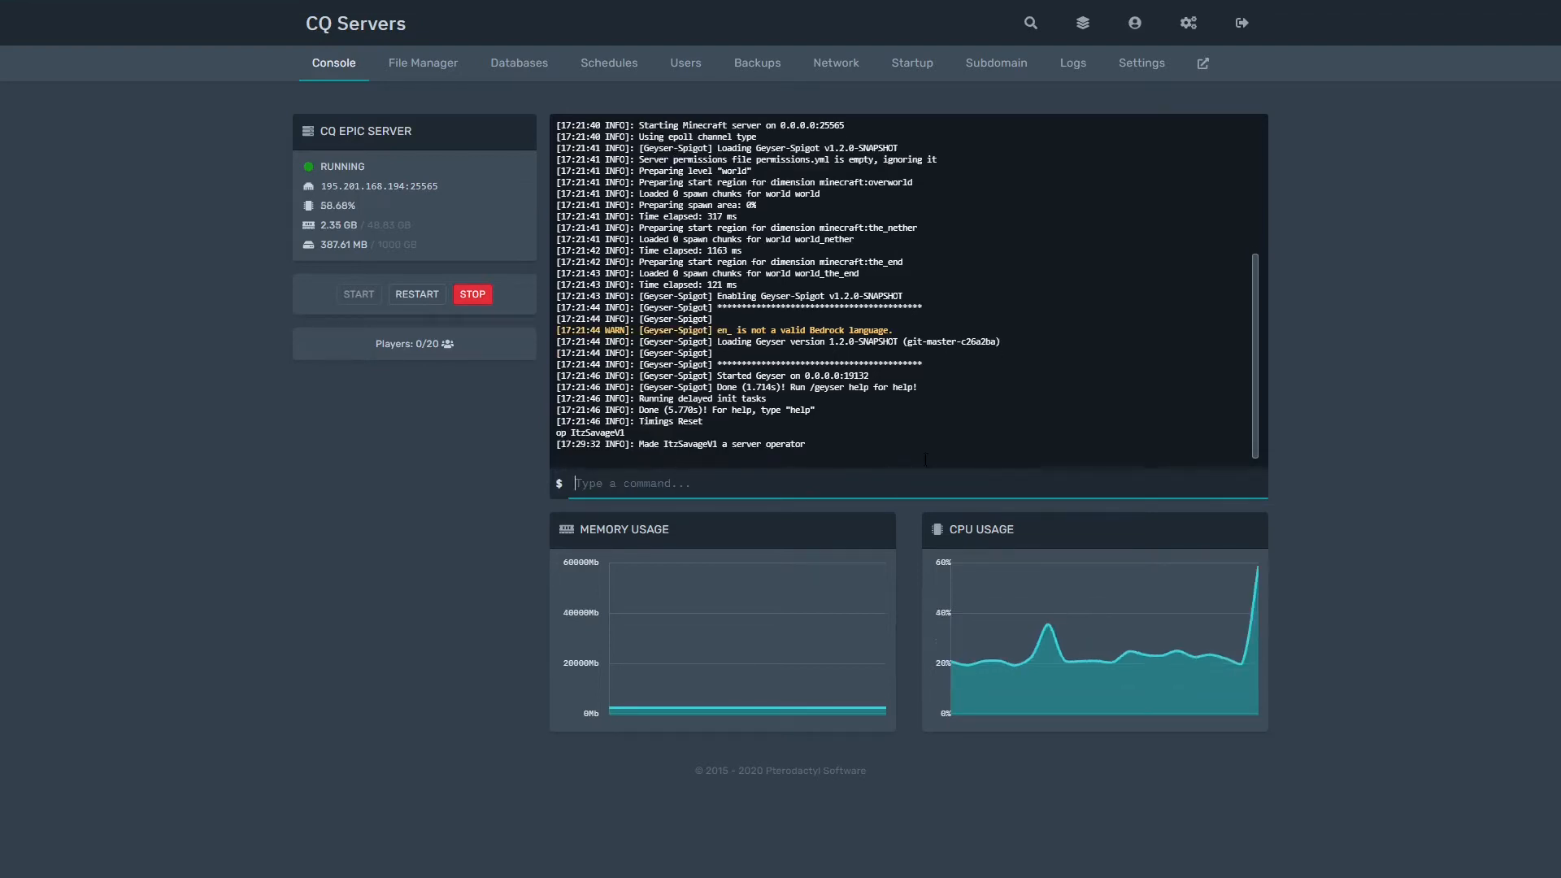
{"action": "triple_click", "coordinate": [850, 445]}
{"action": "left_click", "coordinate": [861, 445]}
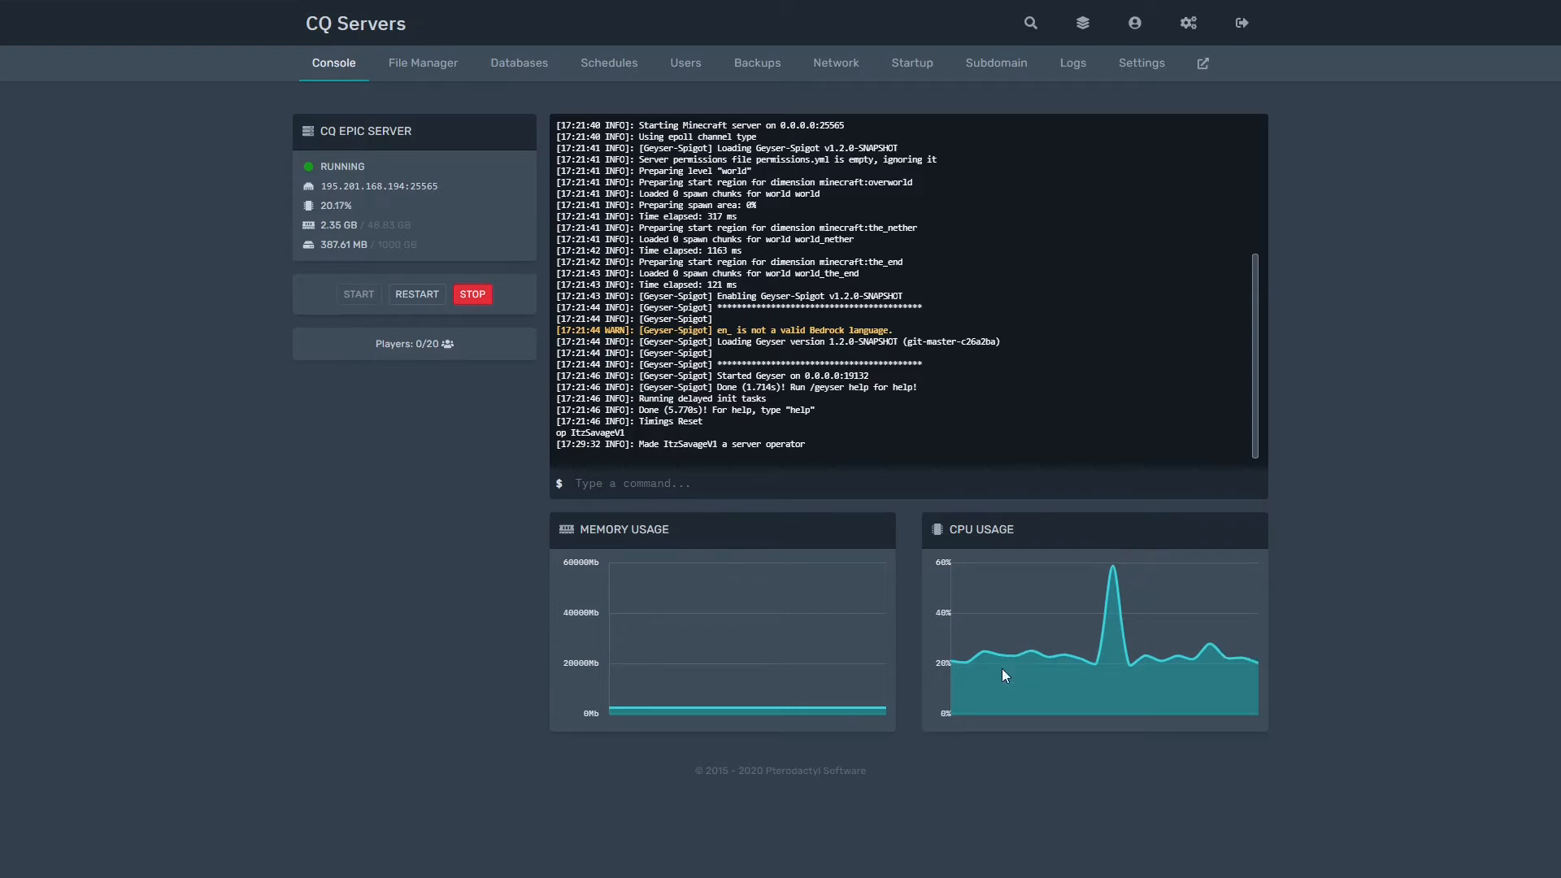
Step: Open File Manager and view the contents of eula.txt
{"action": "left_click", "coordinate": [418, 67]}
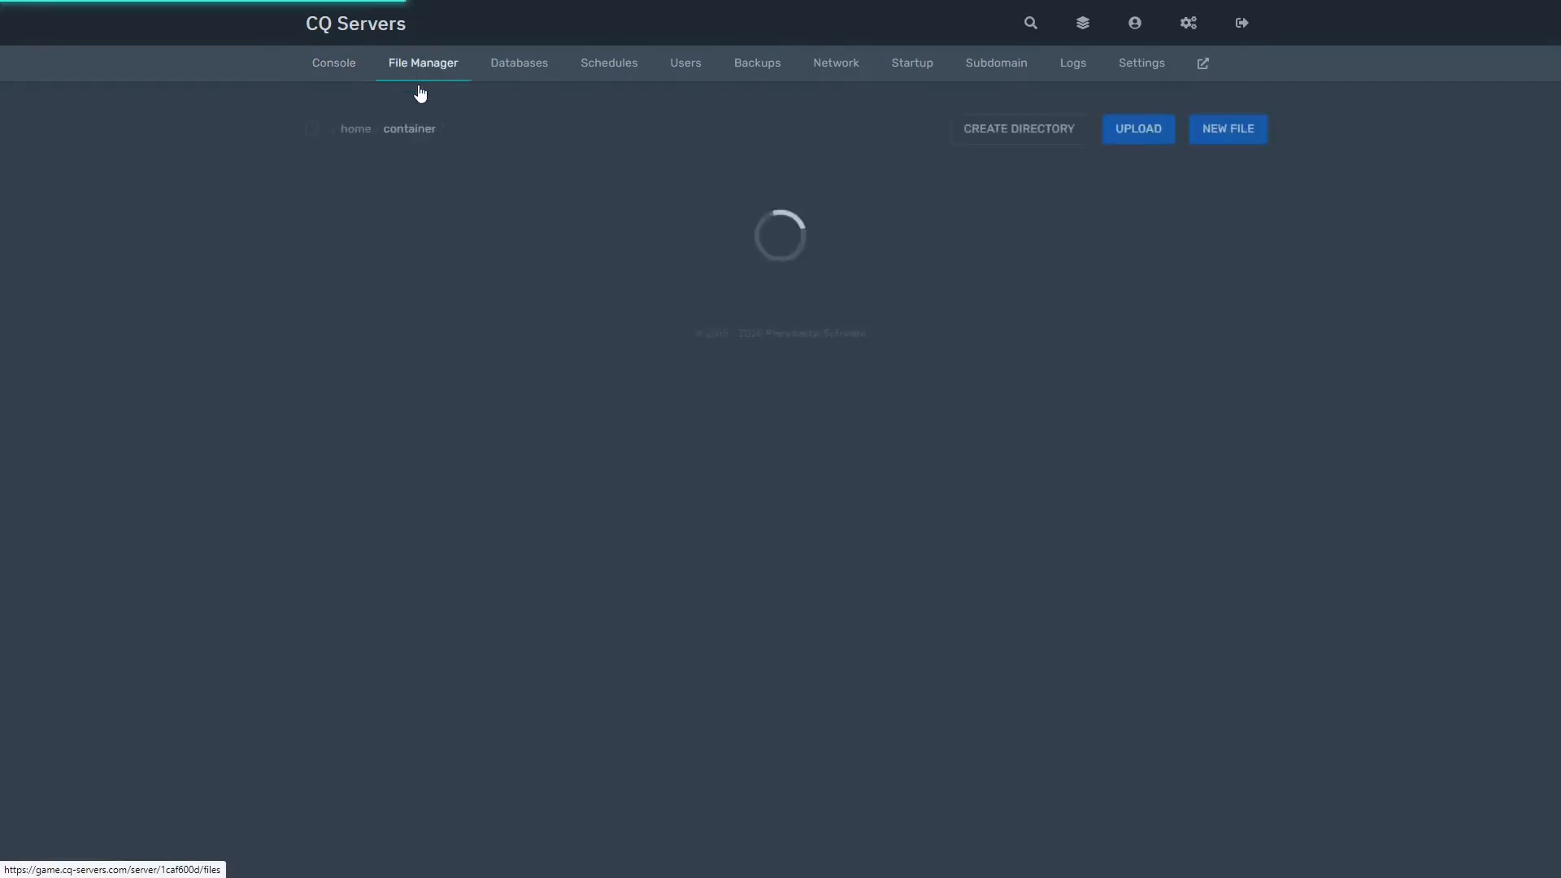
{"action": "scroll", "coordinate": [565, 484], "scroll_direction": "down", "scroll_amount": 2}
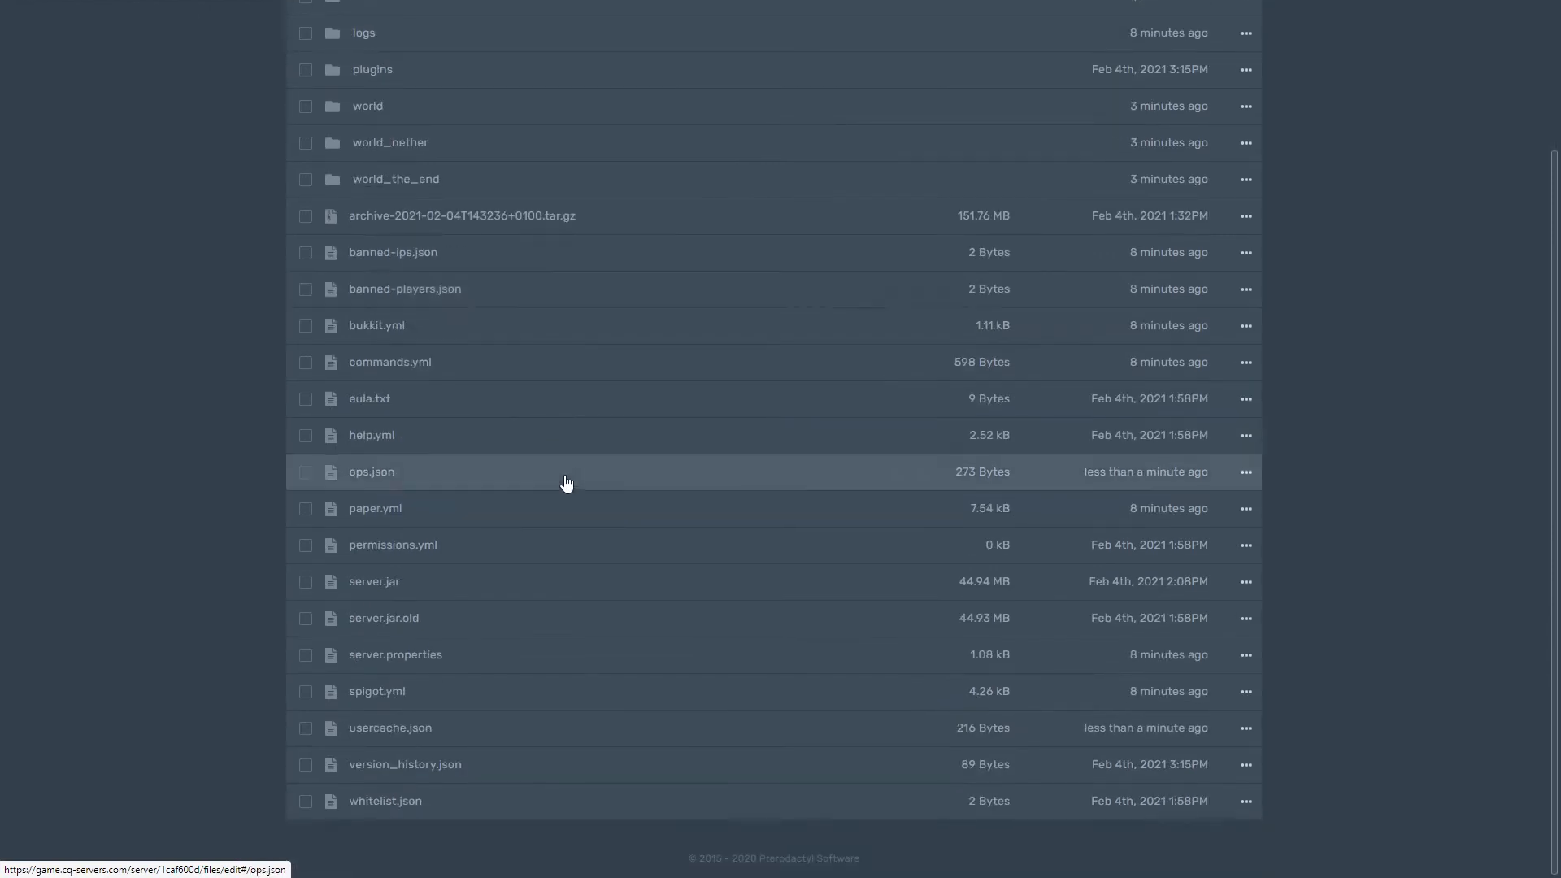
{"action": "scroll", "coordinate": [582, 328], "scroll_direction": "up", "scroll_amount": 2}
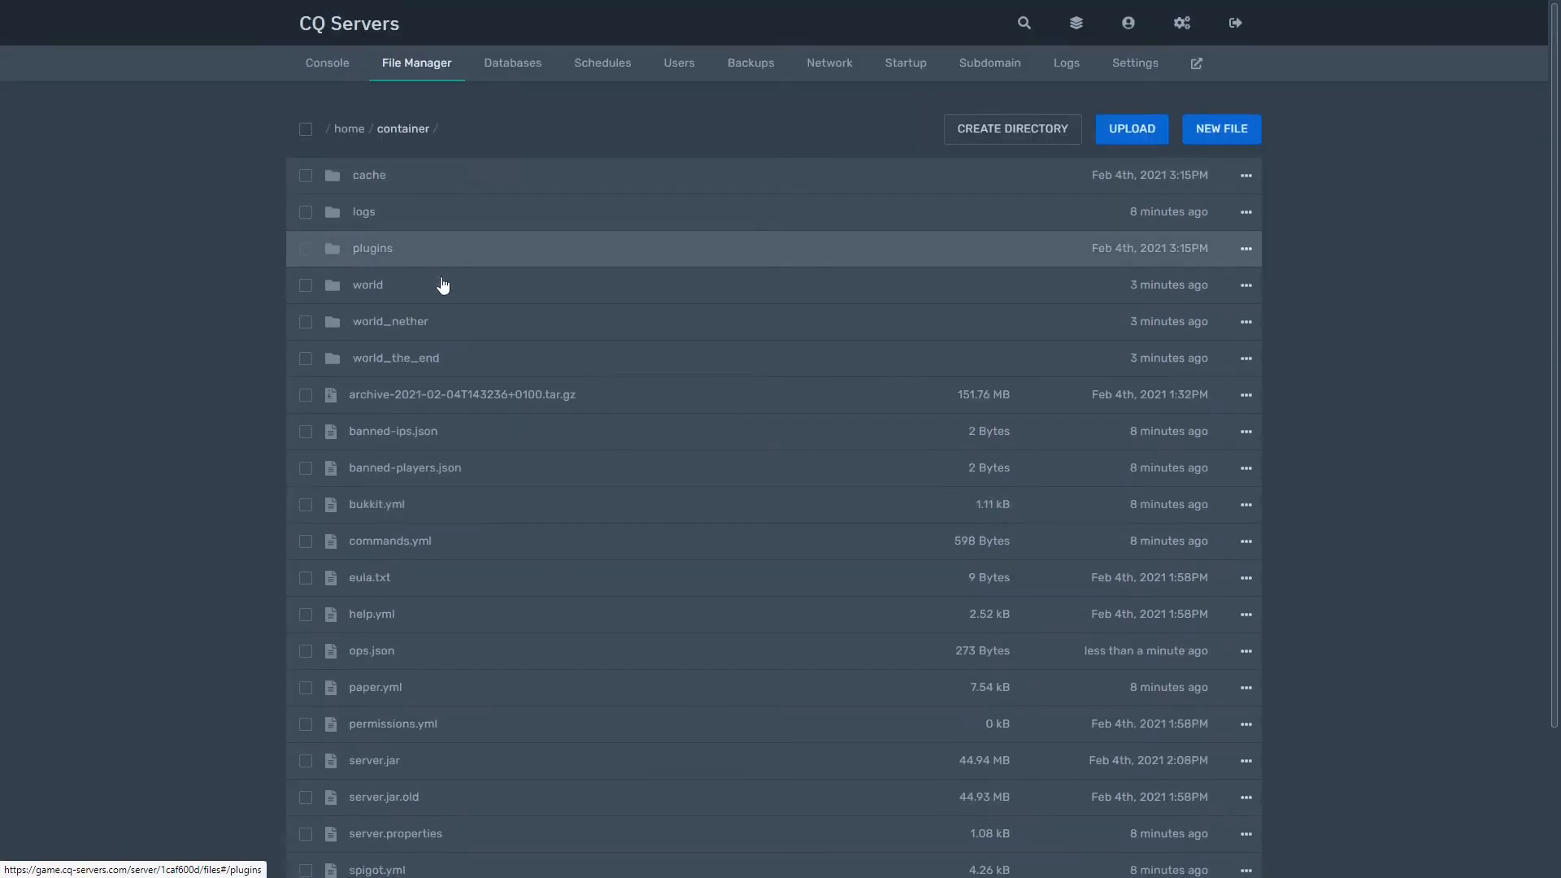
{"action": "scroll", "coordinate": [449, 515], "scroll_direction": "down", "scroll_amount": 2}
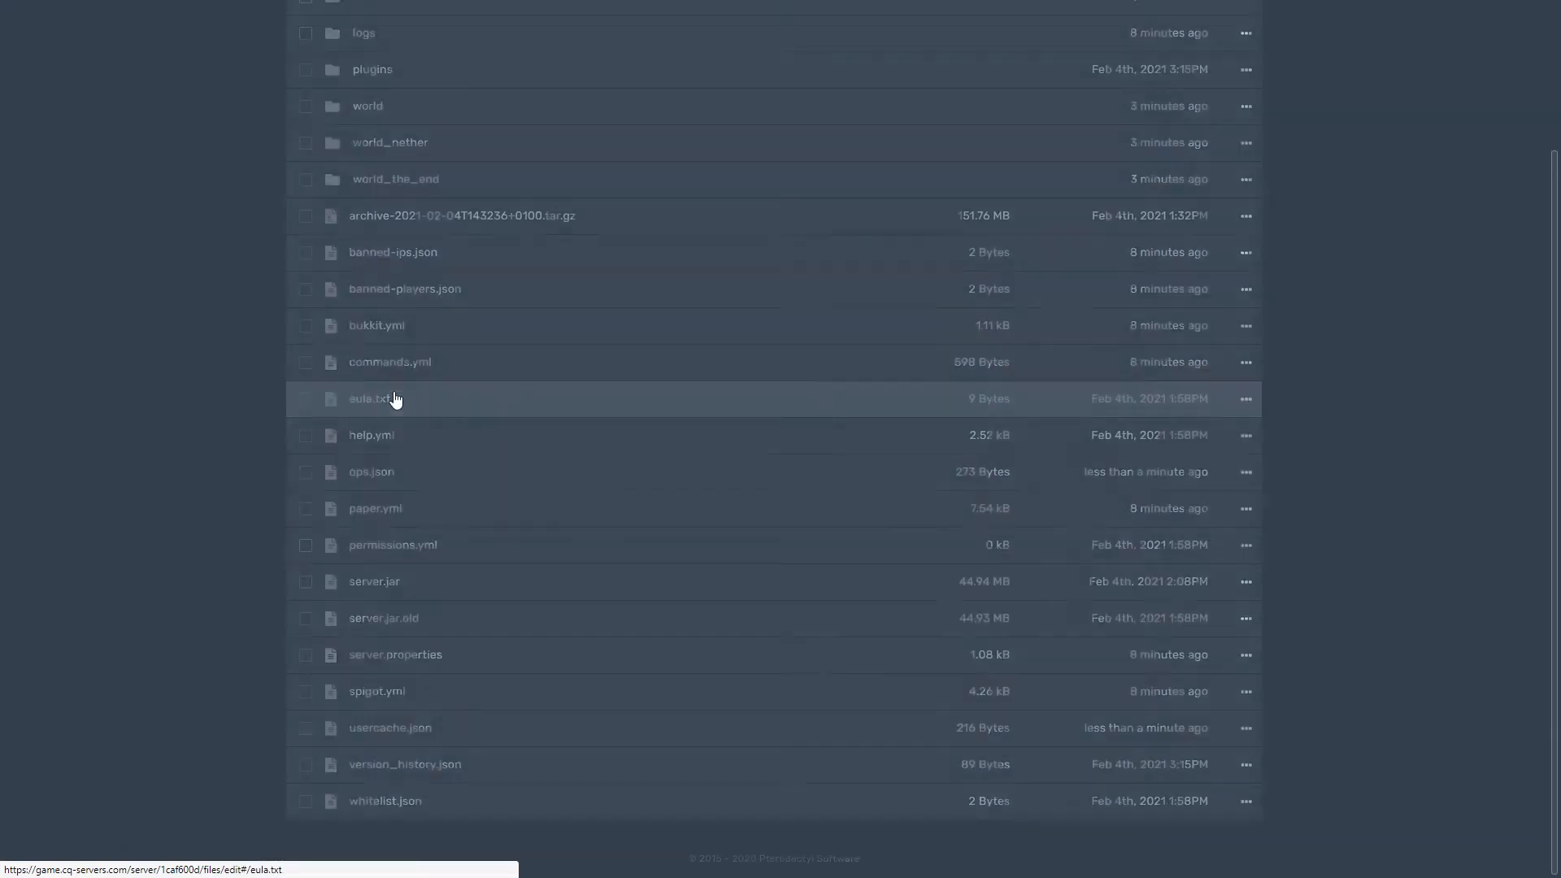
{"action": "left_click", "coordinate": [393, 401]}
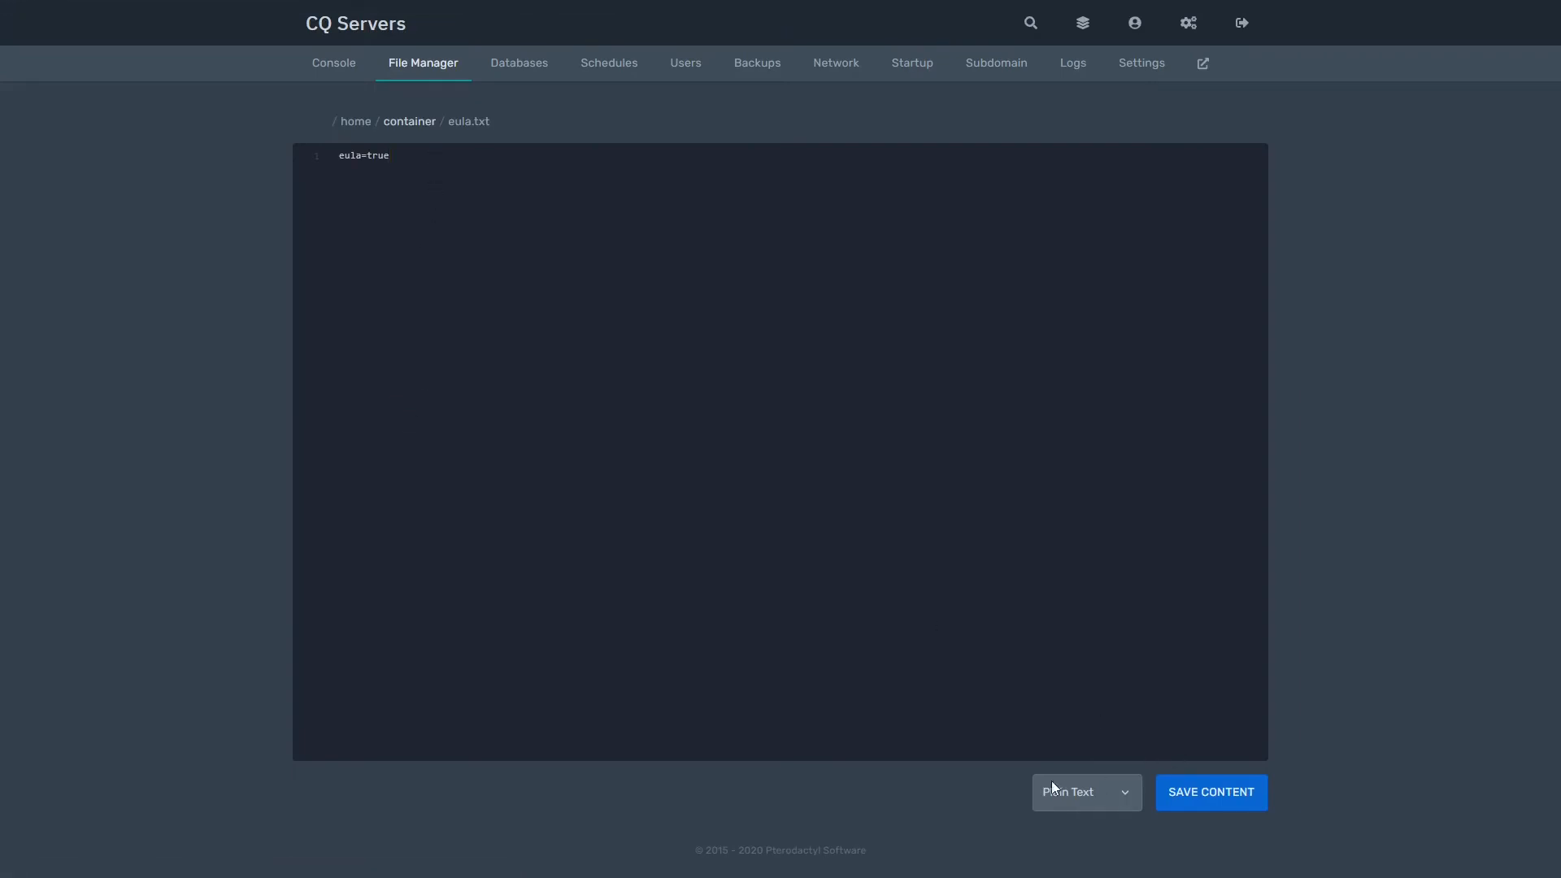
{"action": "left_click", "coordinate": [406, 78]}
Step: In server.properties, set network-compression-threshold to 256 and save
{"action": "scroll", "coordinate": [460, 534], "scroll_direction": "down", "scroll_amount": 2}
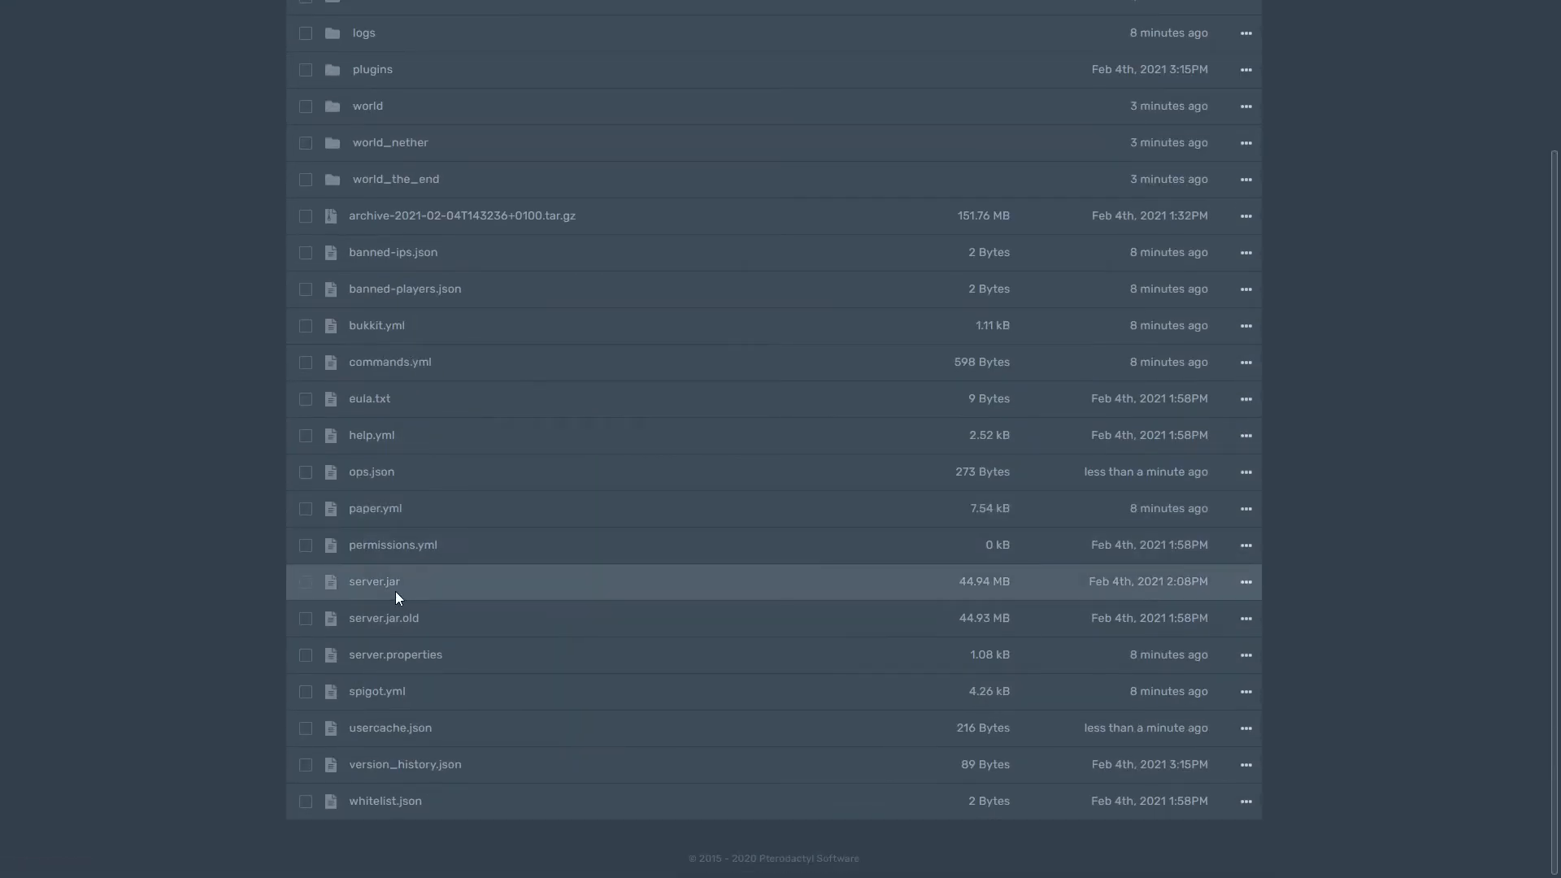
{"action": "left_click", "coordinate": [393, 654]}
{"action": "scroll", "coordinate": [516, 290], "scroll_direction": "down", "scroll_amount": 5}
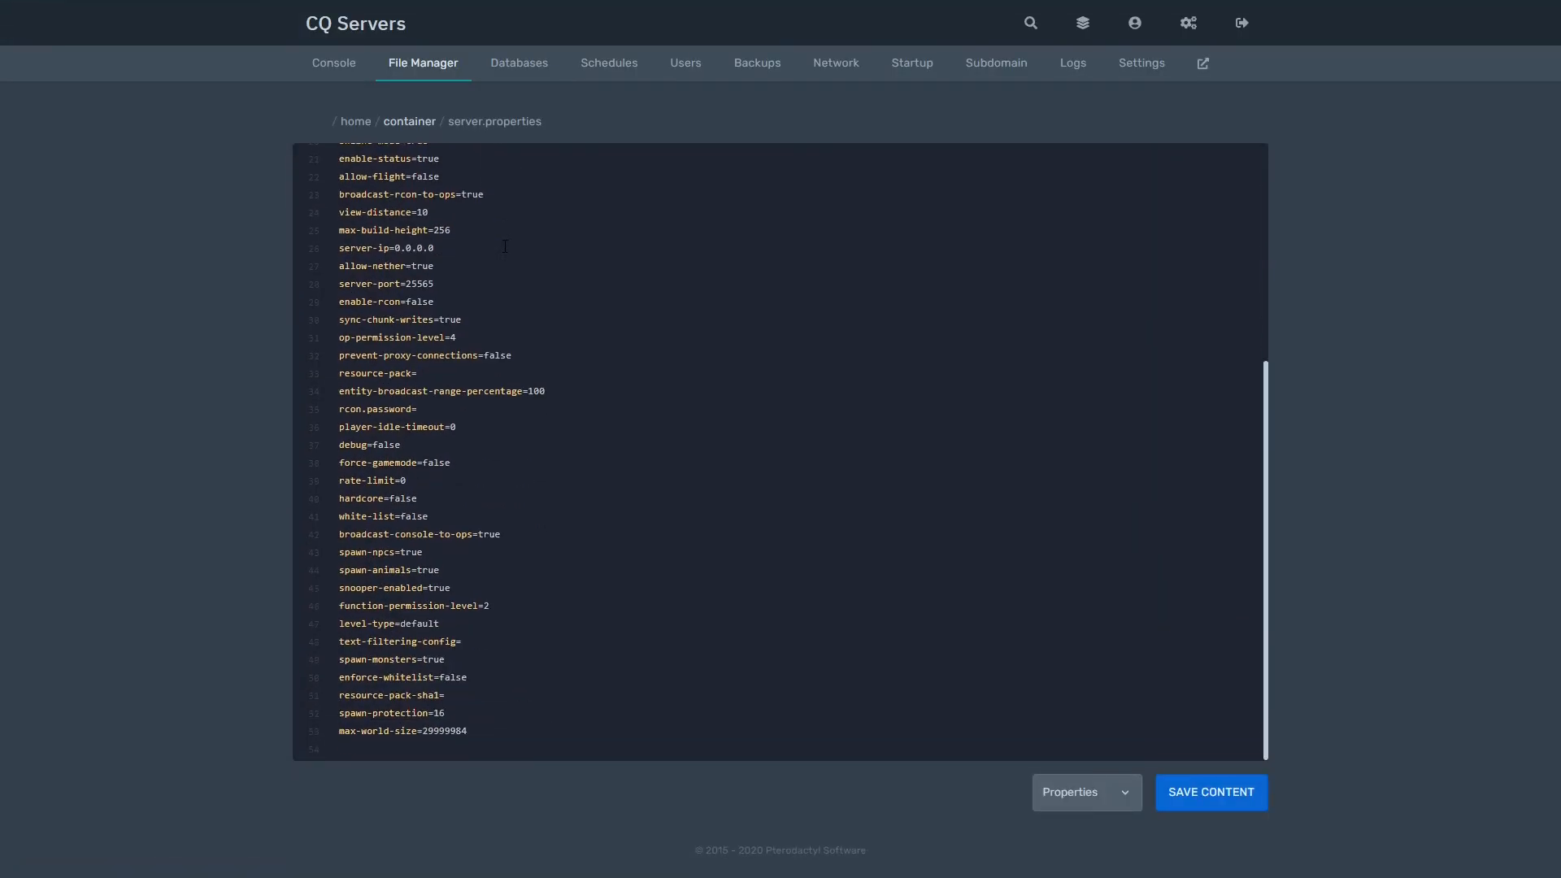
{"action": "scroll", "coordinate": [479, 534], "scroll_direction": "up", "scroll_amount": 5}
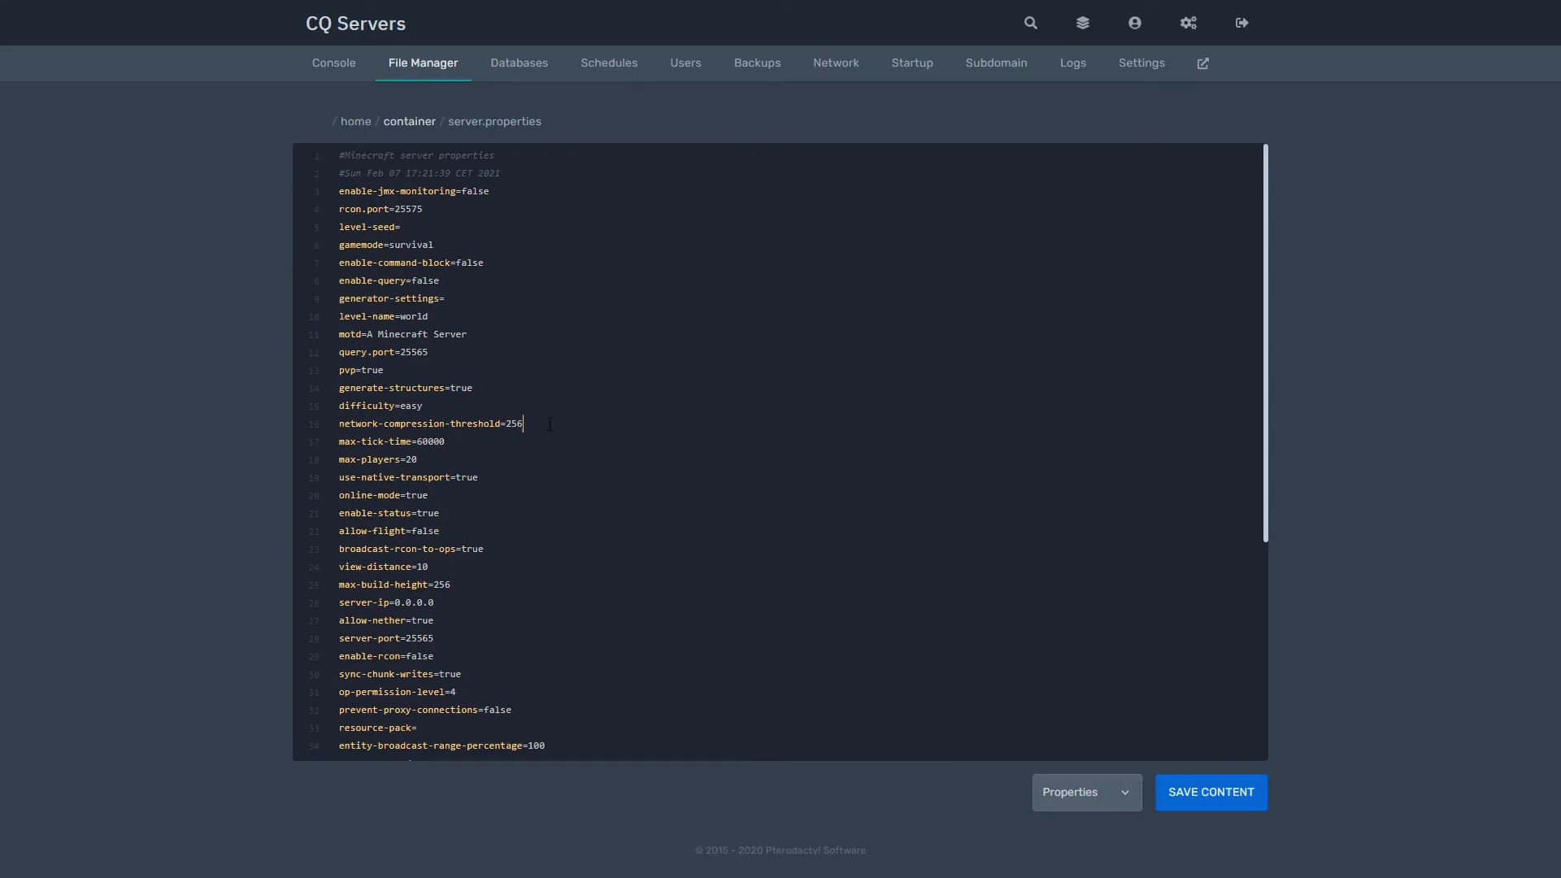
{"action": "key", "text": "BackSpace"}
{"action": "key", "text": "BackSpace"}
{"action": "type", "text": "56"}
{"action": "left_click", "coordinate": [1237, 808]}
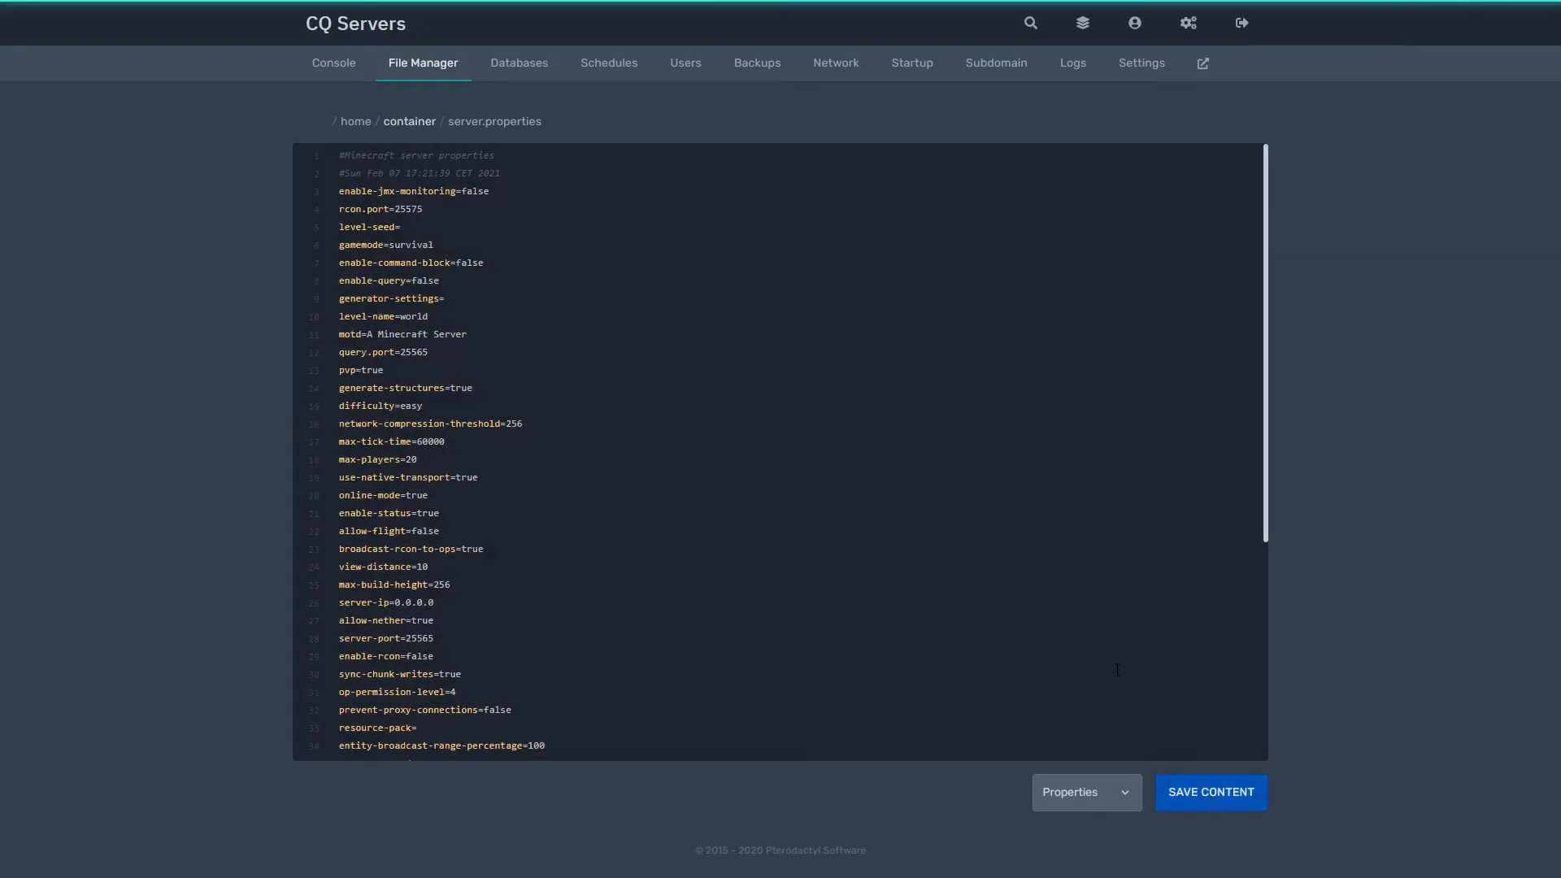
Step: Change the motd to 'CQ Servers Test' and save server.properties
{"action": "left_click_drag", "start_coordinate": [499, 336], "coordinate": [367, 334]}
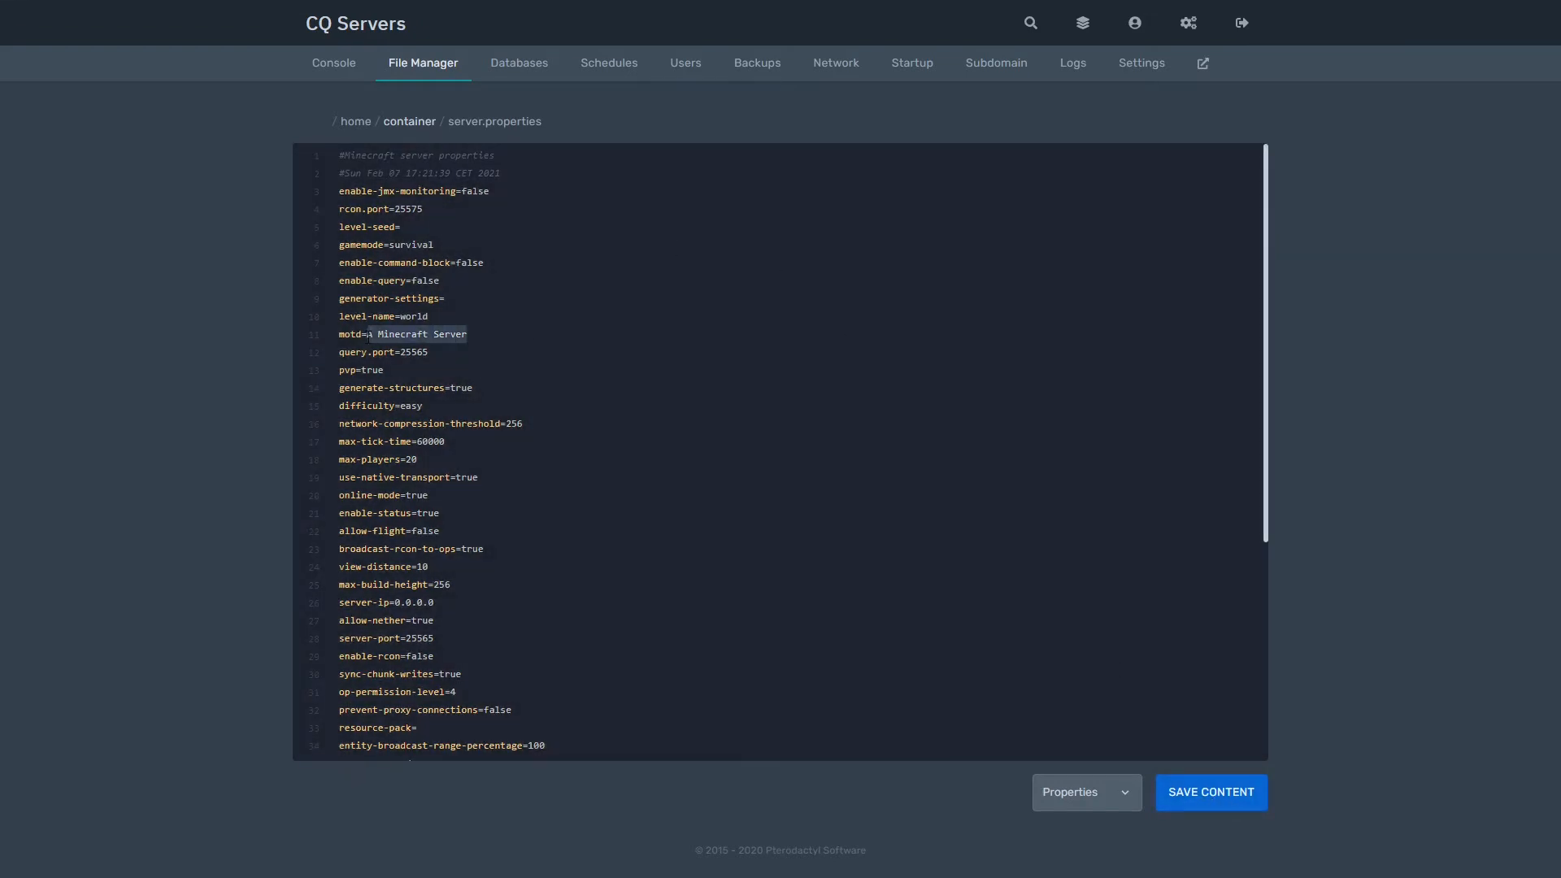
{"action": "type", "text": "CQ Server"}
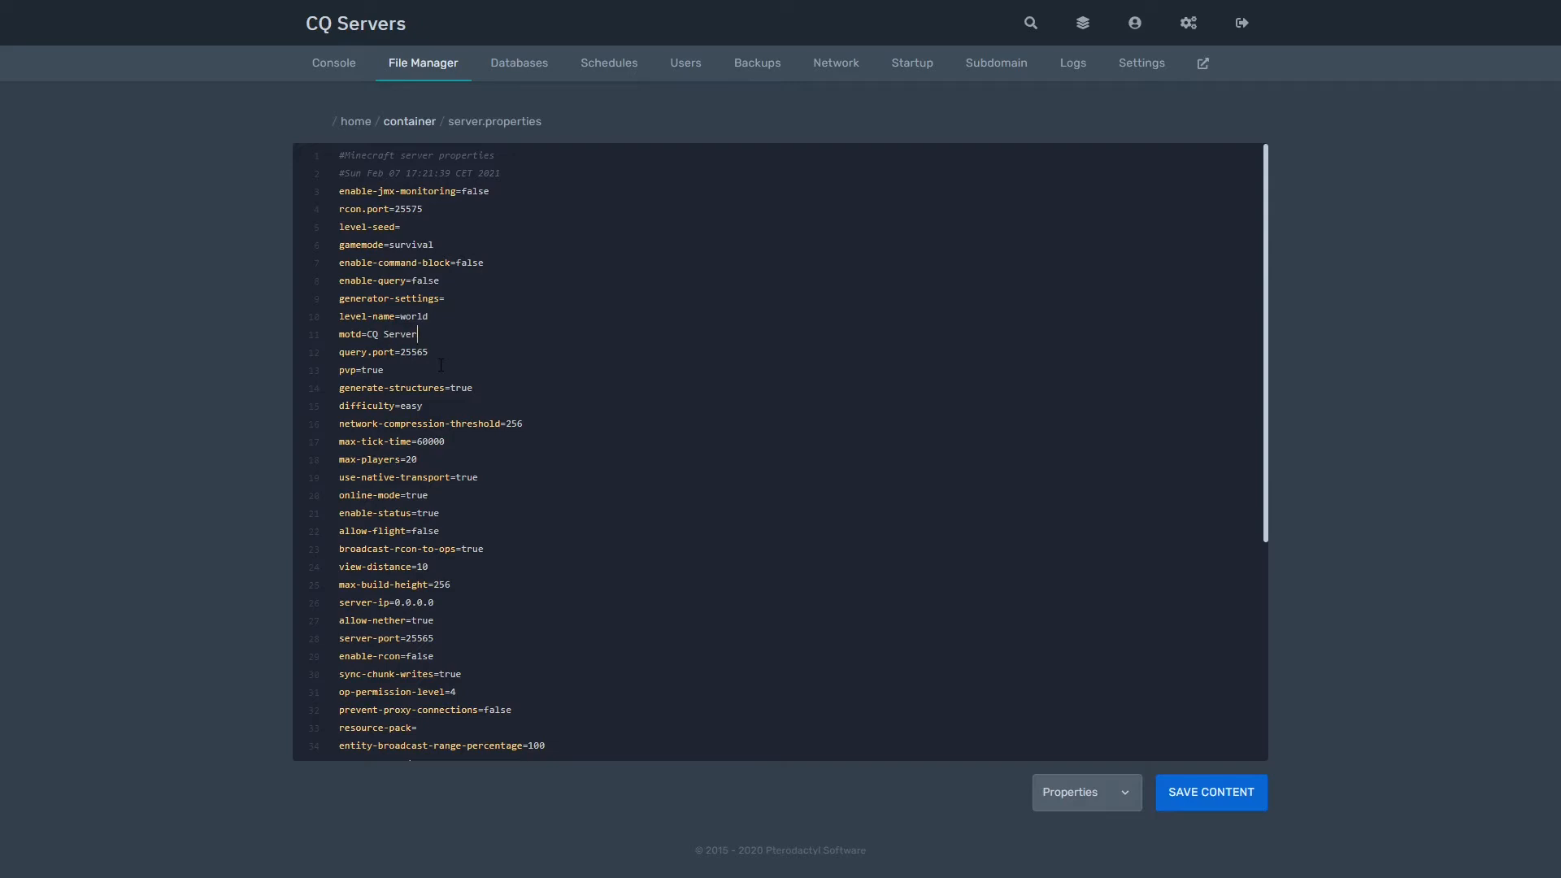
{"action": "type", "text": "s Test"}
{"action": "left_click", "coordinate": [1227, 792]}
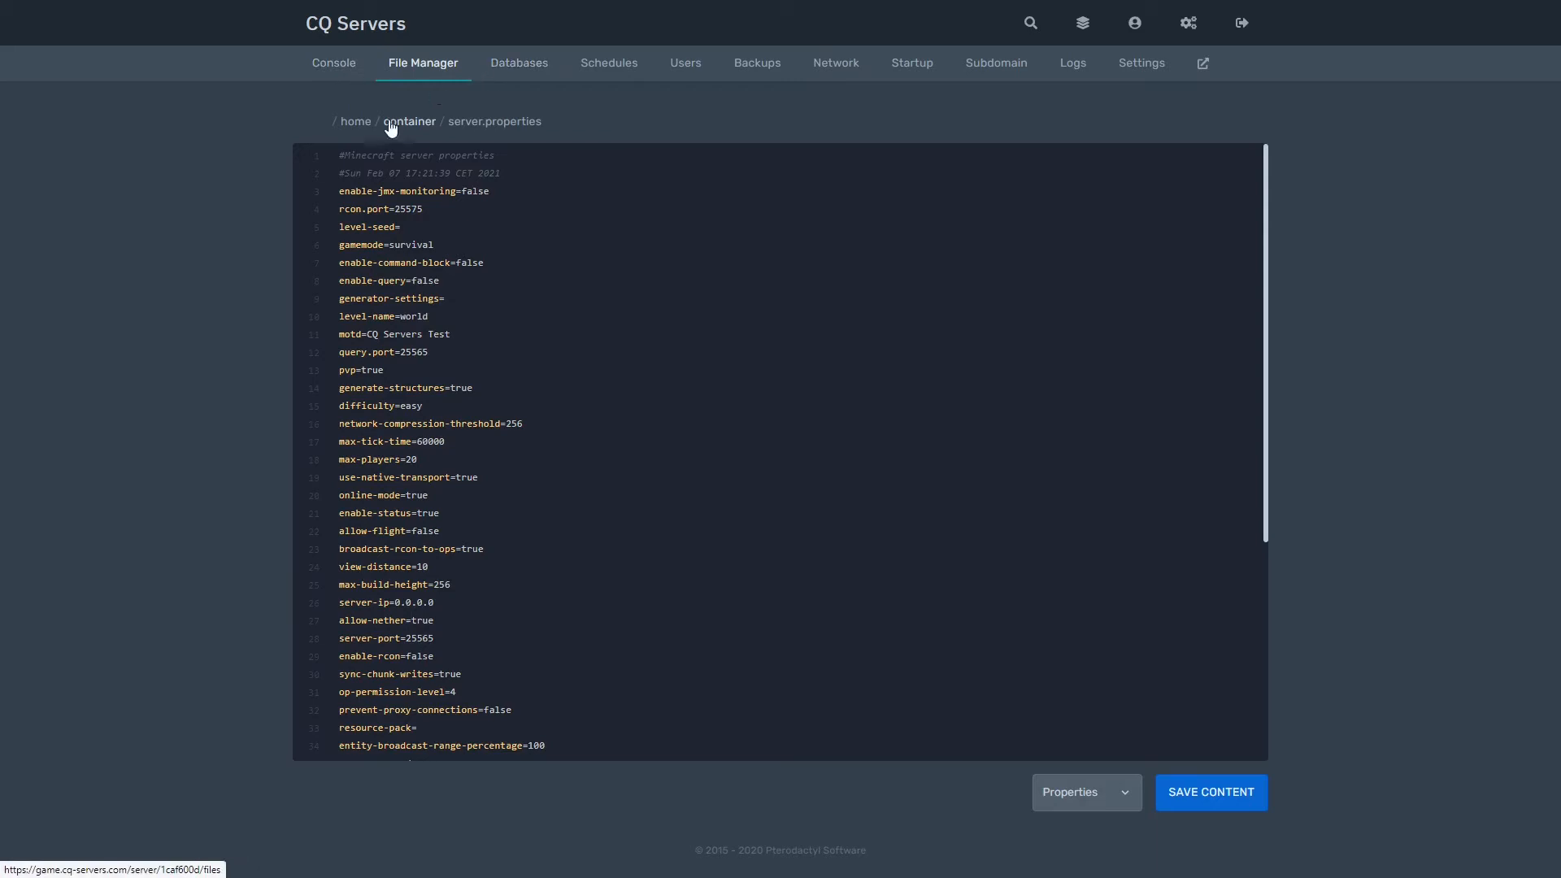
Step: Create a database named 'database' allowing connections from %, then go to Schedules
{"action": "left_click", "coordinate": [520, 72]}
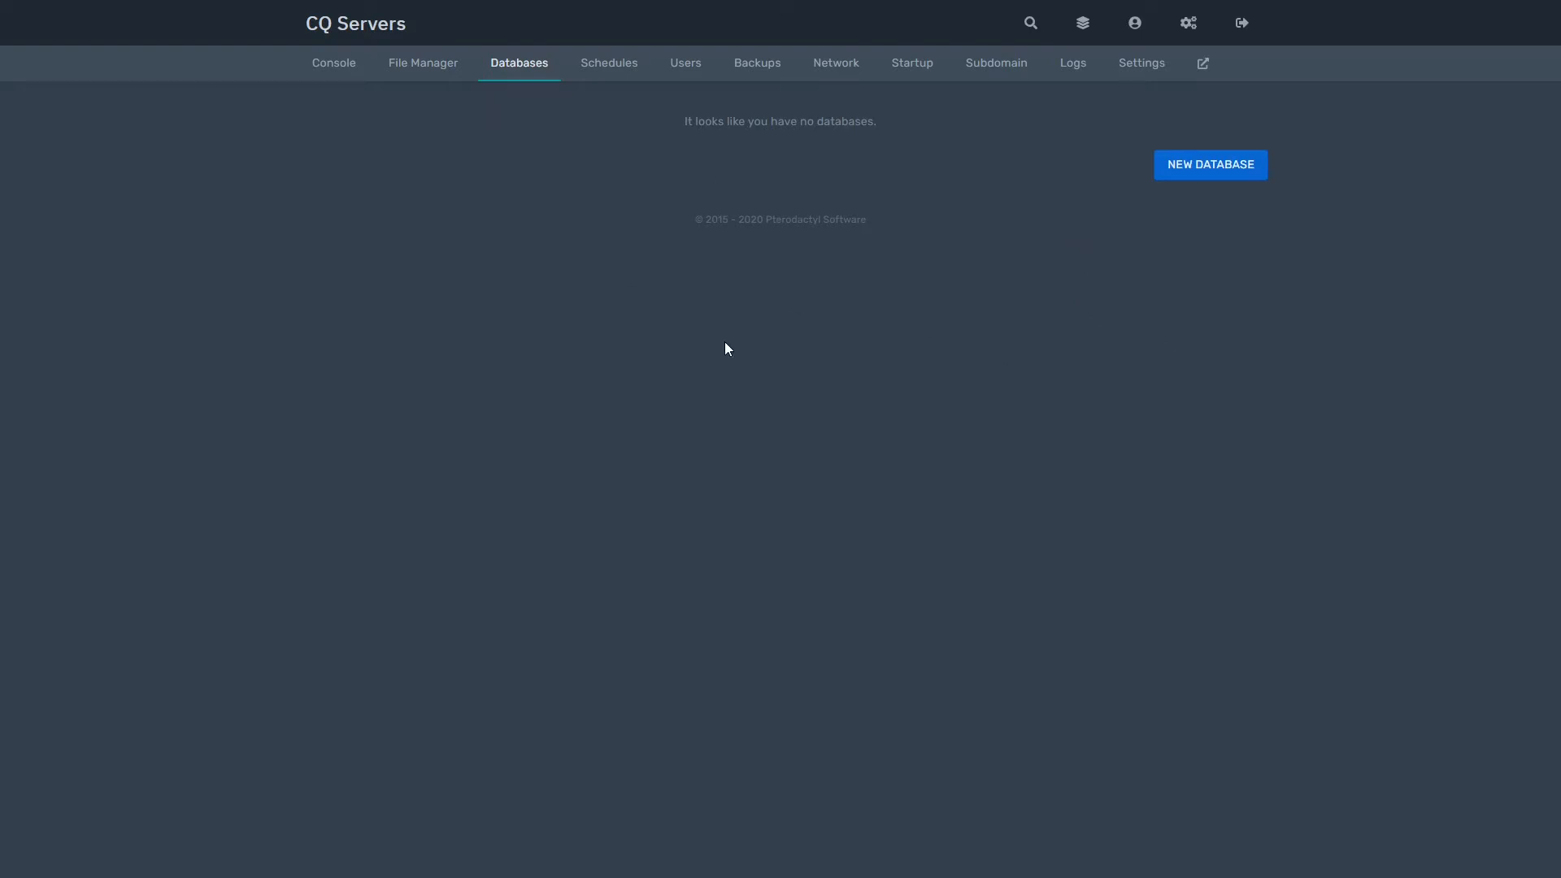
{"action": "left_click", "coordinate": [1214, 163]}
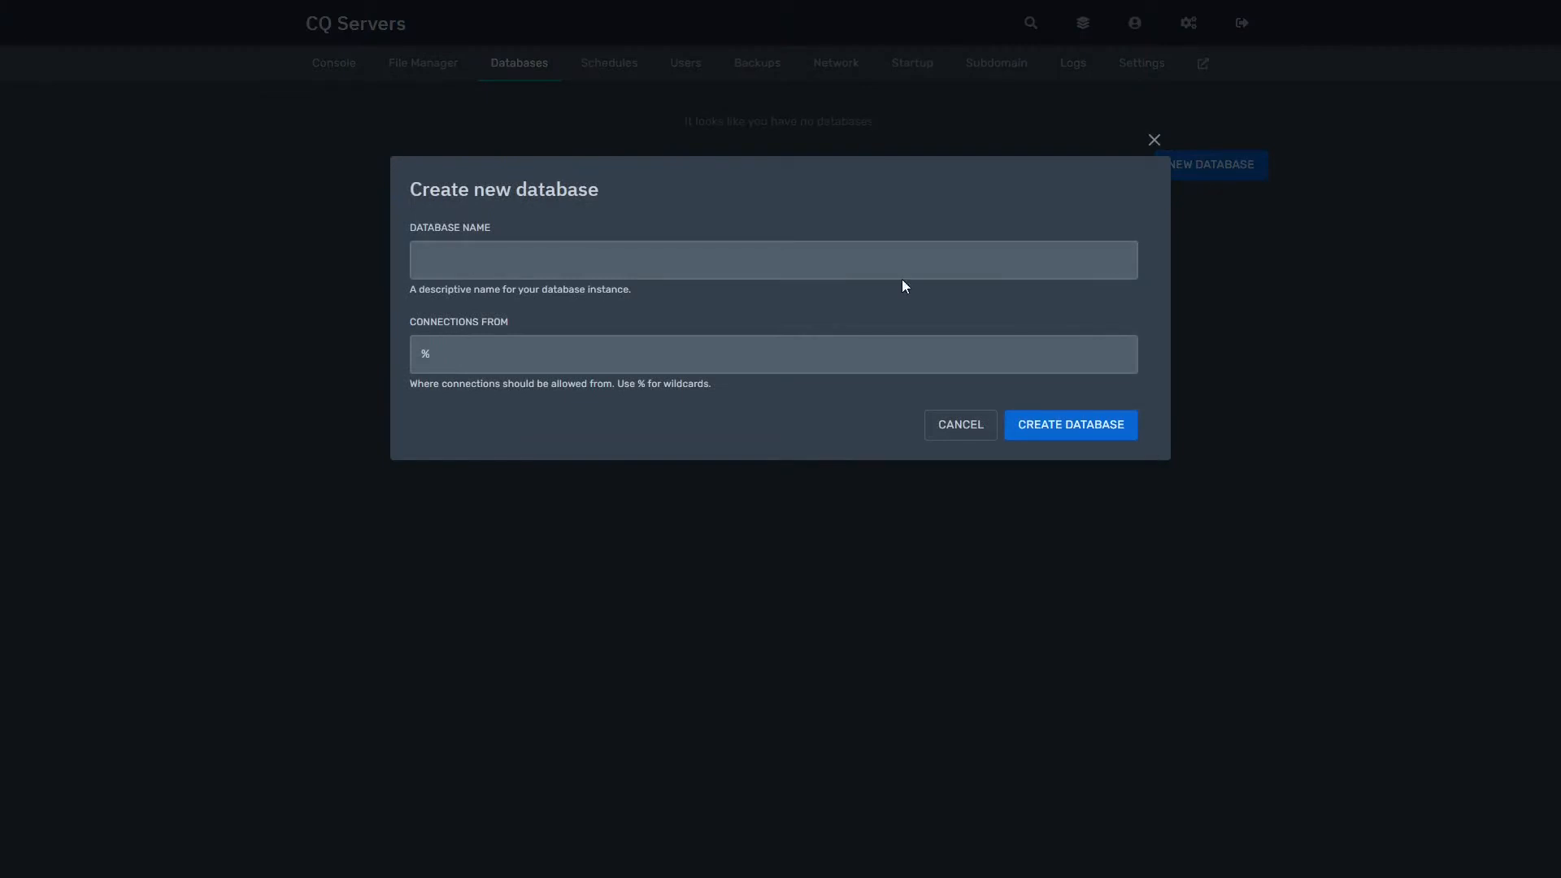
{"action": "left_click", "coordinate": [829, 262]}
{"action": "left_click", "coordinate": [879, 310]}
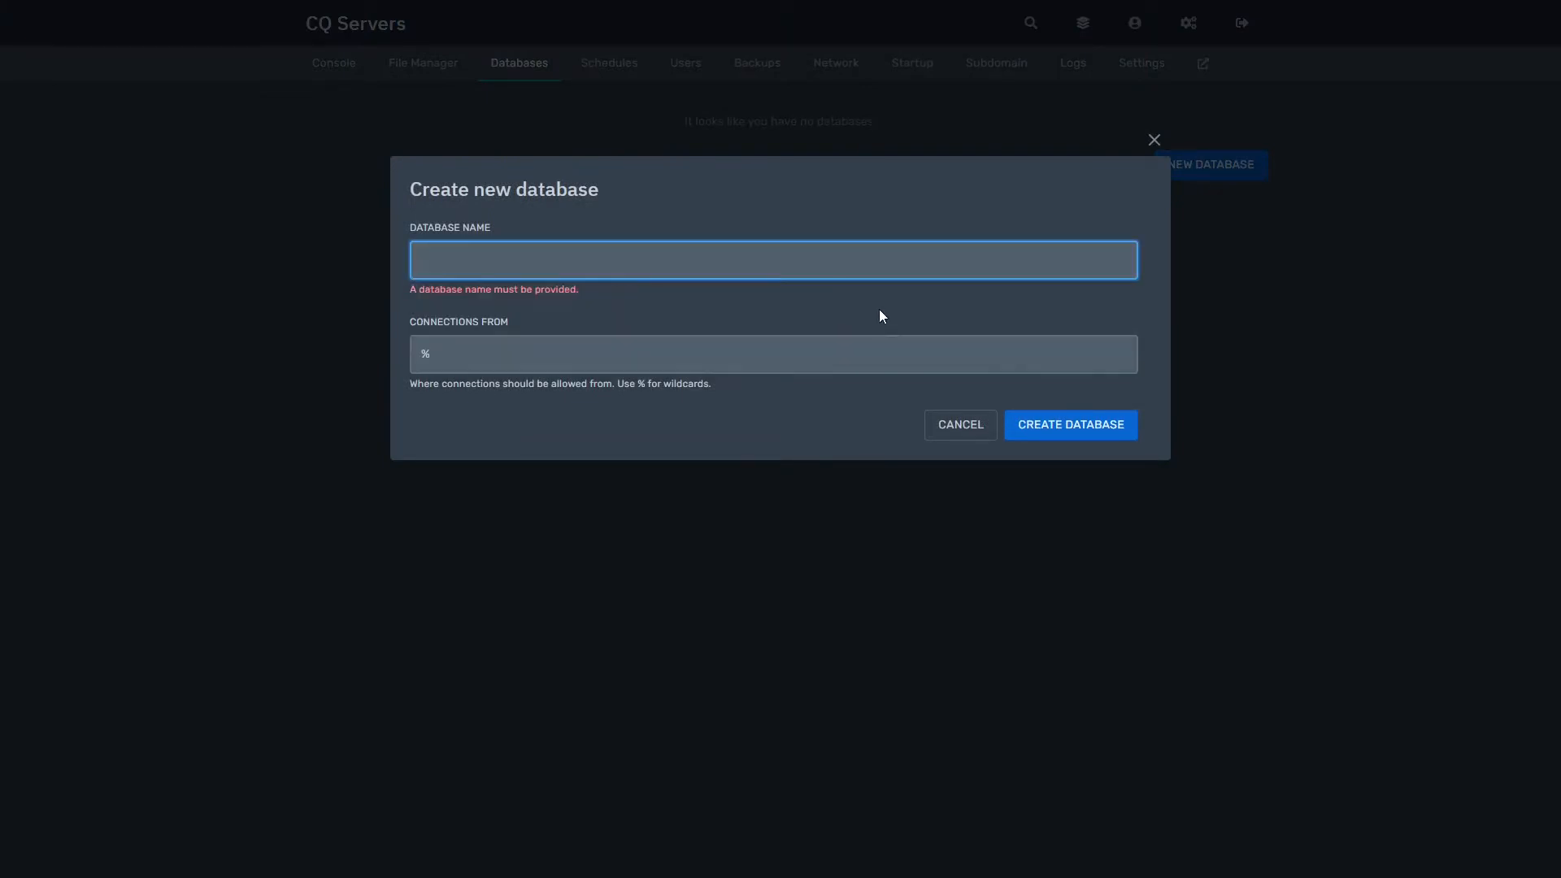
{"action": "left_click", "coordinate": [915, 258]}
{"action": "type", "text": "database"}
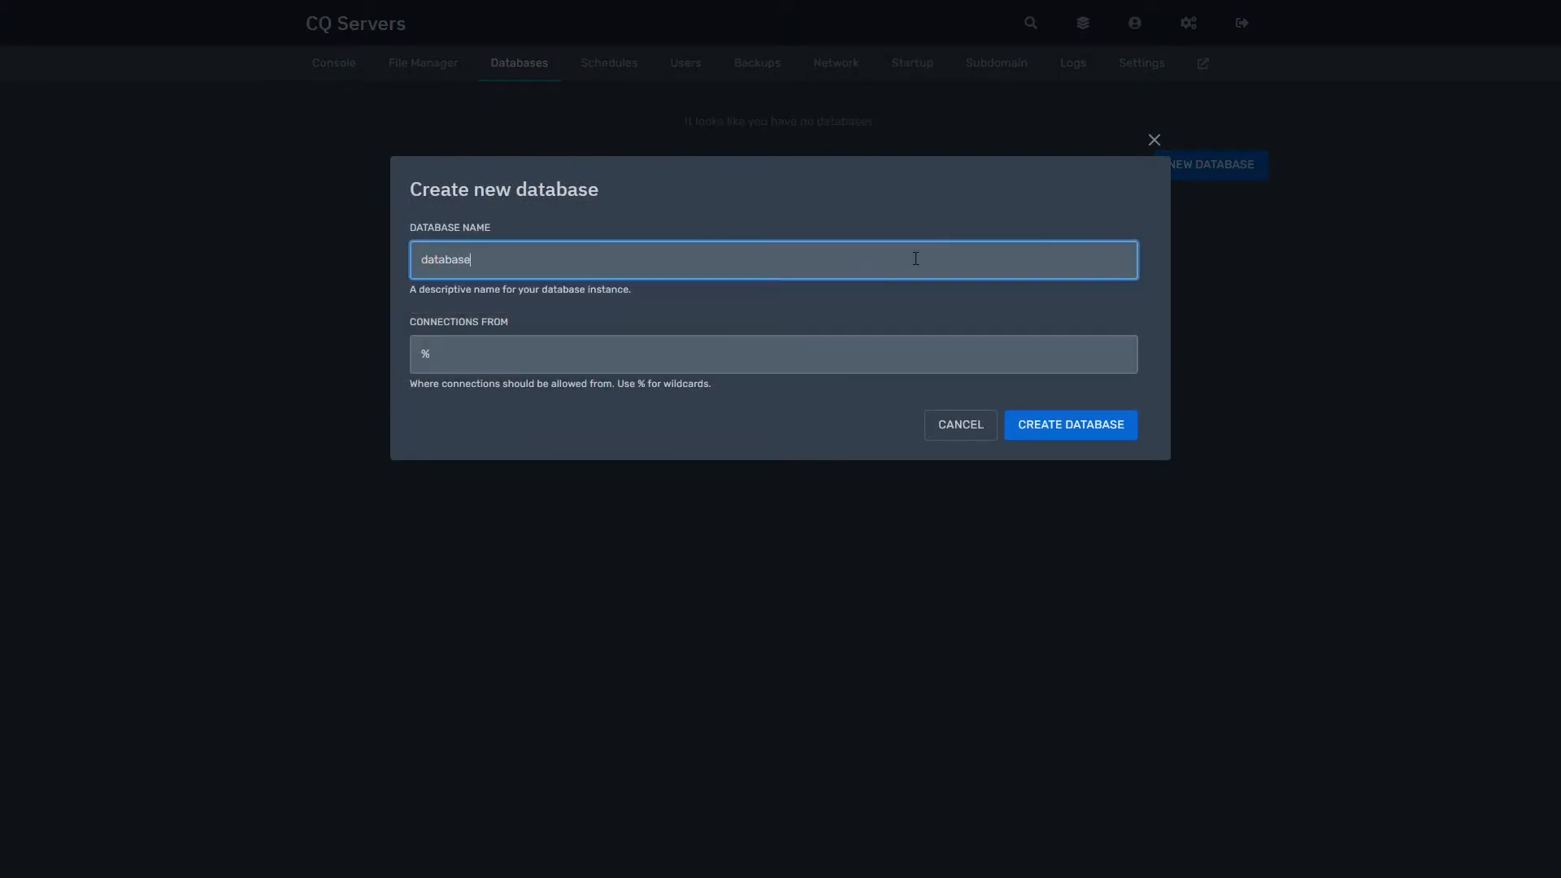
{"action": "left_click", "coordinate": [878, 330]}
{"action": "left_click", "coordinate": [881, 303]}
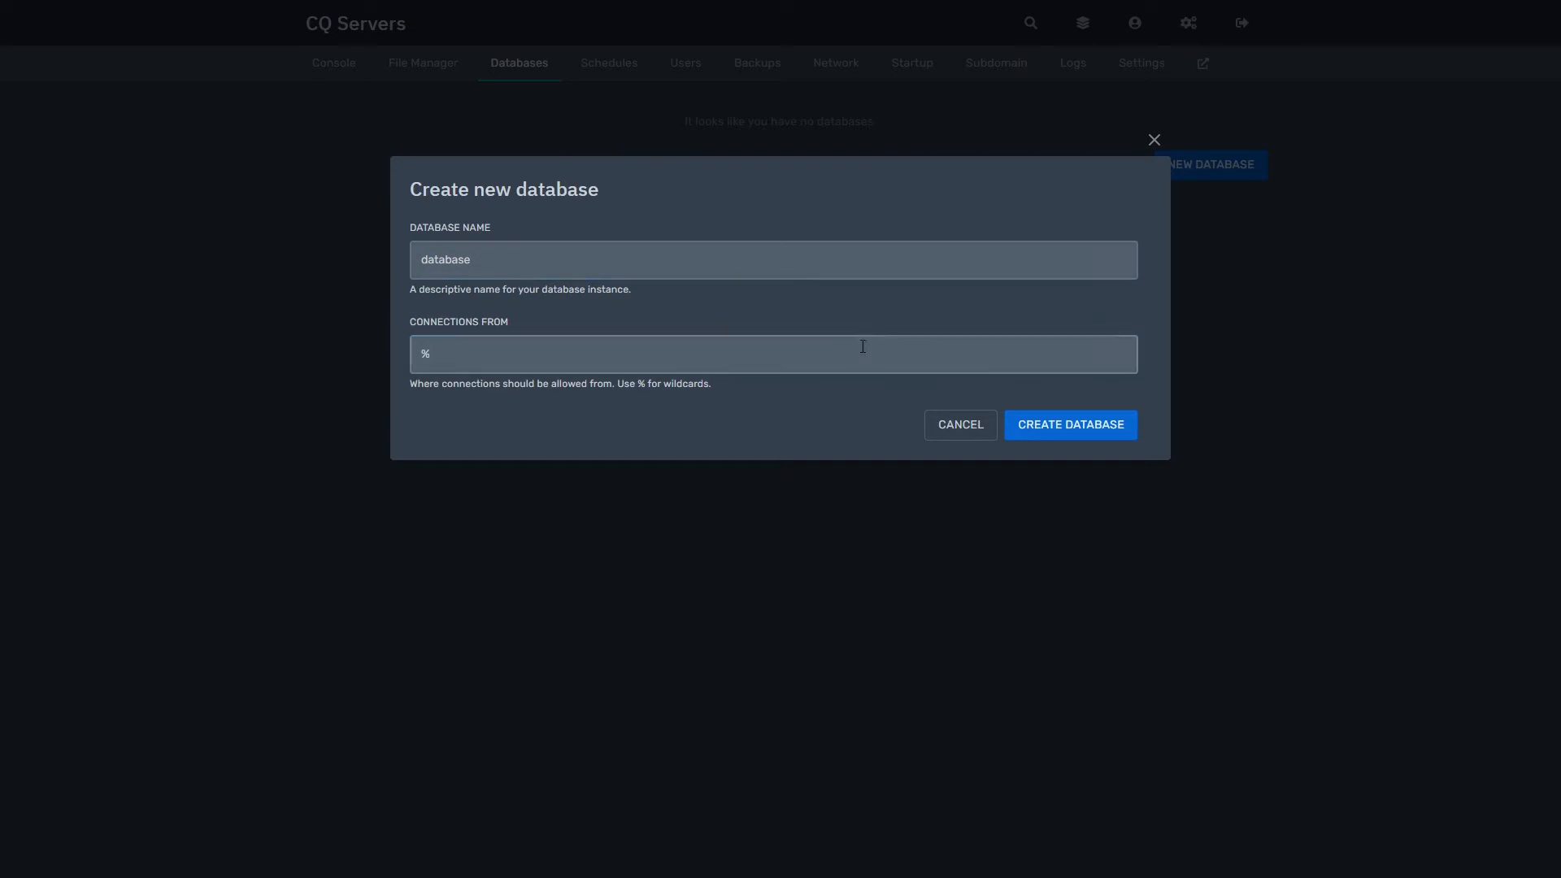
{"action": "left_click", "coordinate": [1114, 424]}
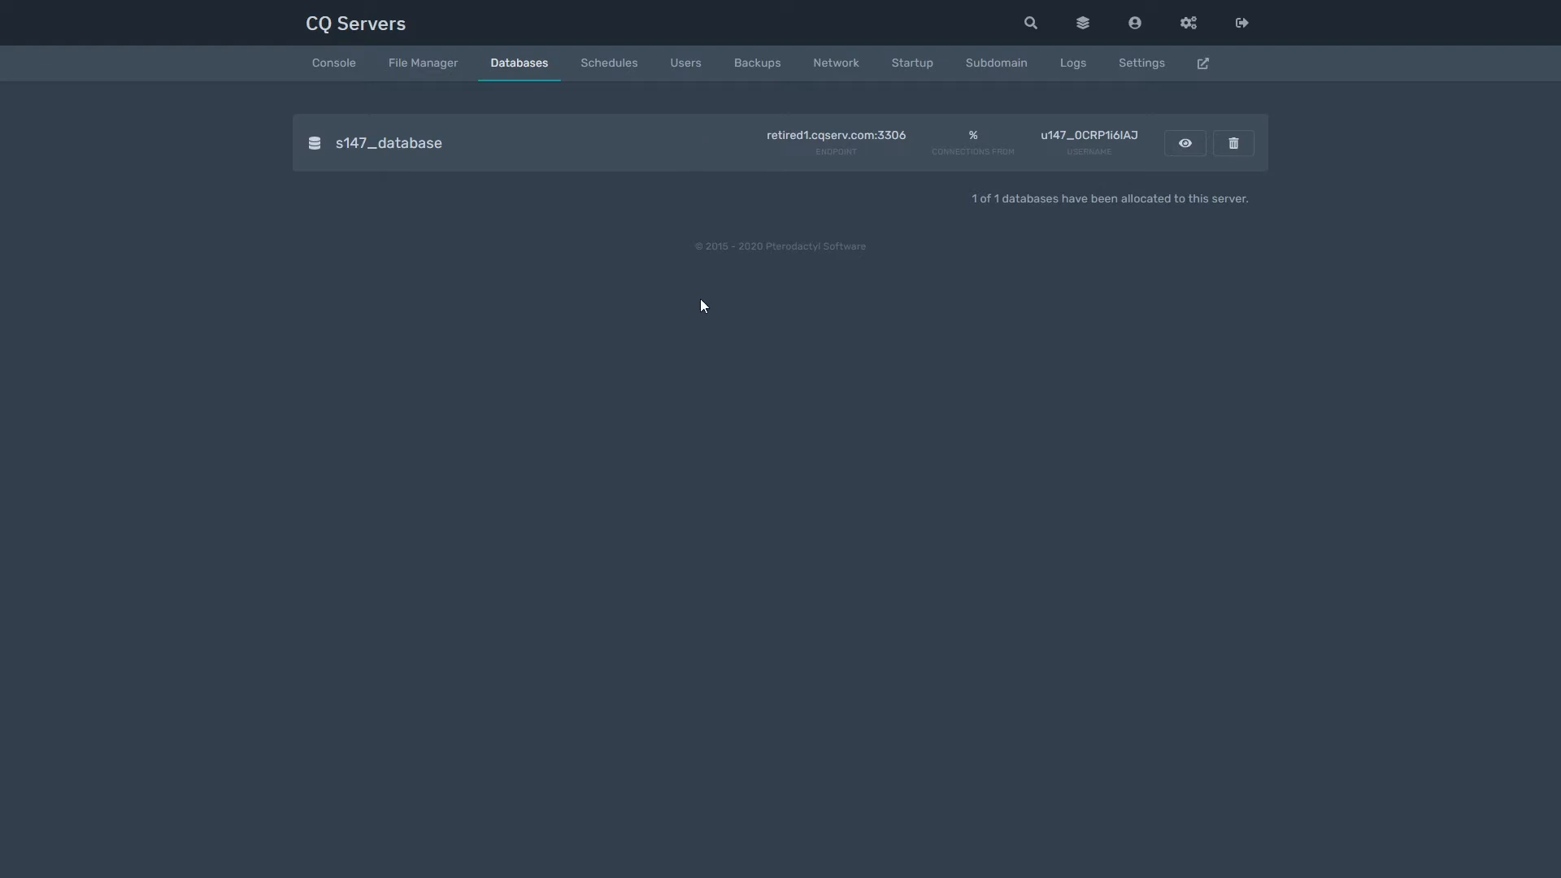
{"action": "left_click", "coordinate": [612, 78]}
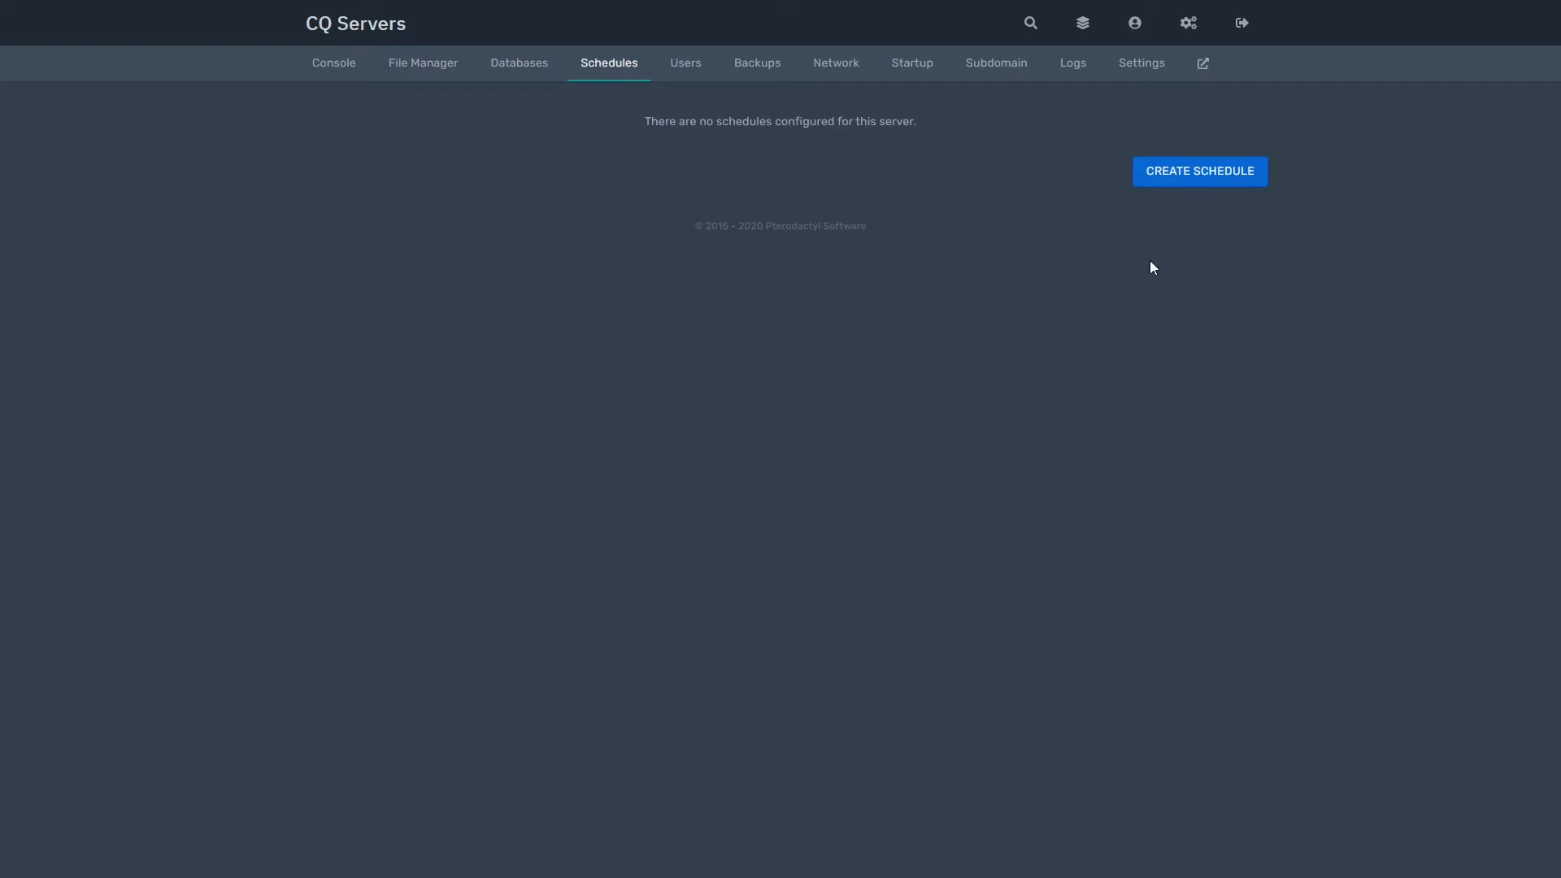
Step: Create the Minecraft Restart schedule with minute */5 and open its detail page
{"action": "left_click", "coordinate": [1185, 172]}
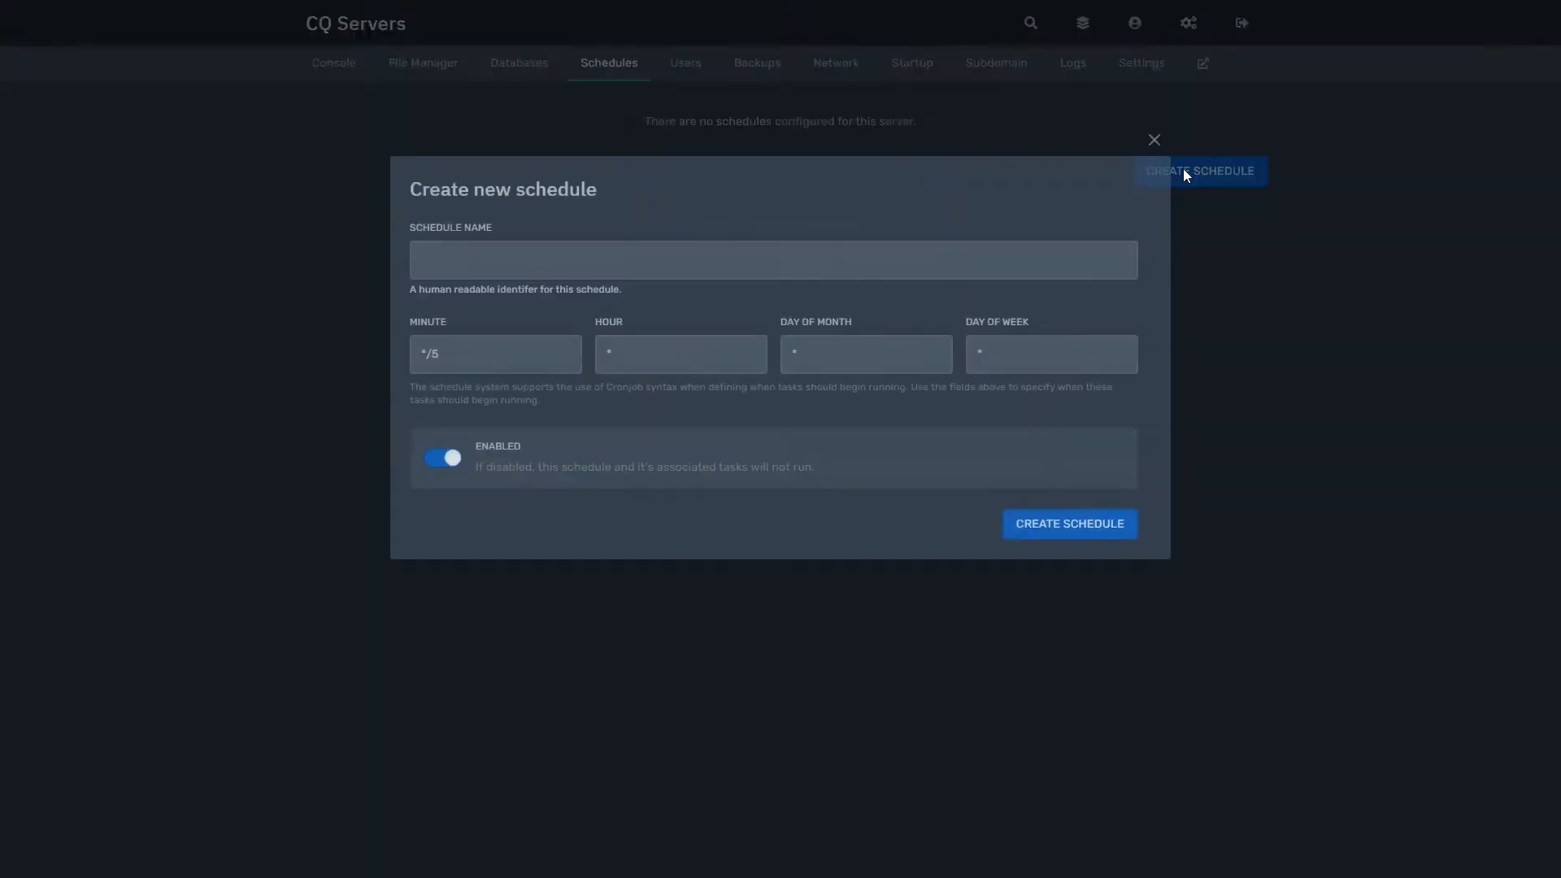
{"action": "left_click", "coordinate": [720, 260]}
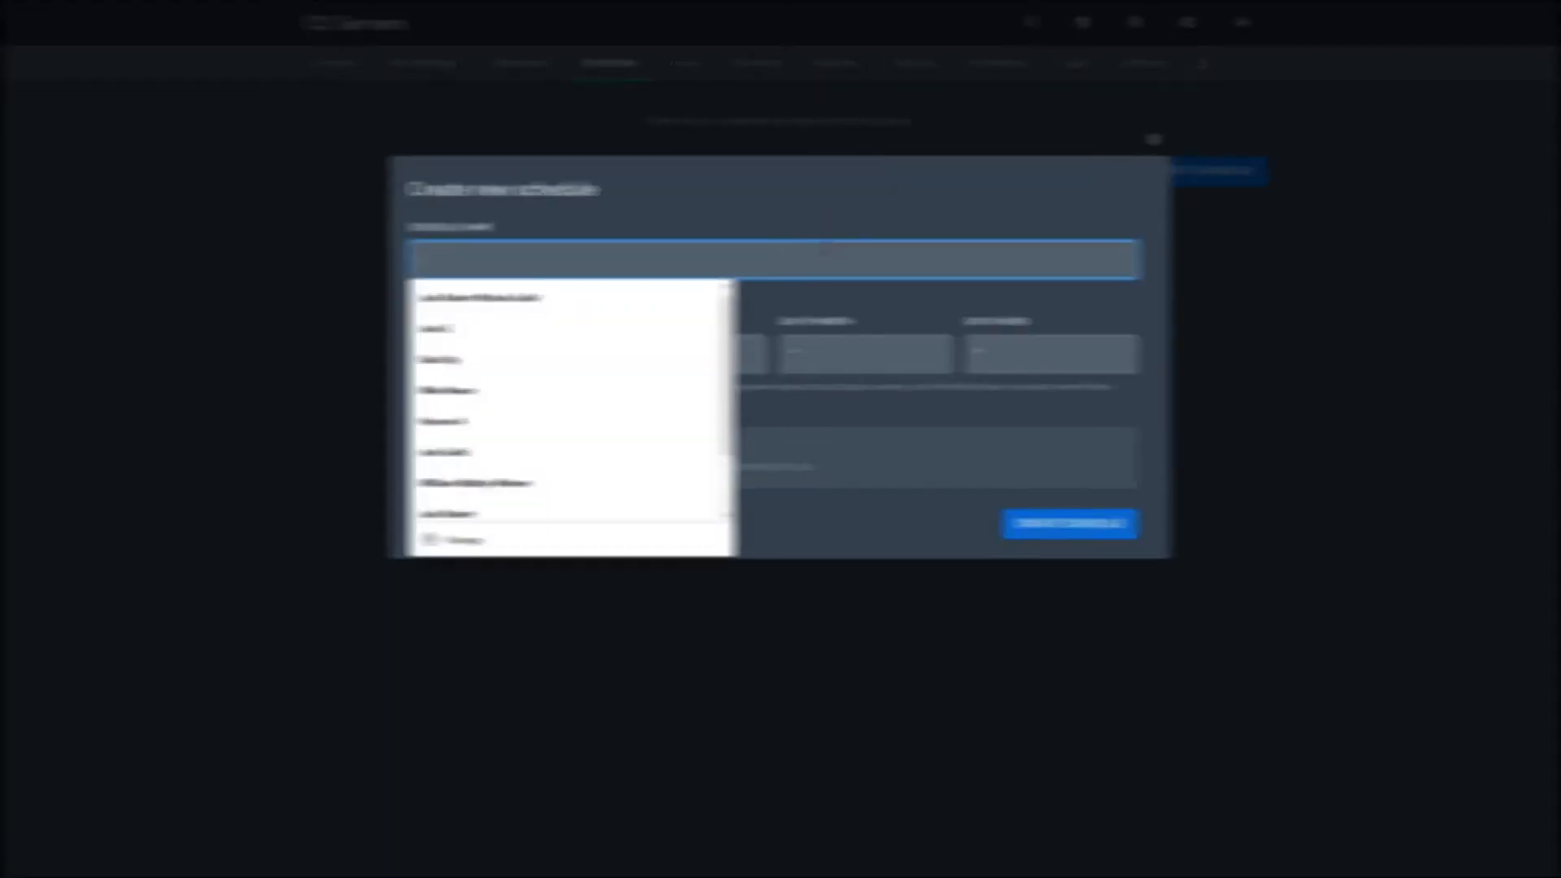
{"action": "left_click", "coordinate": [824, 250]}
{"action": "type", "text": "restart"}
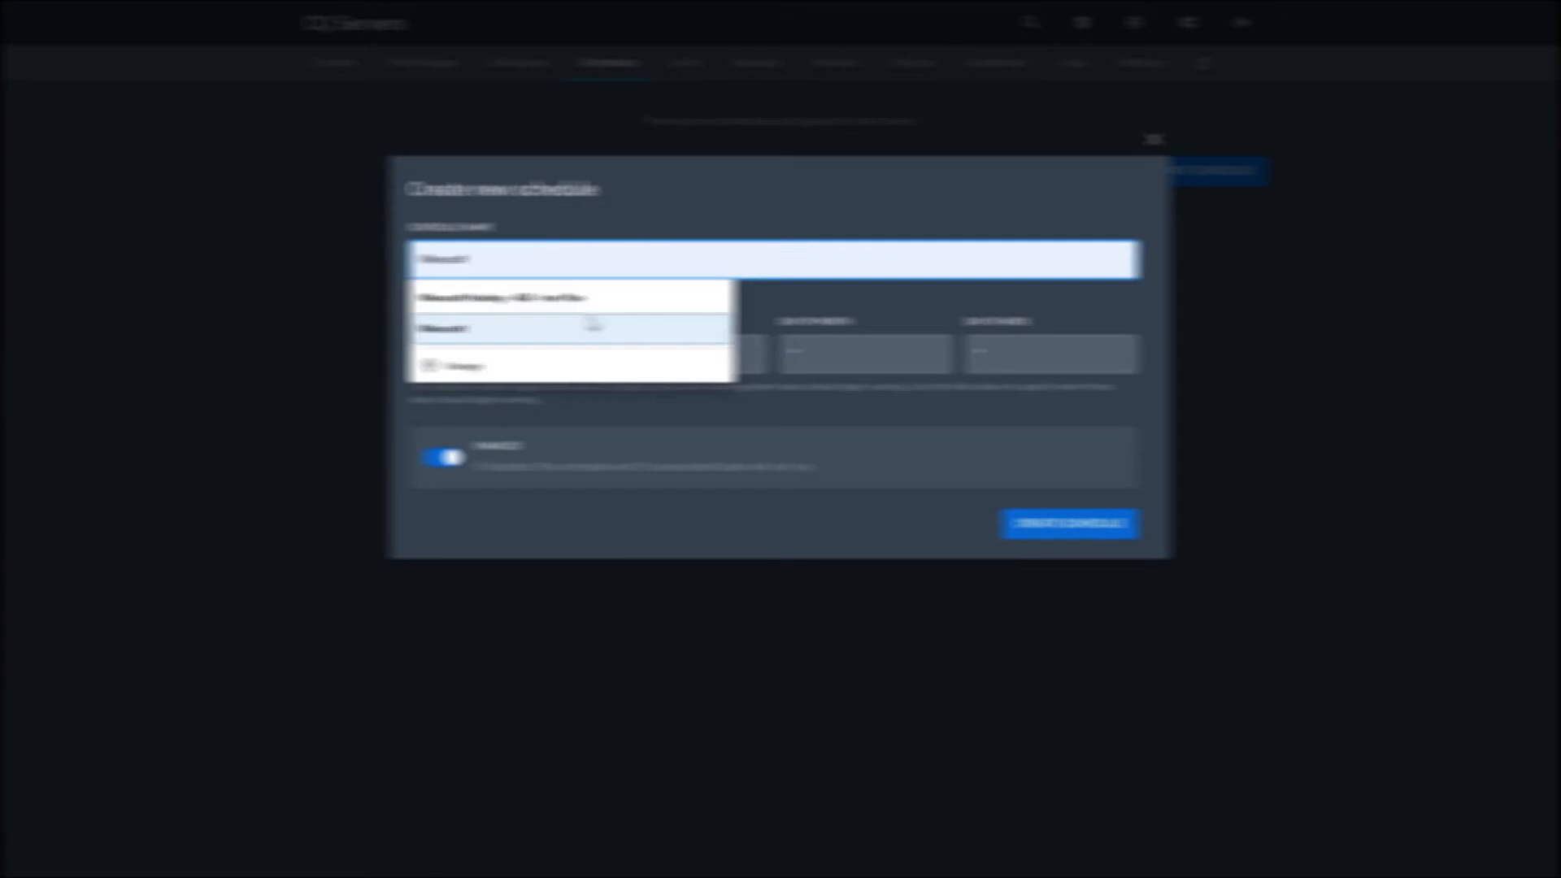
{"action": "left_click", "coordinate": [594, 326]}
{"action": "left_click", "coordinate": [610, 257]}
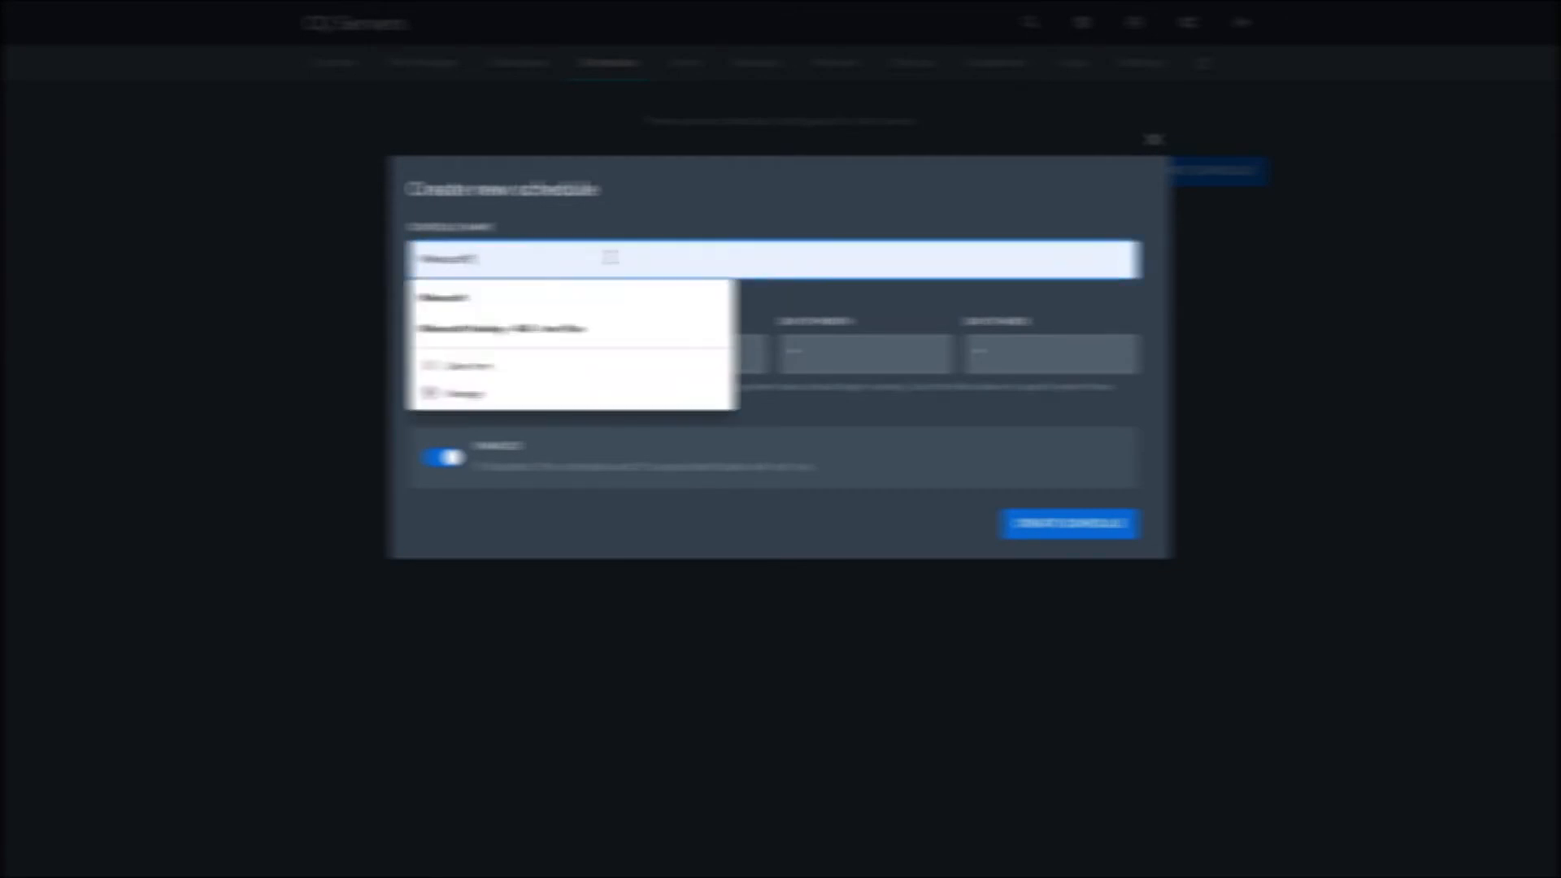
{"action": "type", "text": "erver"}
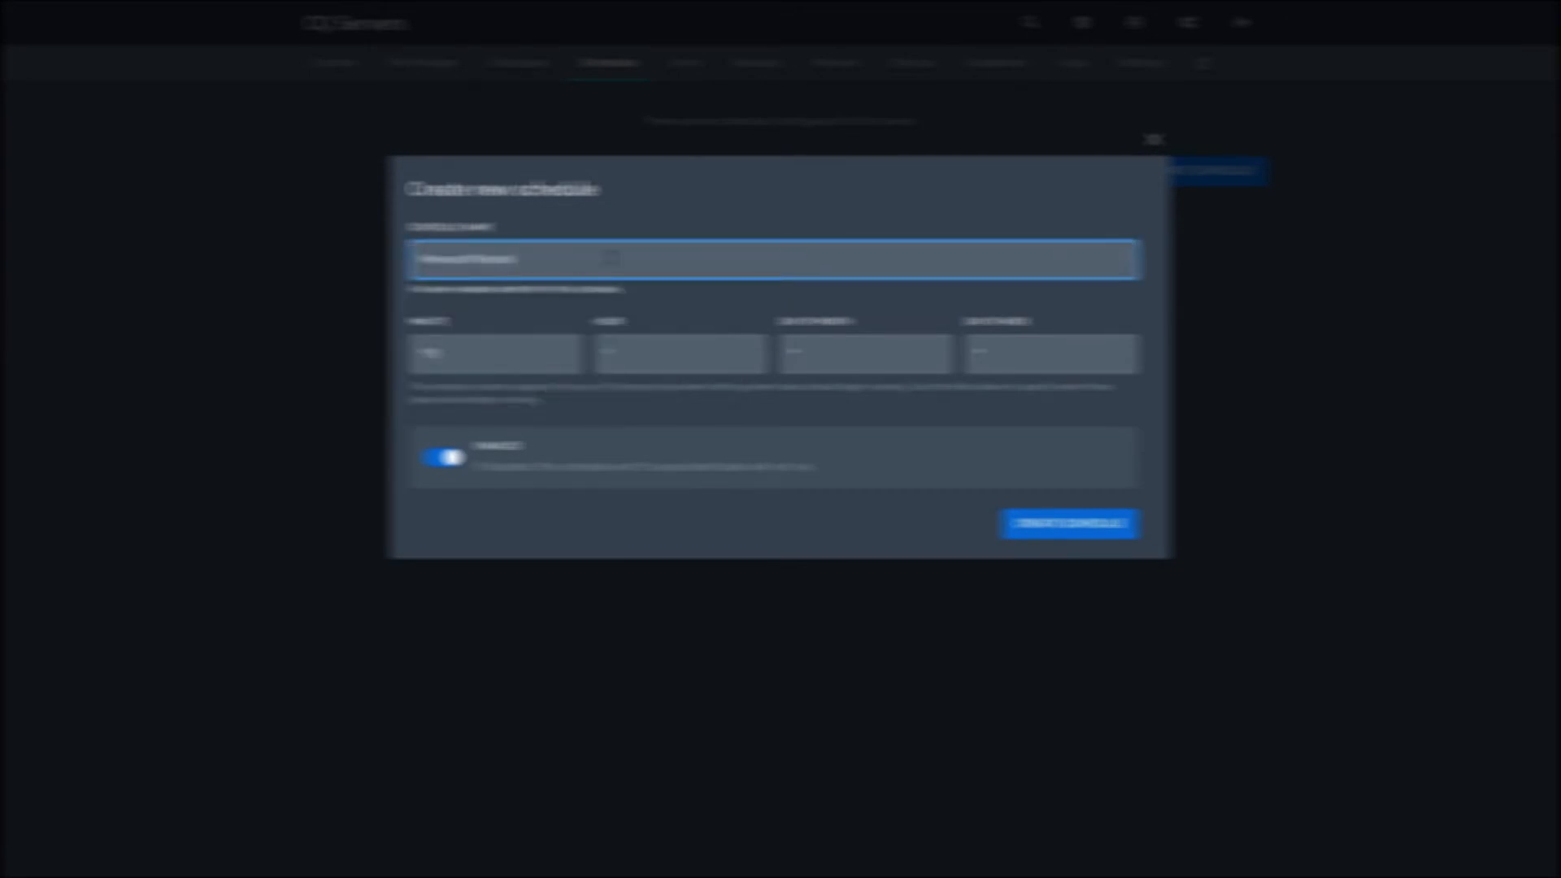
{"action": "left_click", "coordinate": [655, 293]}
{"action": "left_click", "coordinate": [552, 342]}
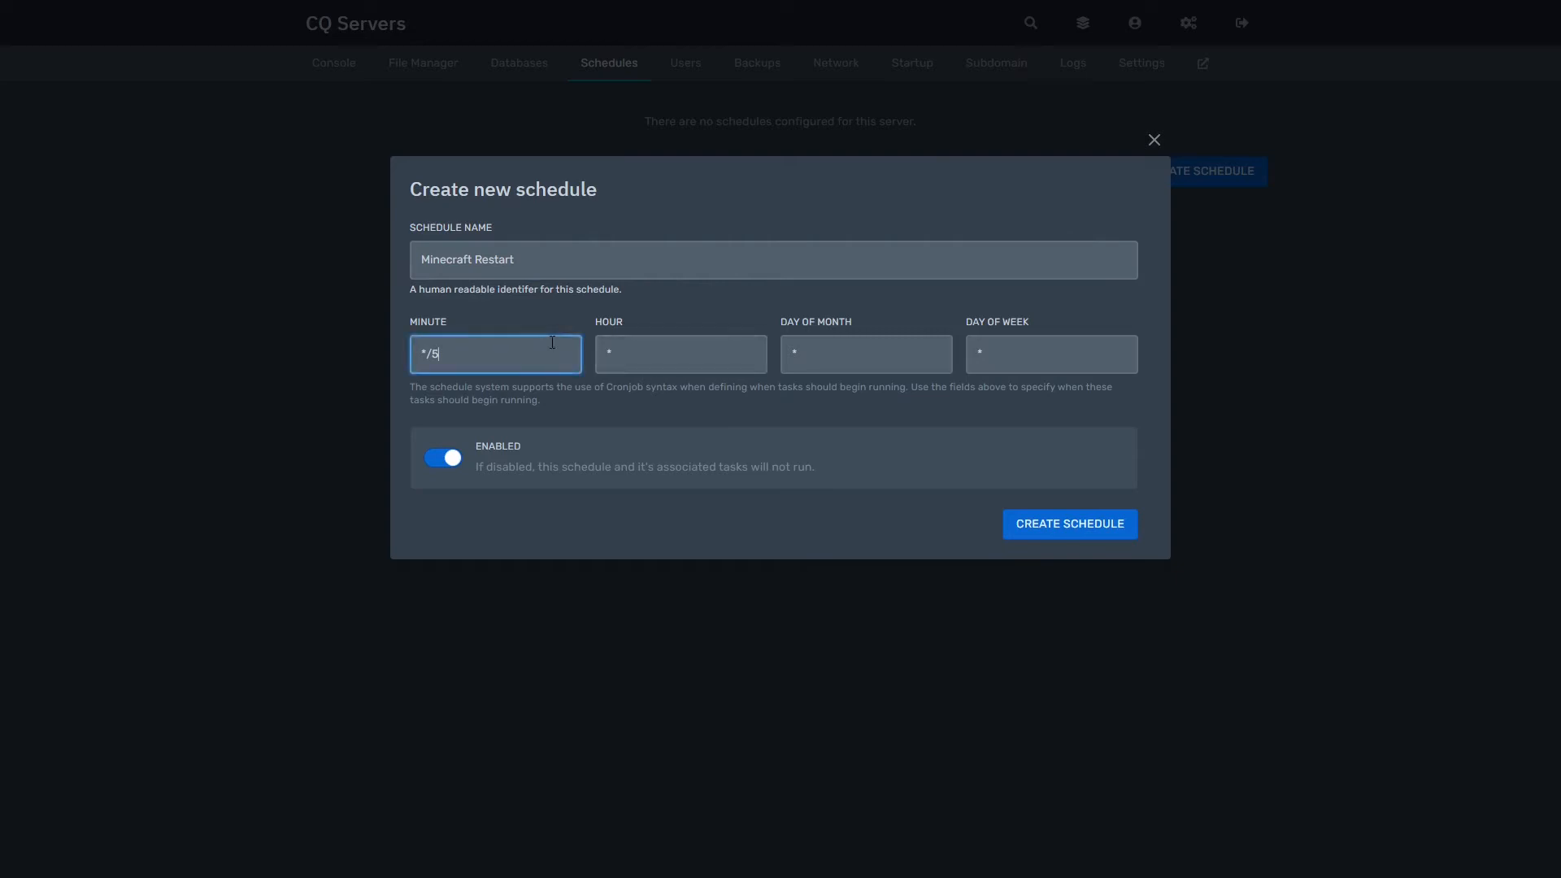
{"action": "left_click", "coordinate": [655, 282]}
{"action": "left_click", "coordinate": [1102, 527]}
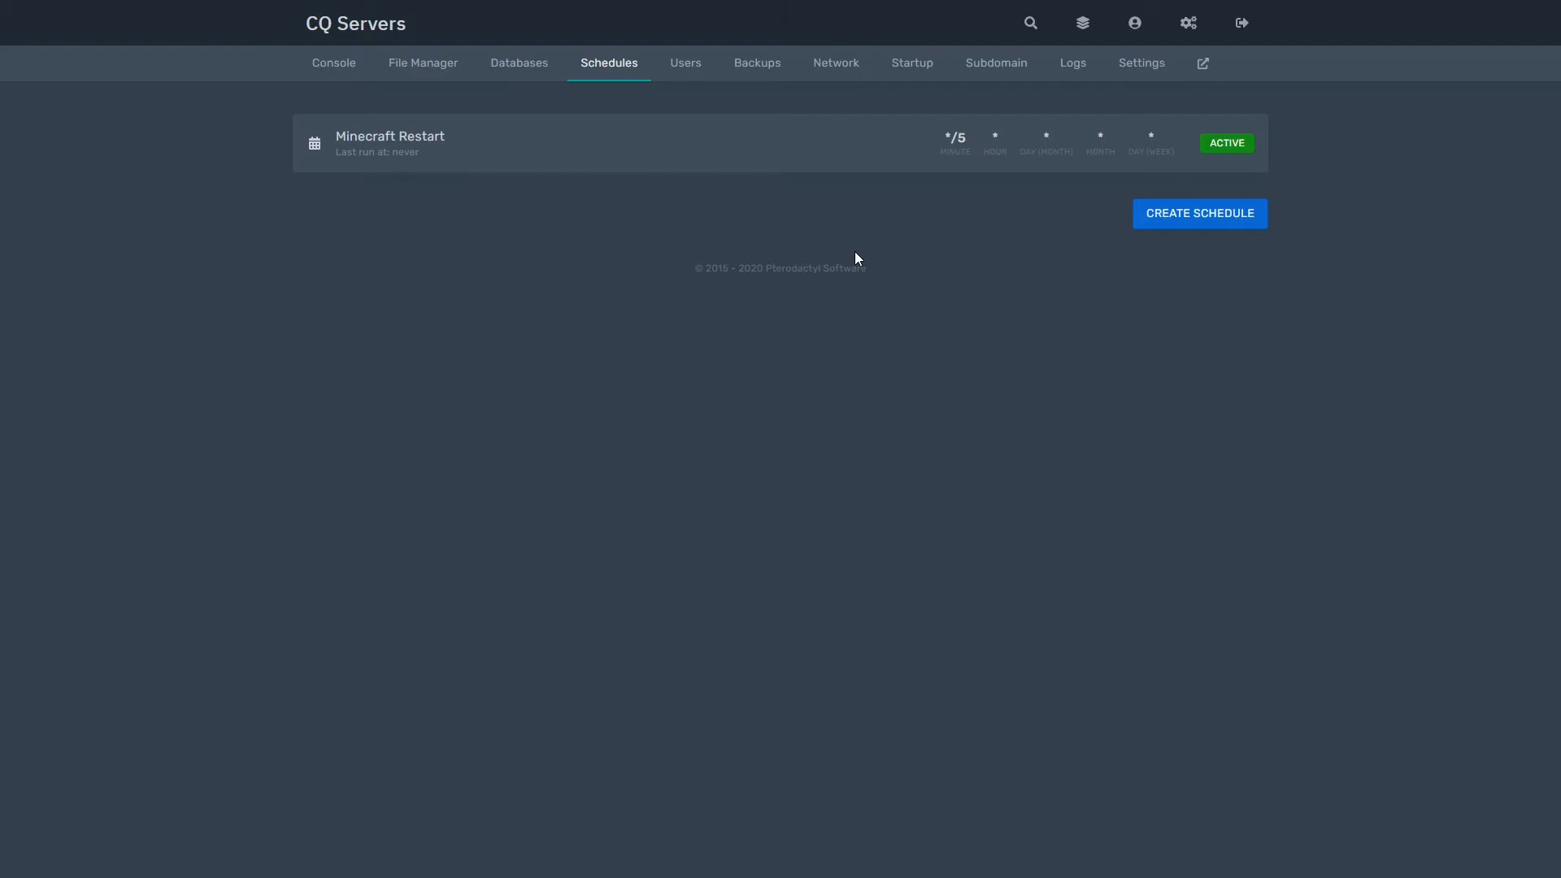
{"action": "left_click", "coordinate": [746, 153]}
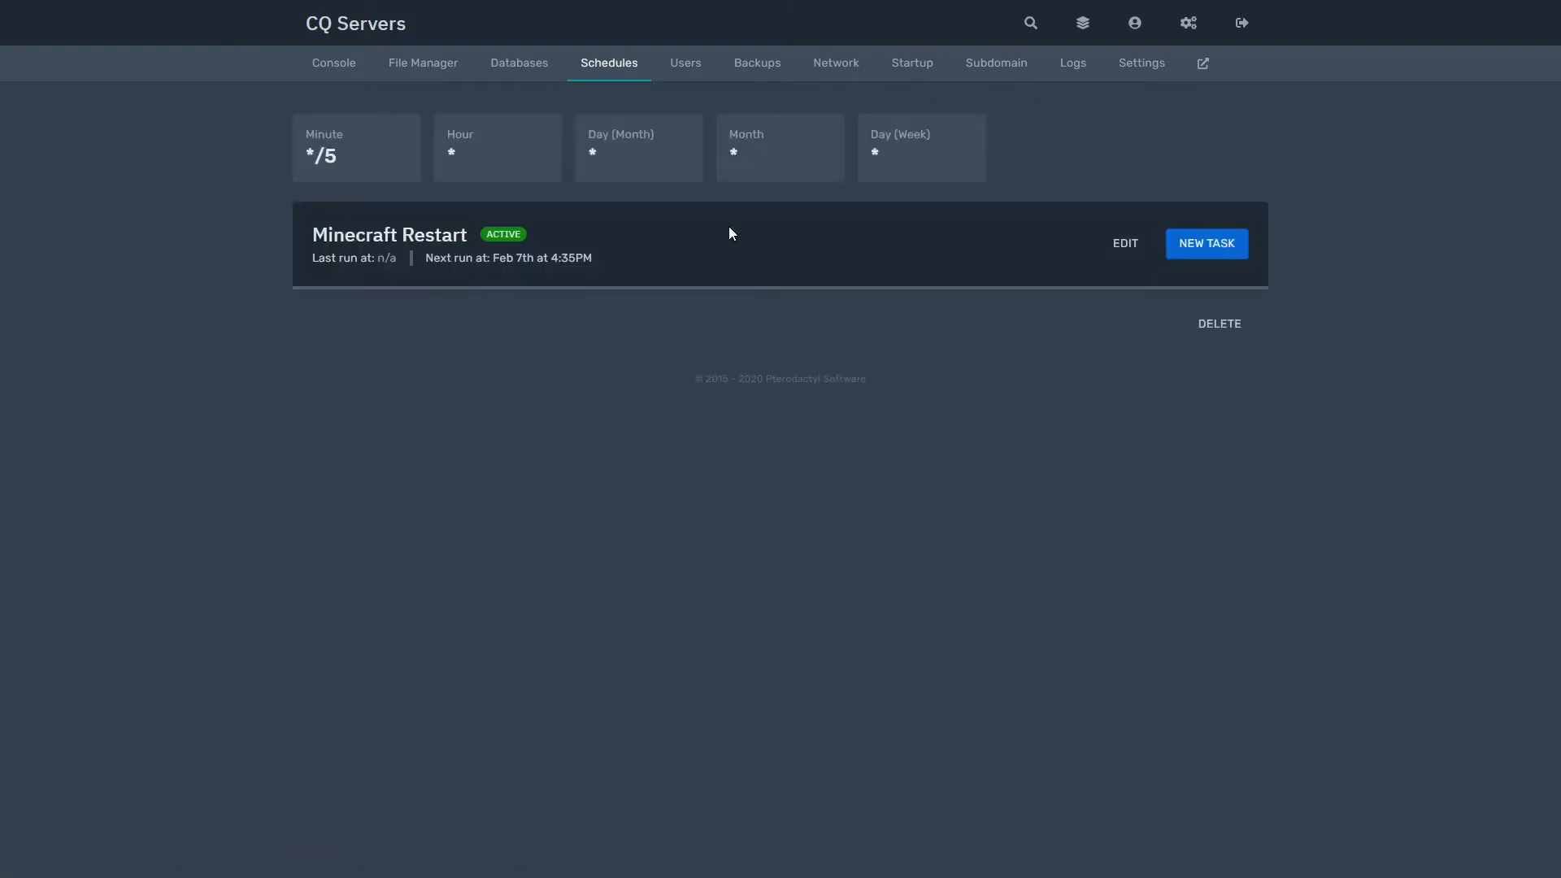
Step: Add a send-command task at offset 0 broadcasting a server restart in 20 seconds
{"action": "left_click", "coordinate": [1227, 255]}
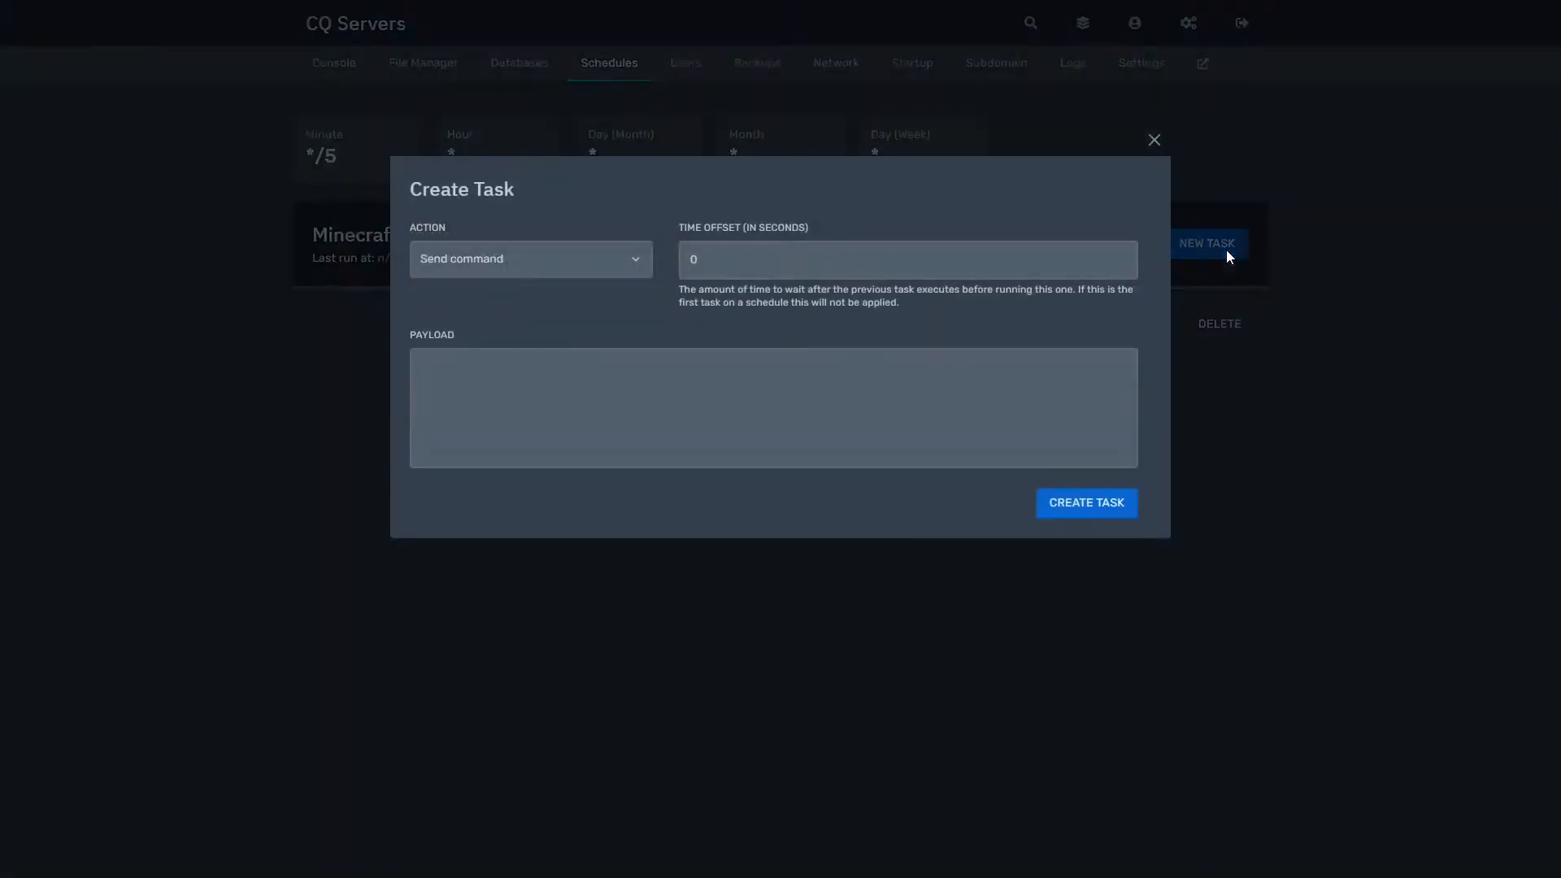
{"action": "left_click", "coordinate": [581, 253]}
{"action": "left_click", "coordinate": [558, 290]}
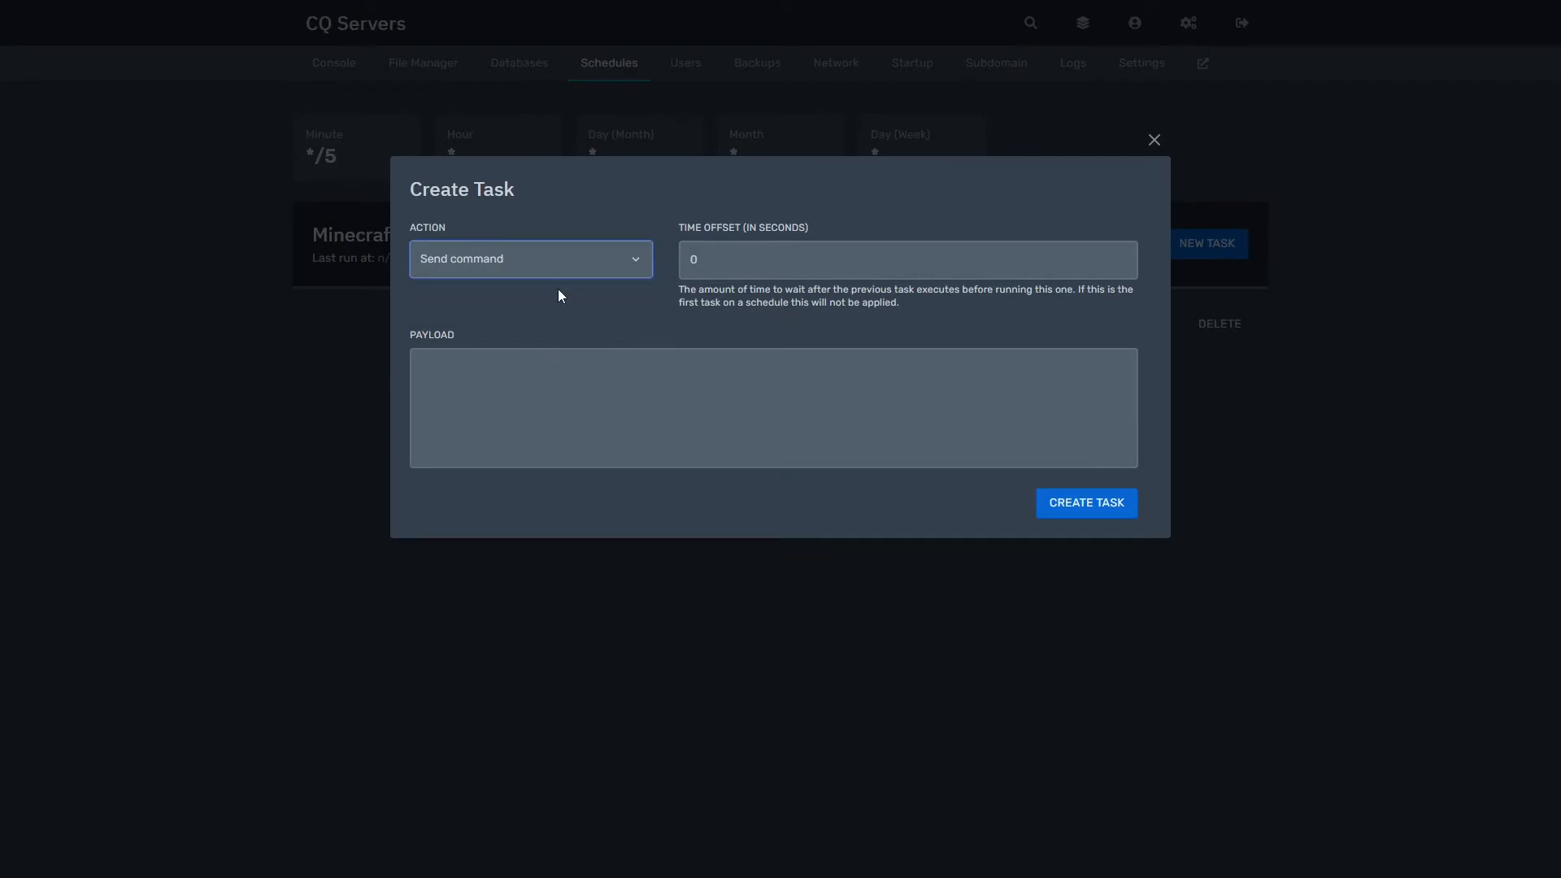
{"action": "left_click", "coordinate": [821, 258]}
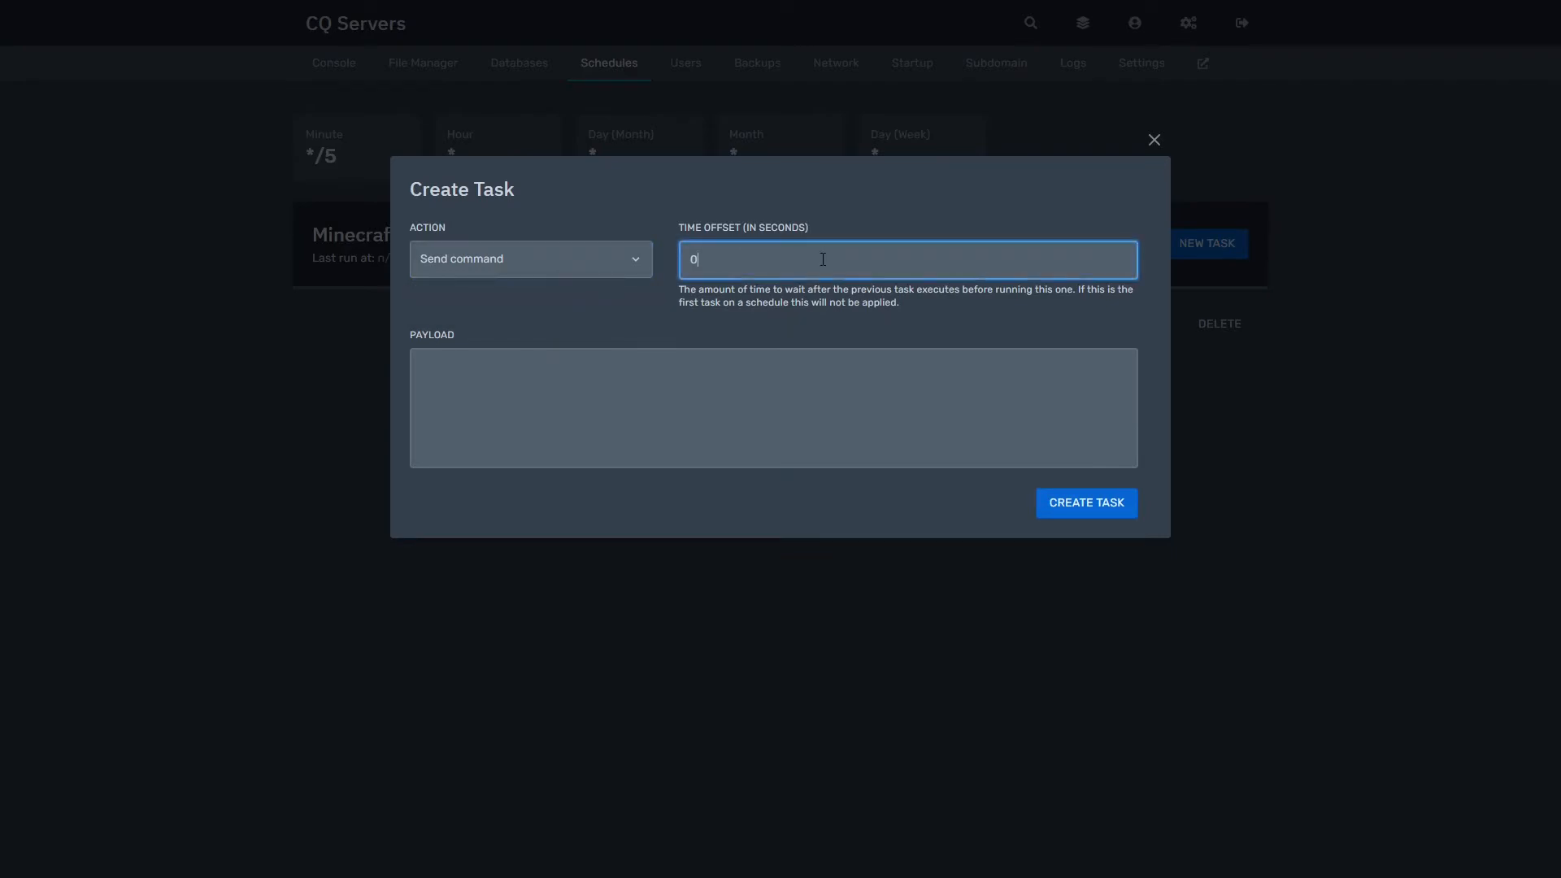
{"action": "left_click", "coordinate": [721, 353]}
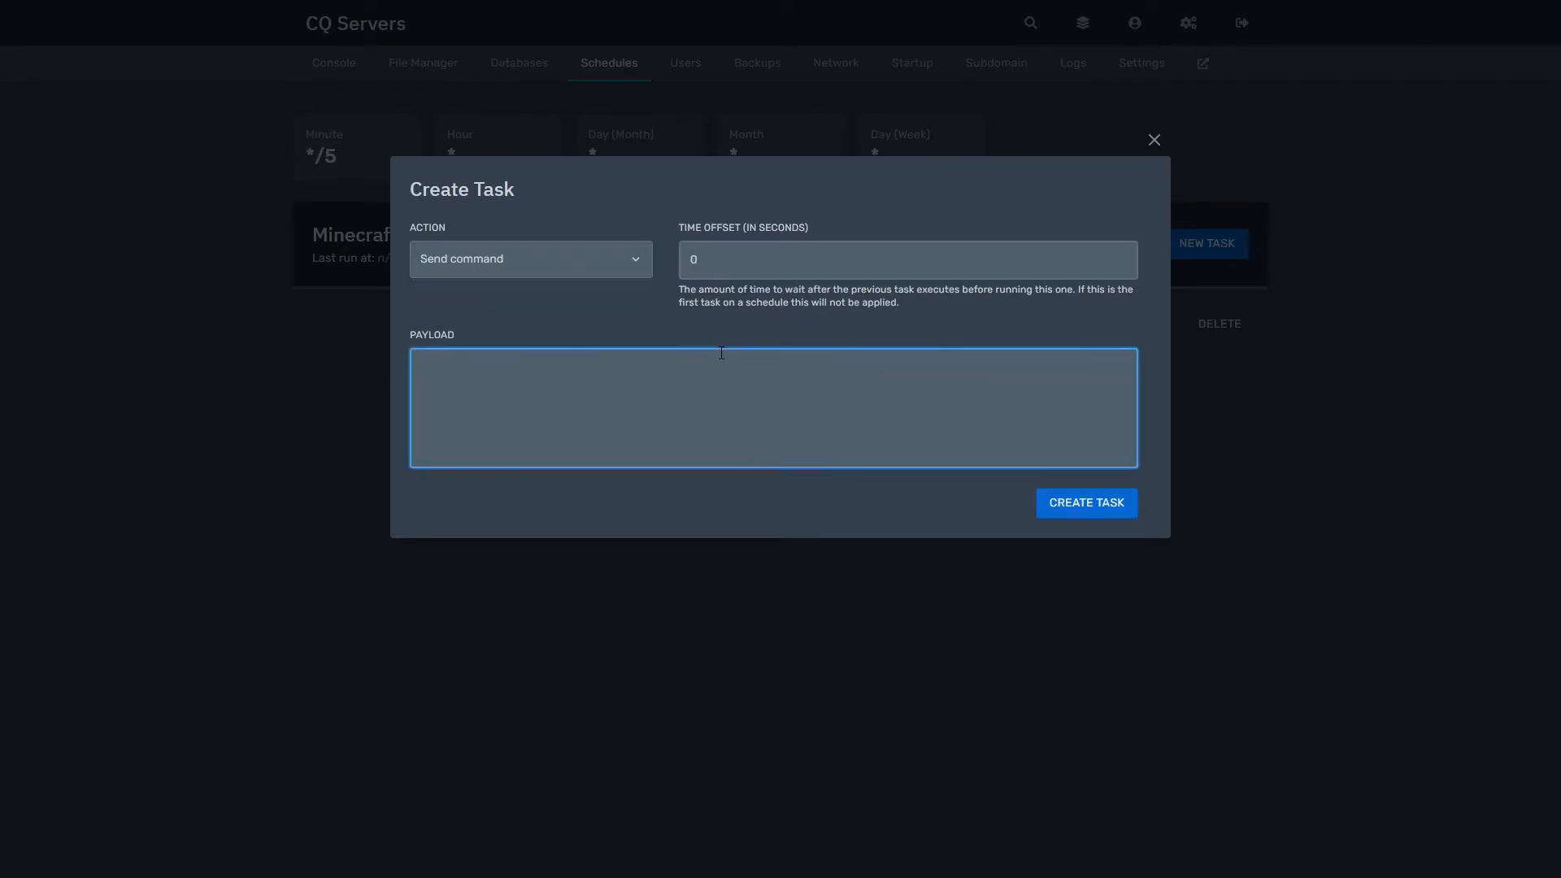
{"action": "type", "text": "say"}
{"action": "key", "text": "BackSpace"}
{"action": "key", "text": "BackSpace"}
{"action": "key", "text": "BackSpace"}
{"action": "type", "text": "braoadcast Server Restart in 20 secdo"}
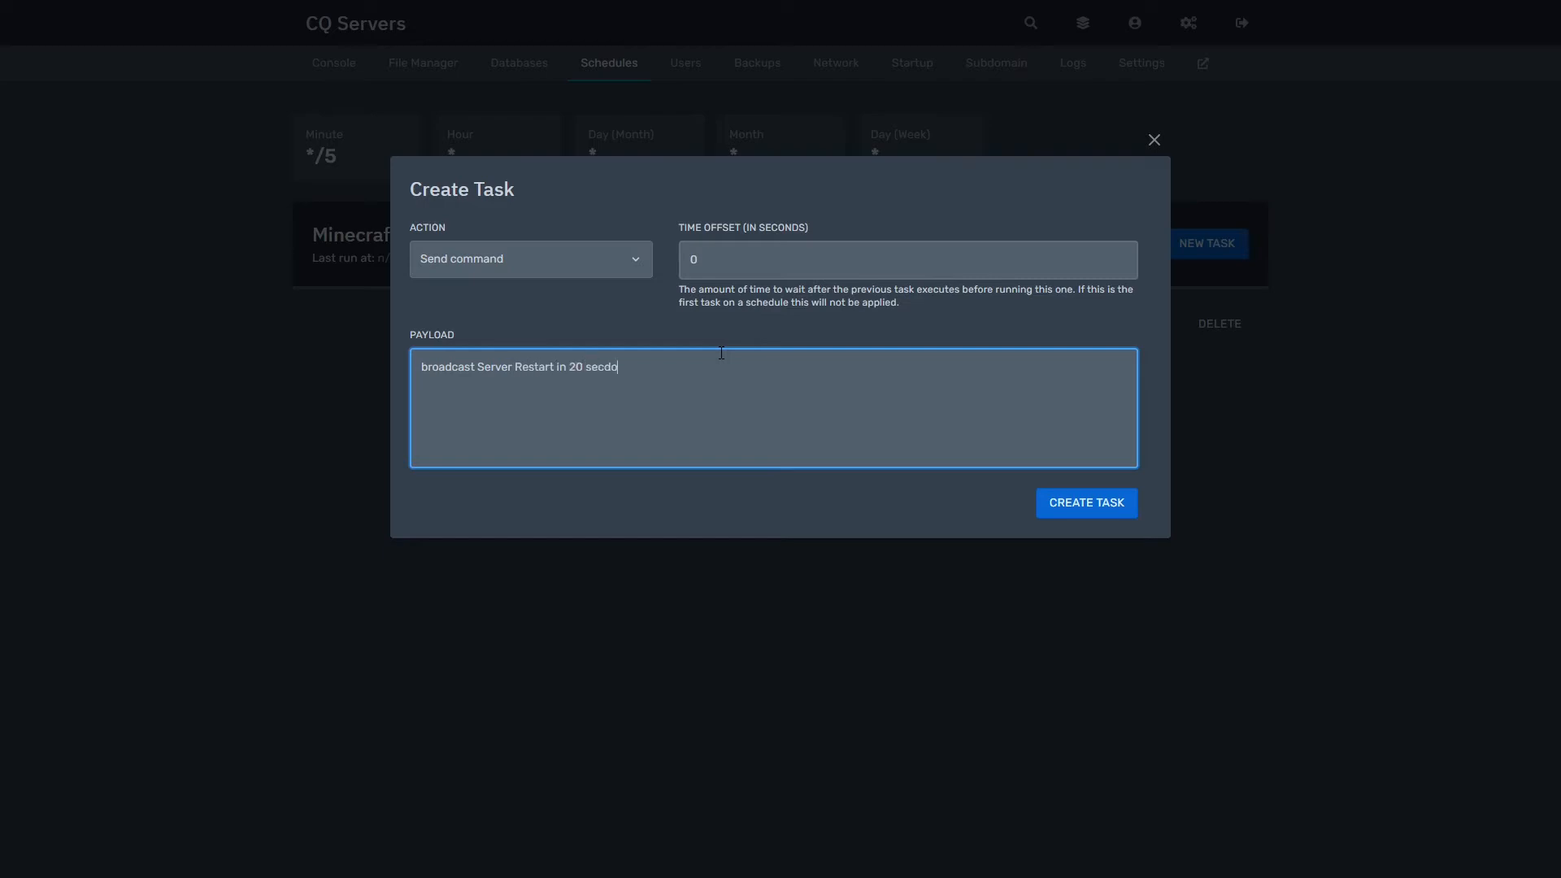
{"action": "key", "text": "BackSpace"}
{"action": "key", "text": "BackSpace"}
{"action": "type", "text": "onds"}
{"action": "left_click_drag", "start_coordinate": [747, 437], "coordinate": [331, 417]}
{"action": "key", "text": "ctrl+c"}
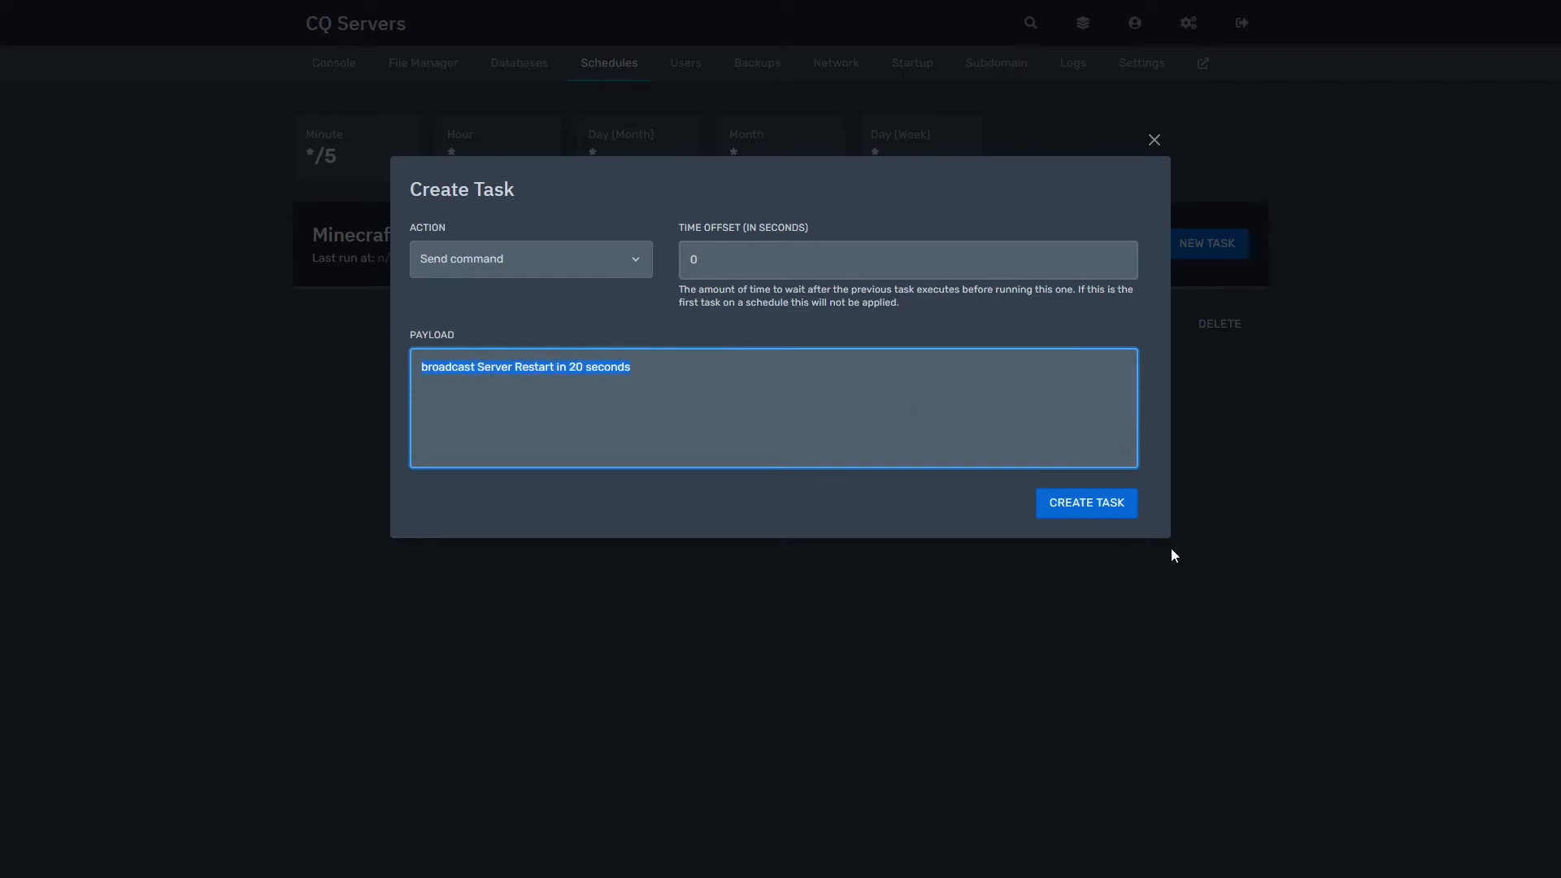
{"action": "left_click", "coordinate": [1122, 512]}
Step: Add a second broadcast task at offset 10 announcing restart in 10 seconds
{"action": "left_click", "coordinate": [1206, 242]}
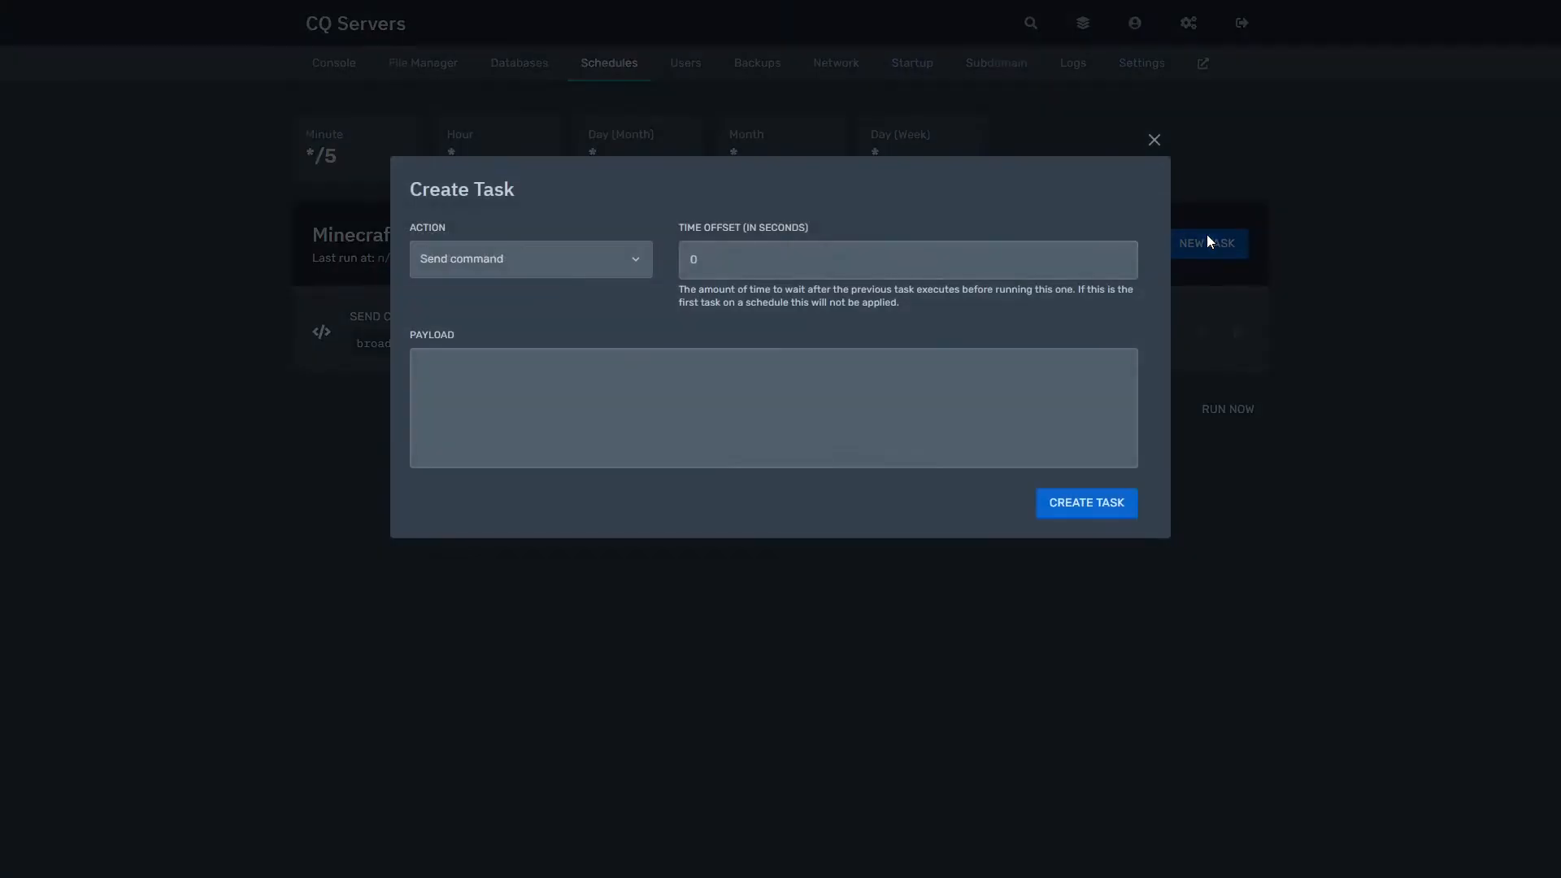
{"action": "left_click", "coordinate": [742, 252]}
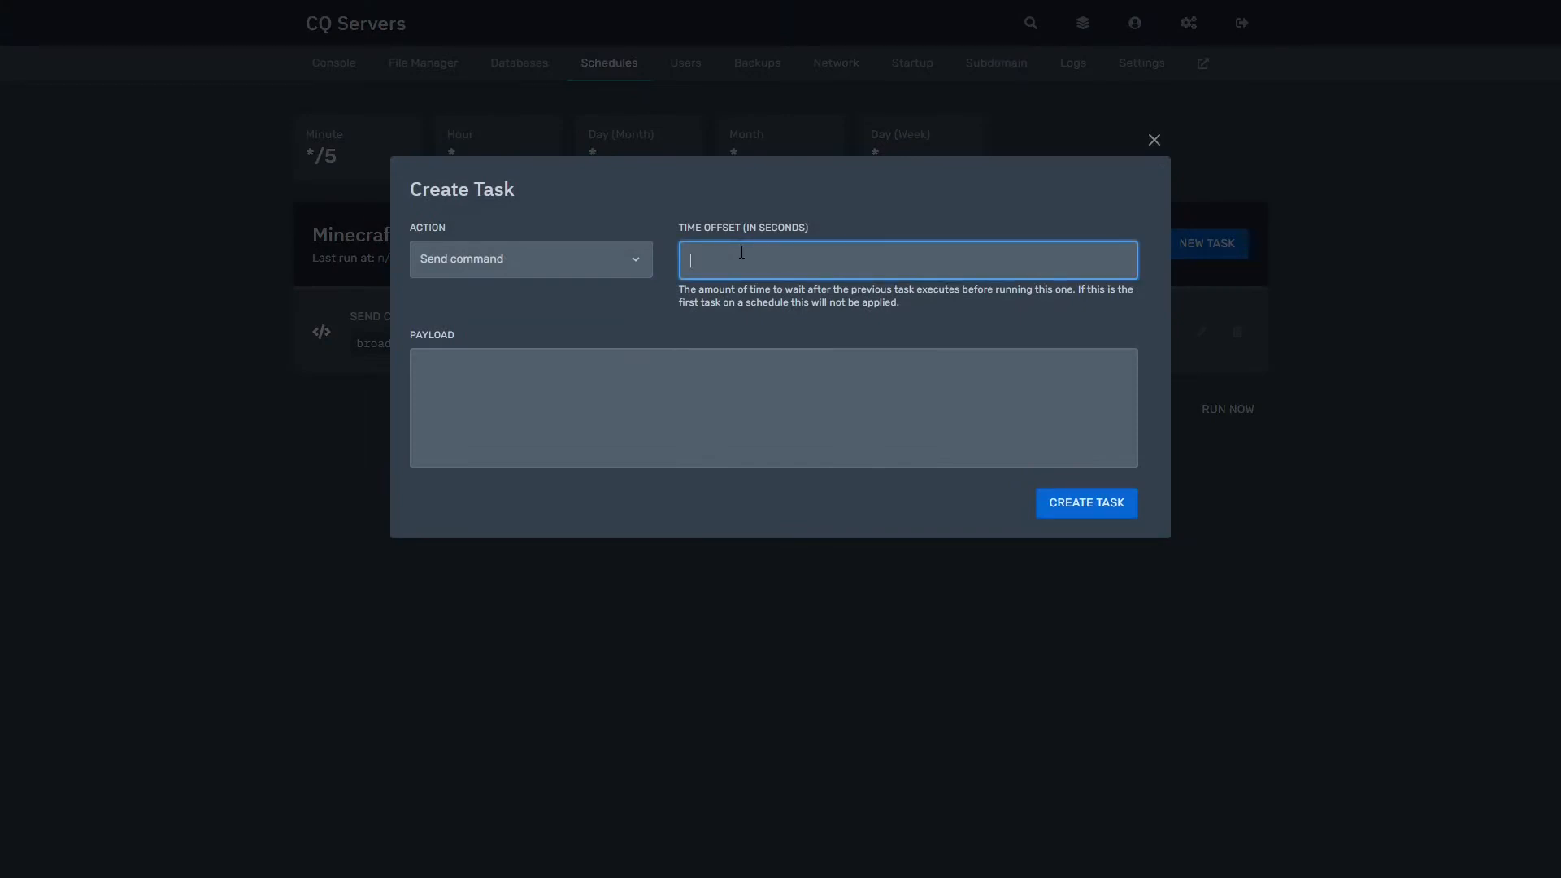
{"action": "type", "text": "20"}
{"action": "left_click", "coordinate": [582, 382]}
{"action": "key", "text": "ctrl+v"}
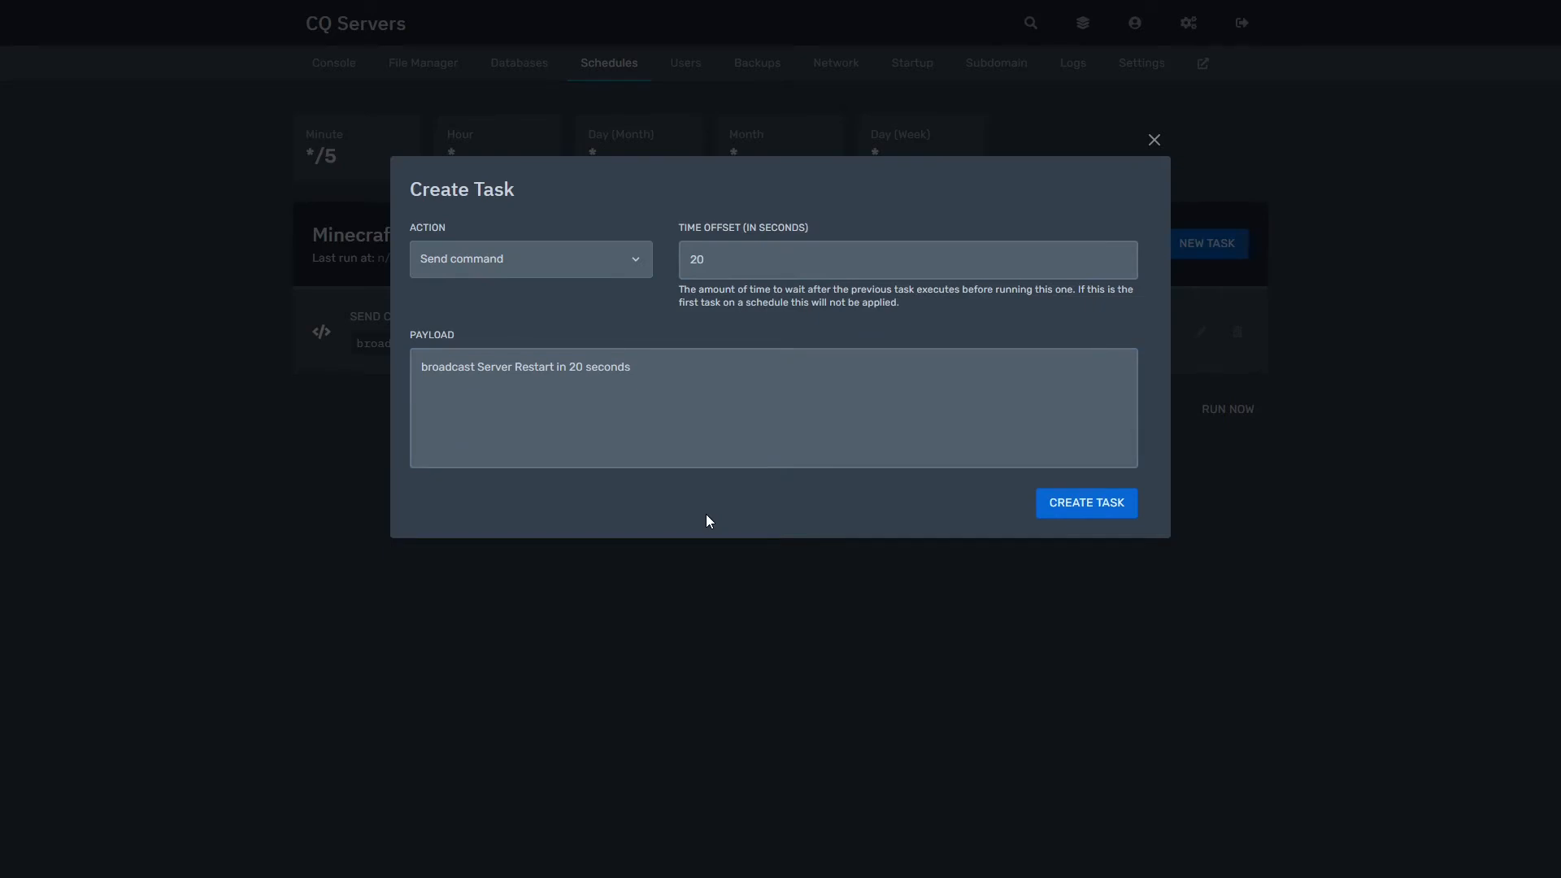
{"action": "left_click", "coordinate": [730, 271]}
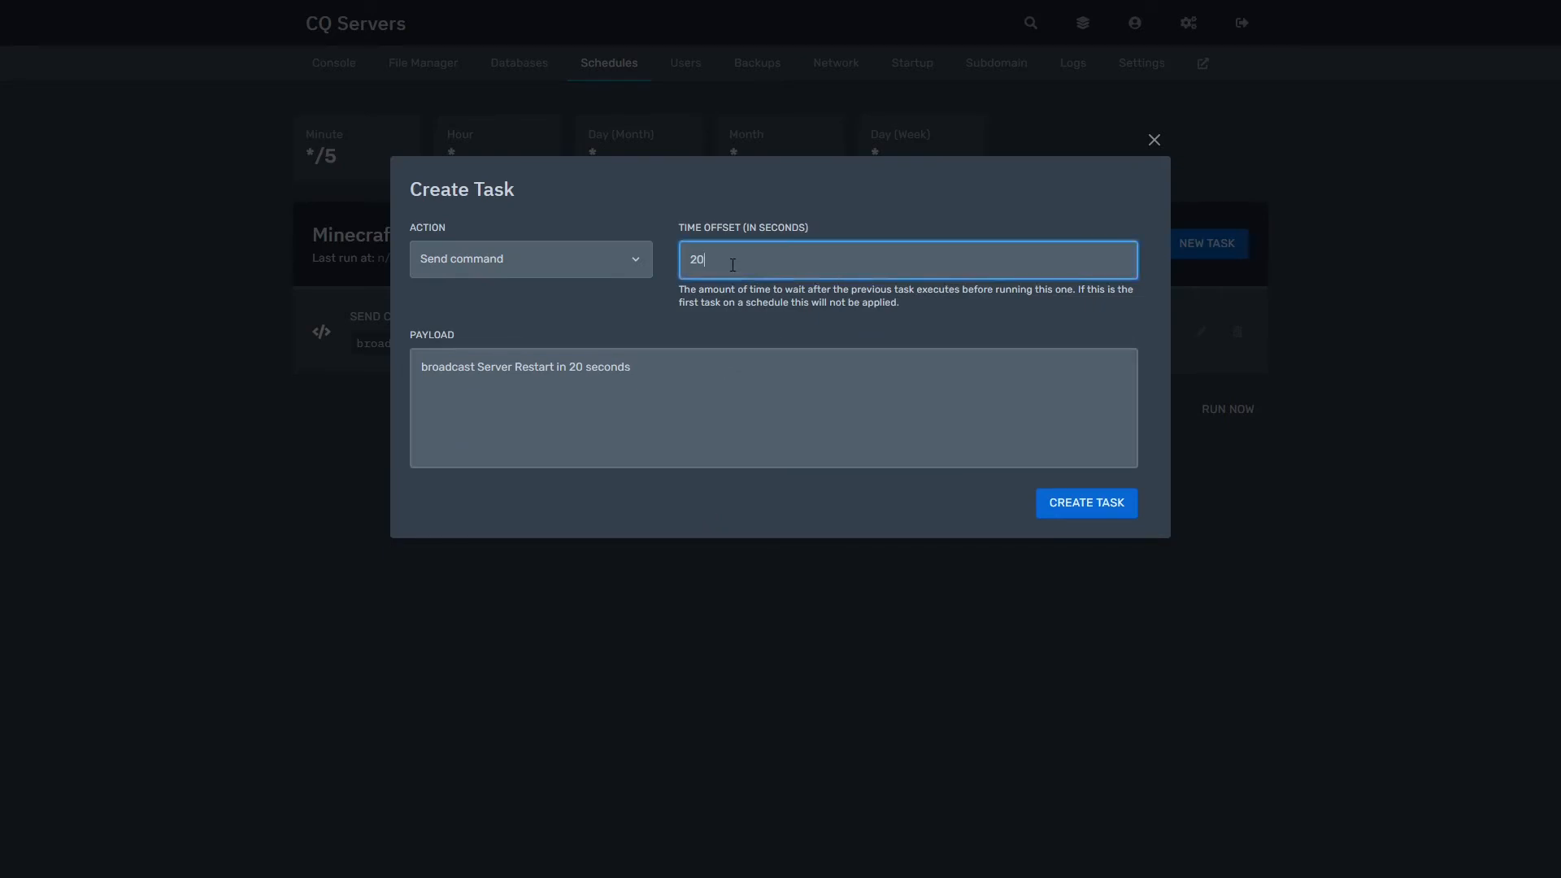
{"action": "key", "text": "BackSpace"}
{"action": "key", "text": "BackSpace"}
{"action": "type", "text": "1-"}
{"action": "key", "text": "BackSpace"}
{"action": "left_click", "coordinate": [619, 374]}
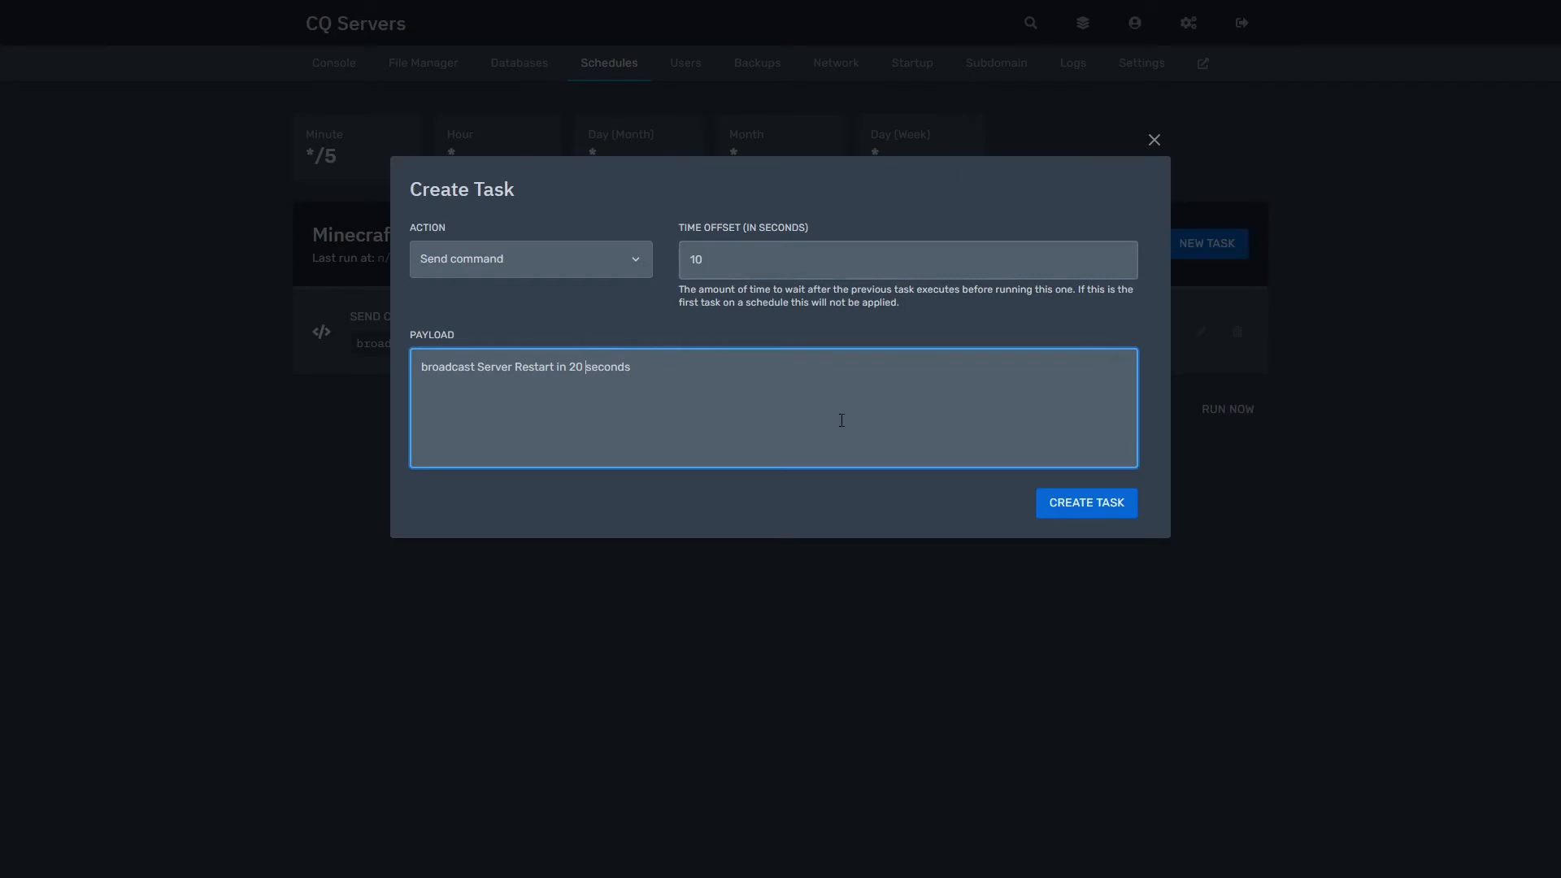
{"action": "key", "text": "BackSpace"}
{"action": "type", "text": "1"}
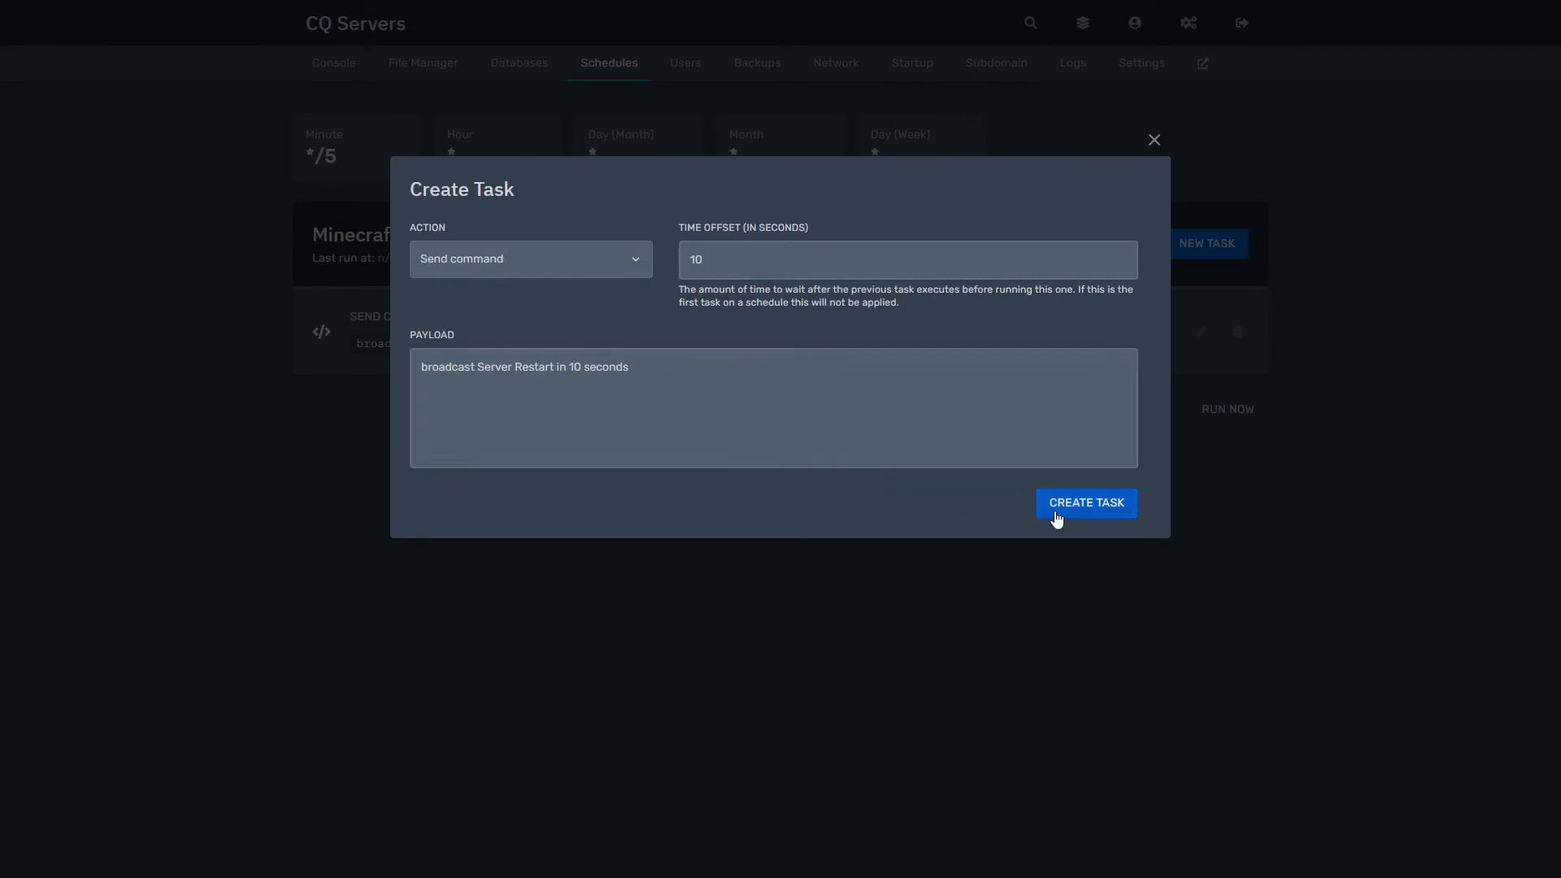
{"action": "left_click", "coordinate": [1076, 500]}
Step: Begin a third task with a 20-second time offset
{"action": "left_click", "coordinate": [1210, 246]}
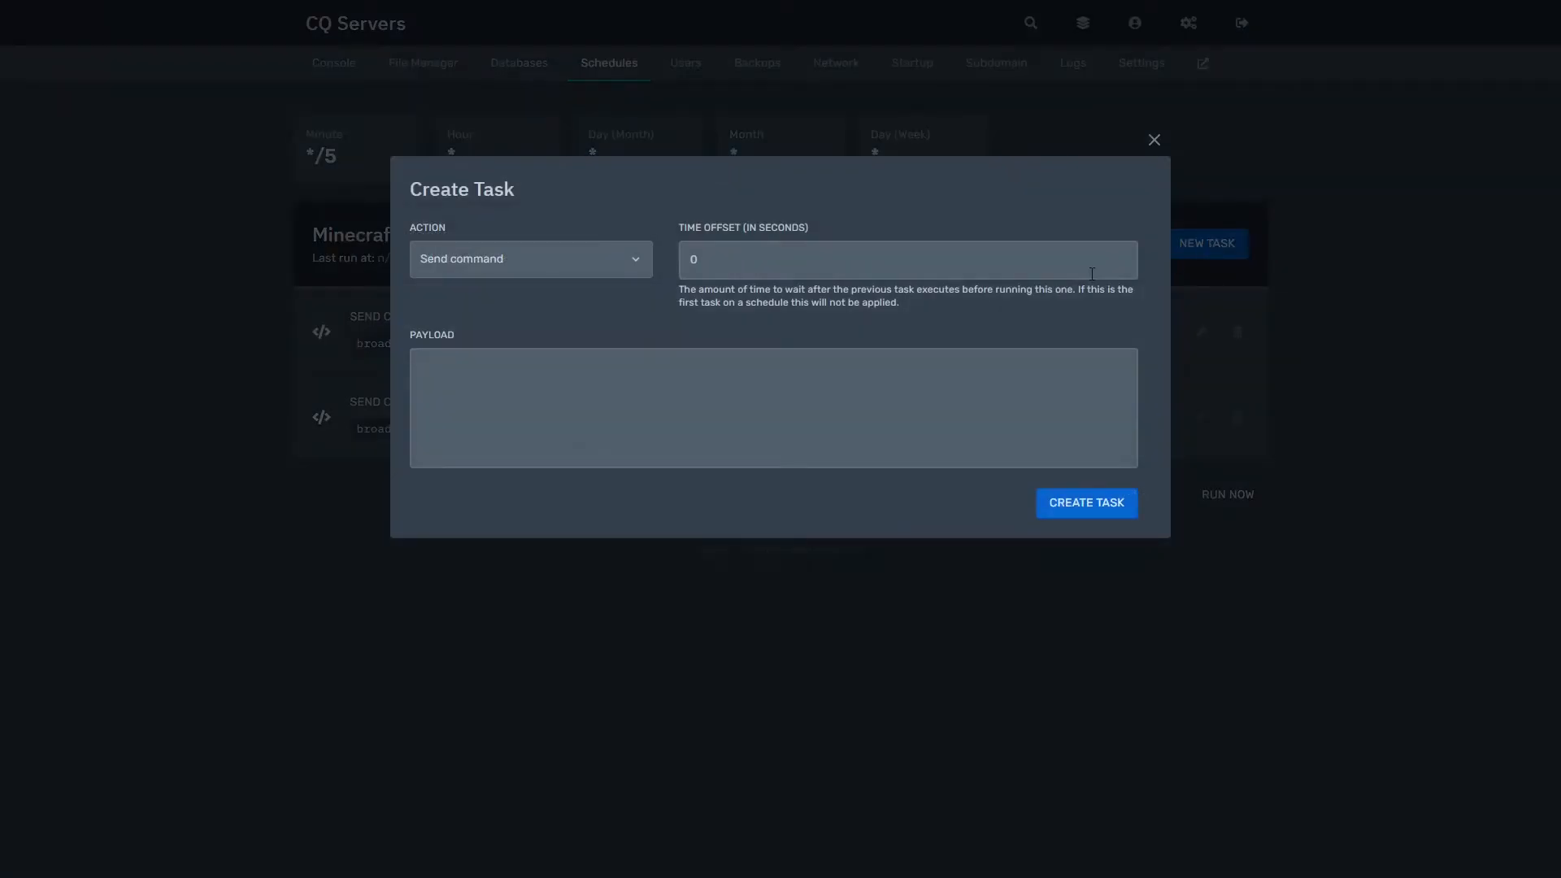
{"action": "left_click", "coordinate": [849, 273]}
{"action": "type", "text": "20"}
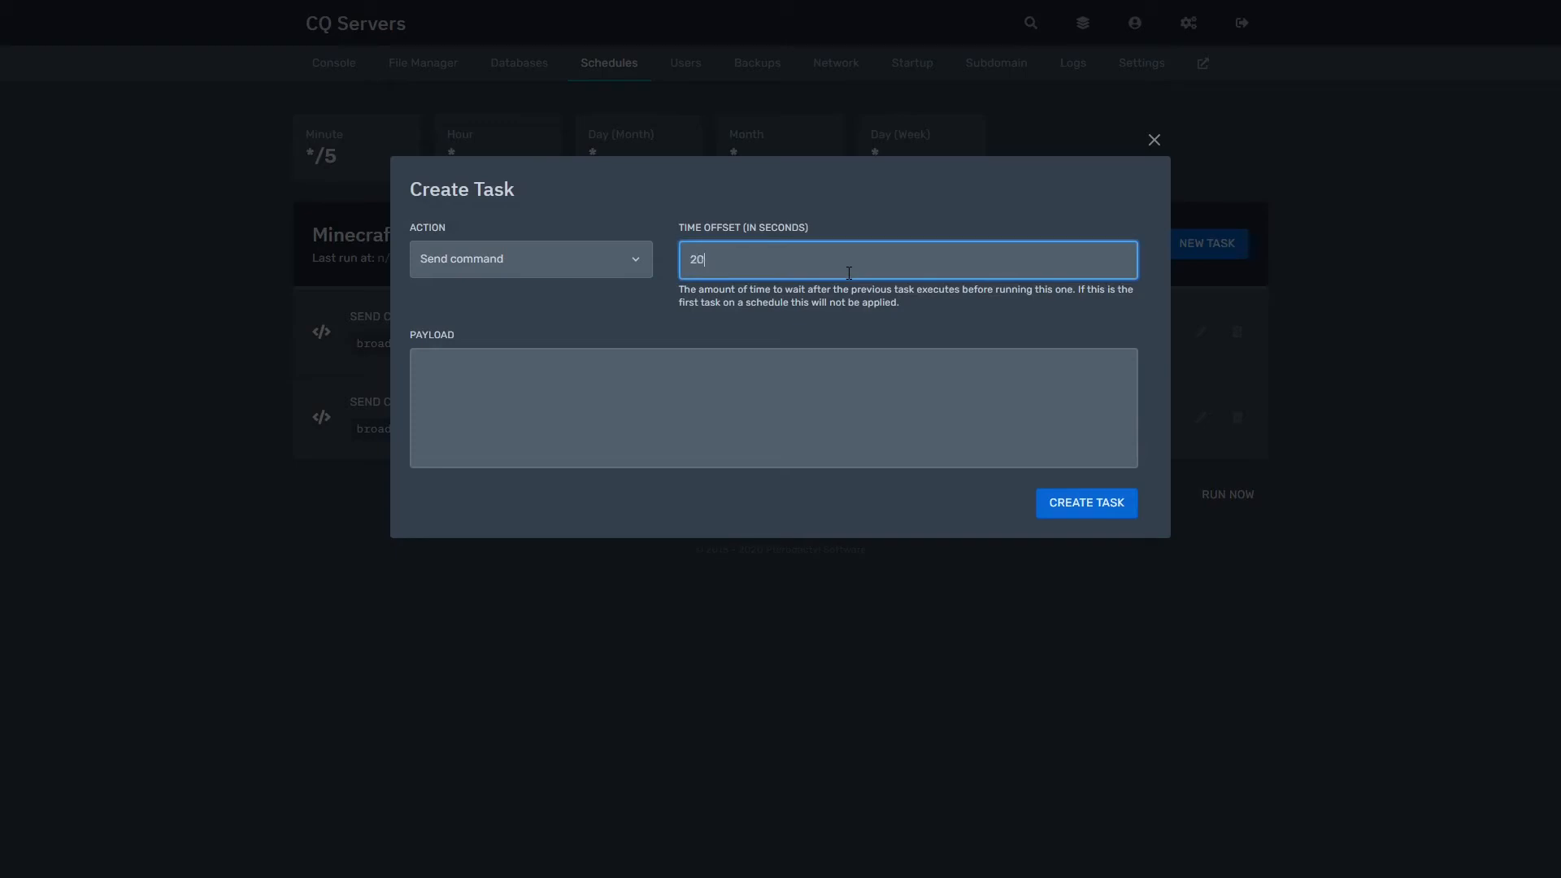
{"action": "left_click", "coordinate": [829, 376]}
Step: Make the third task a Send power action that restarts the server, and create it
{"action": "left_click", "coordinate": [638, 247]}
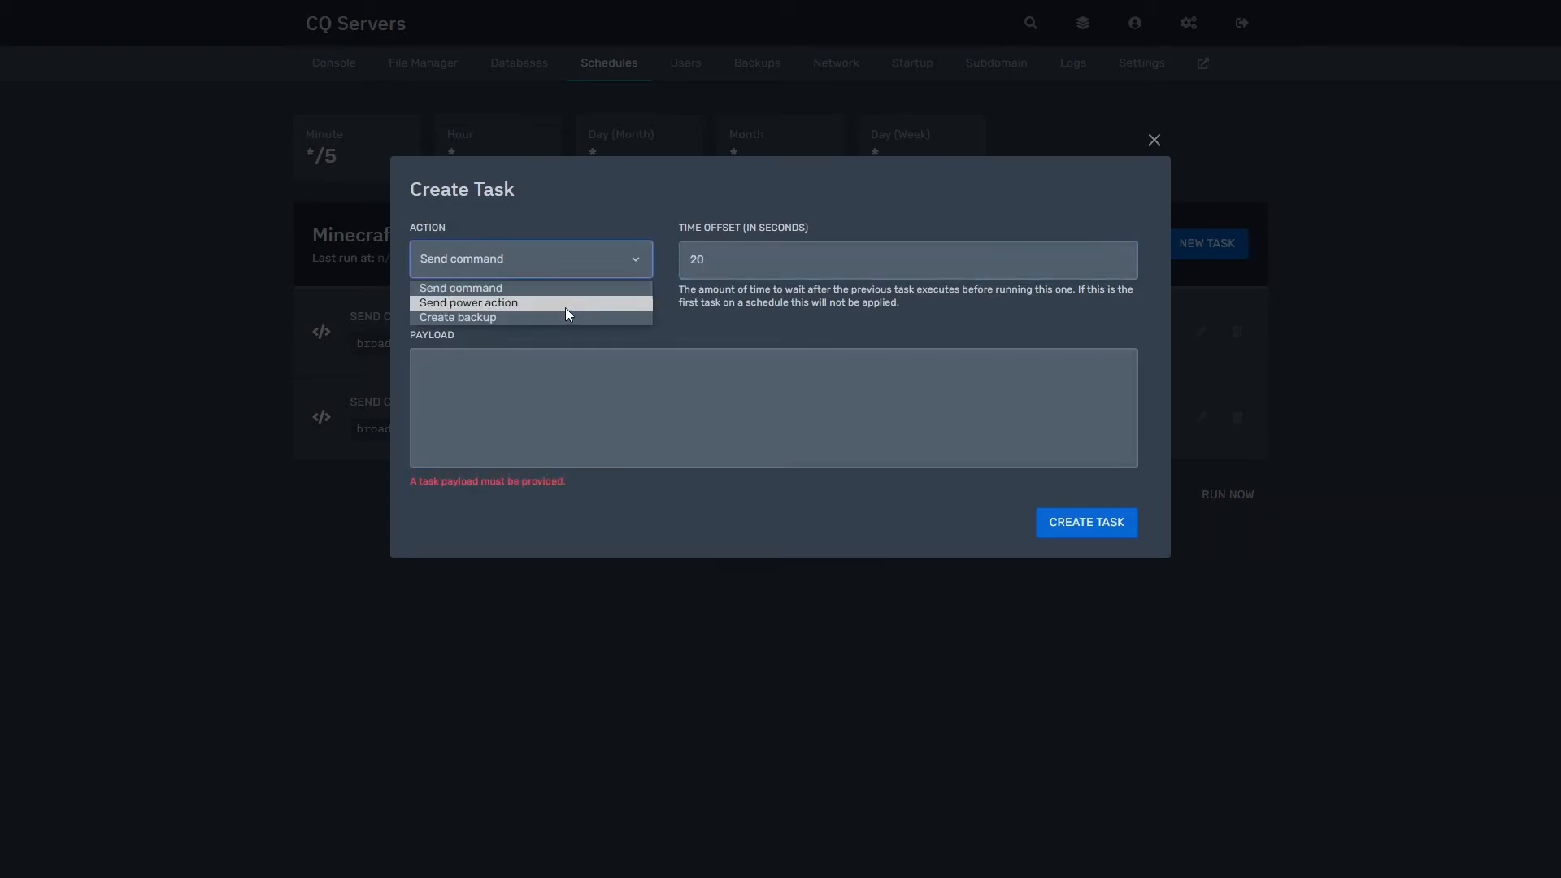
{"action": "left_click", "coordinate": [564, 307]}
{"action": "left_click", "coordinate": [650, 363]}
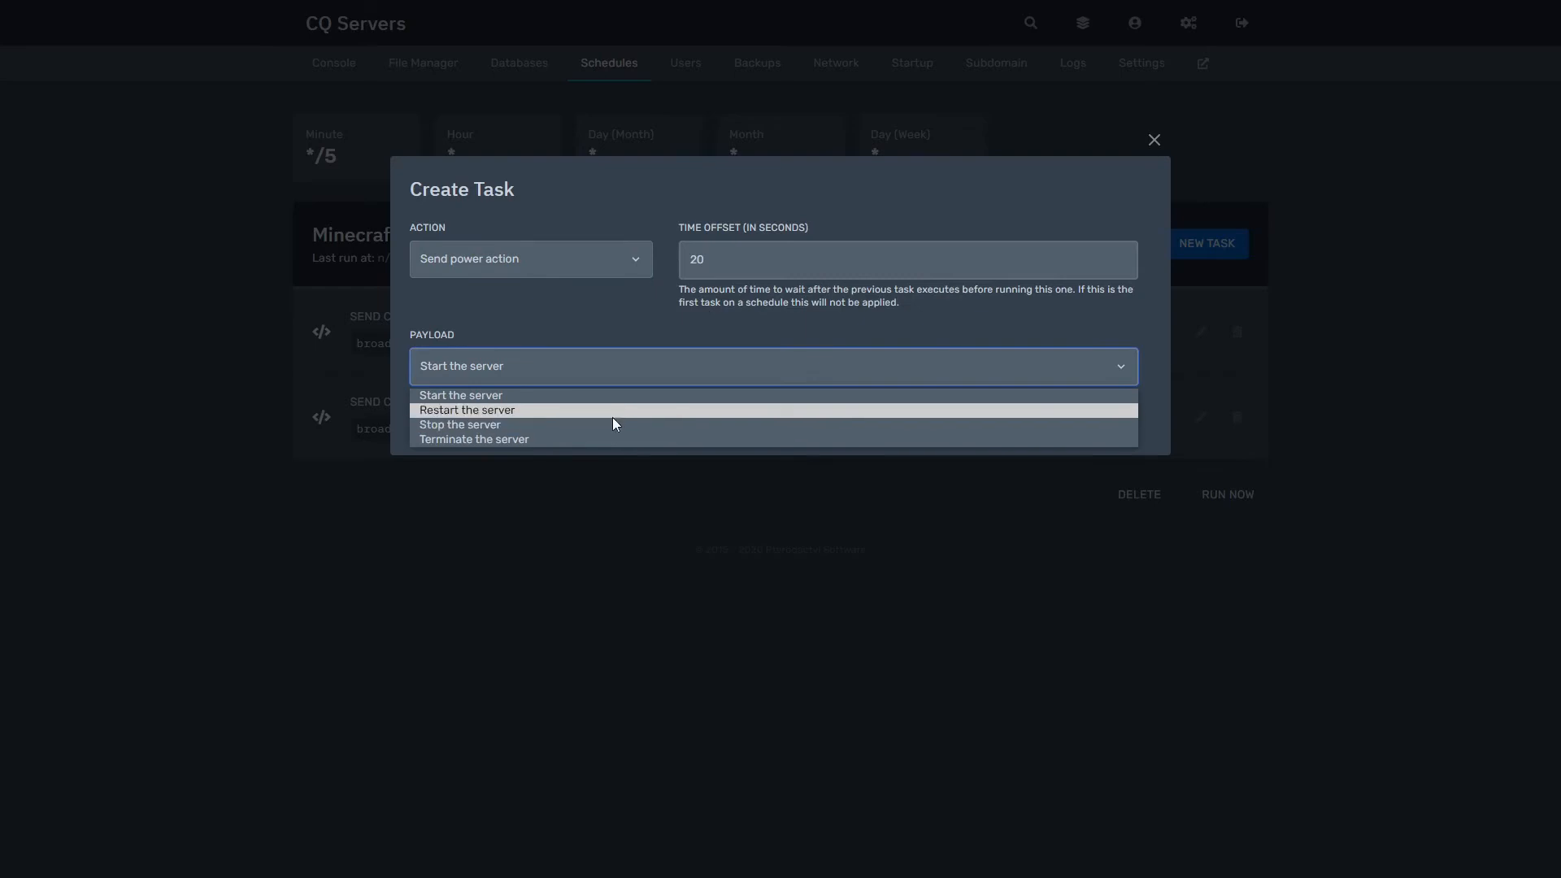
{"action": "left_click", "coordinate": [613, 411]}
{"action": "left_click", "coordinate": [1100, 421]}
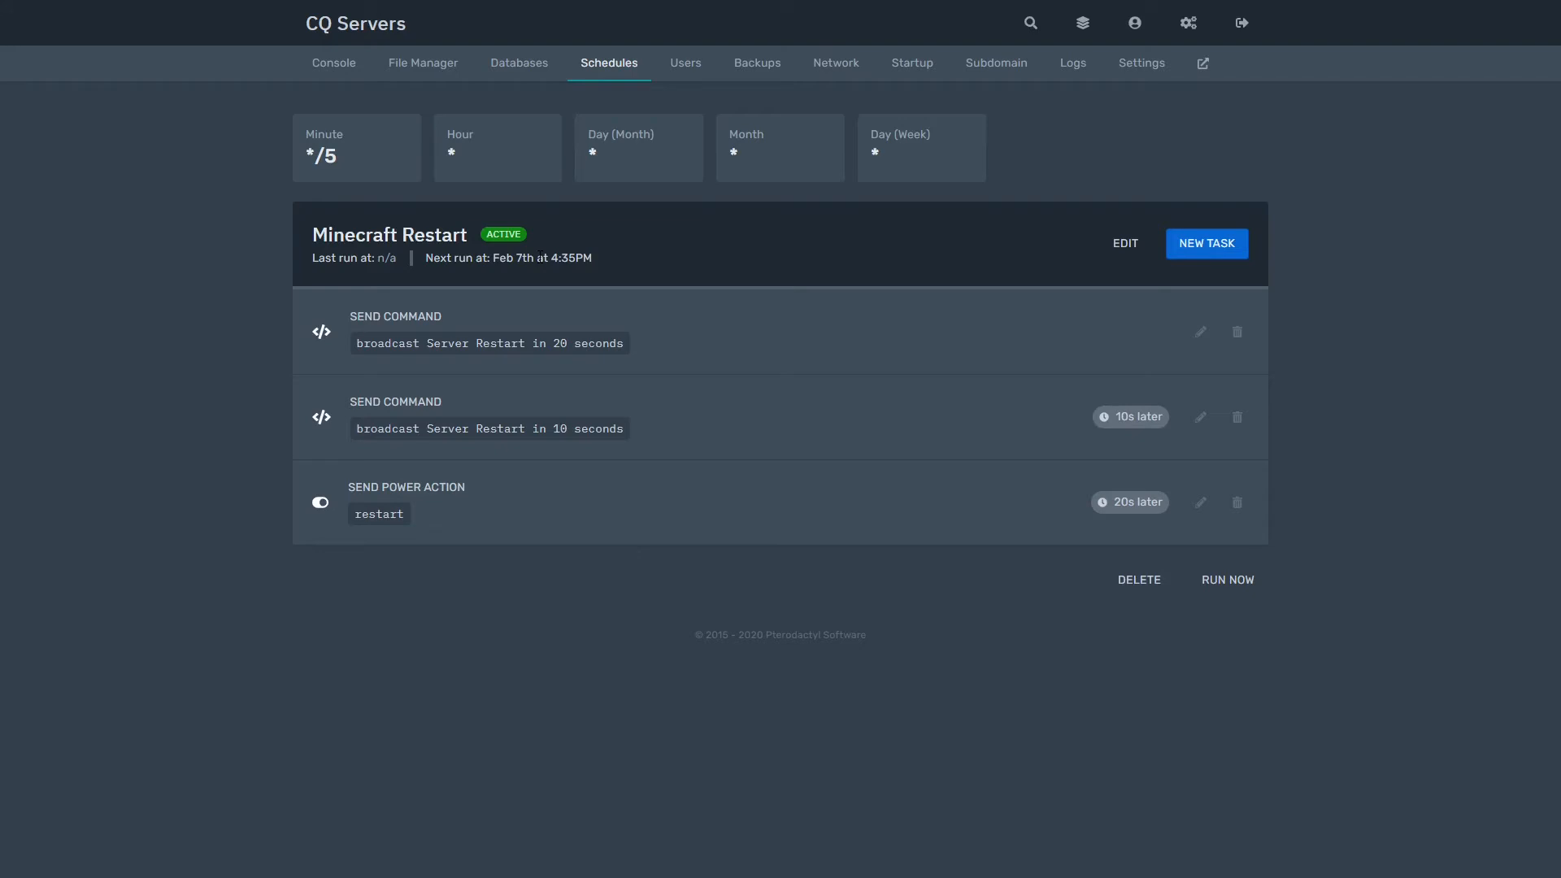
Step: Return to the console, then go to the Users page, which lists no subusers
{"action": "left_click", "coordinate": [330, 69]}
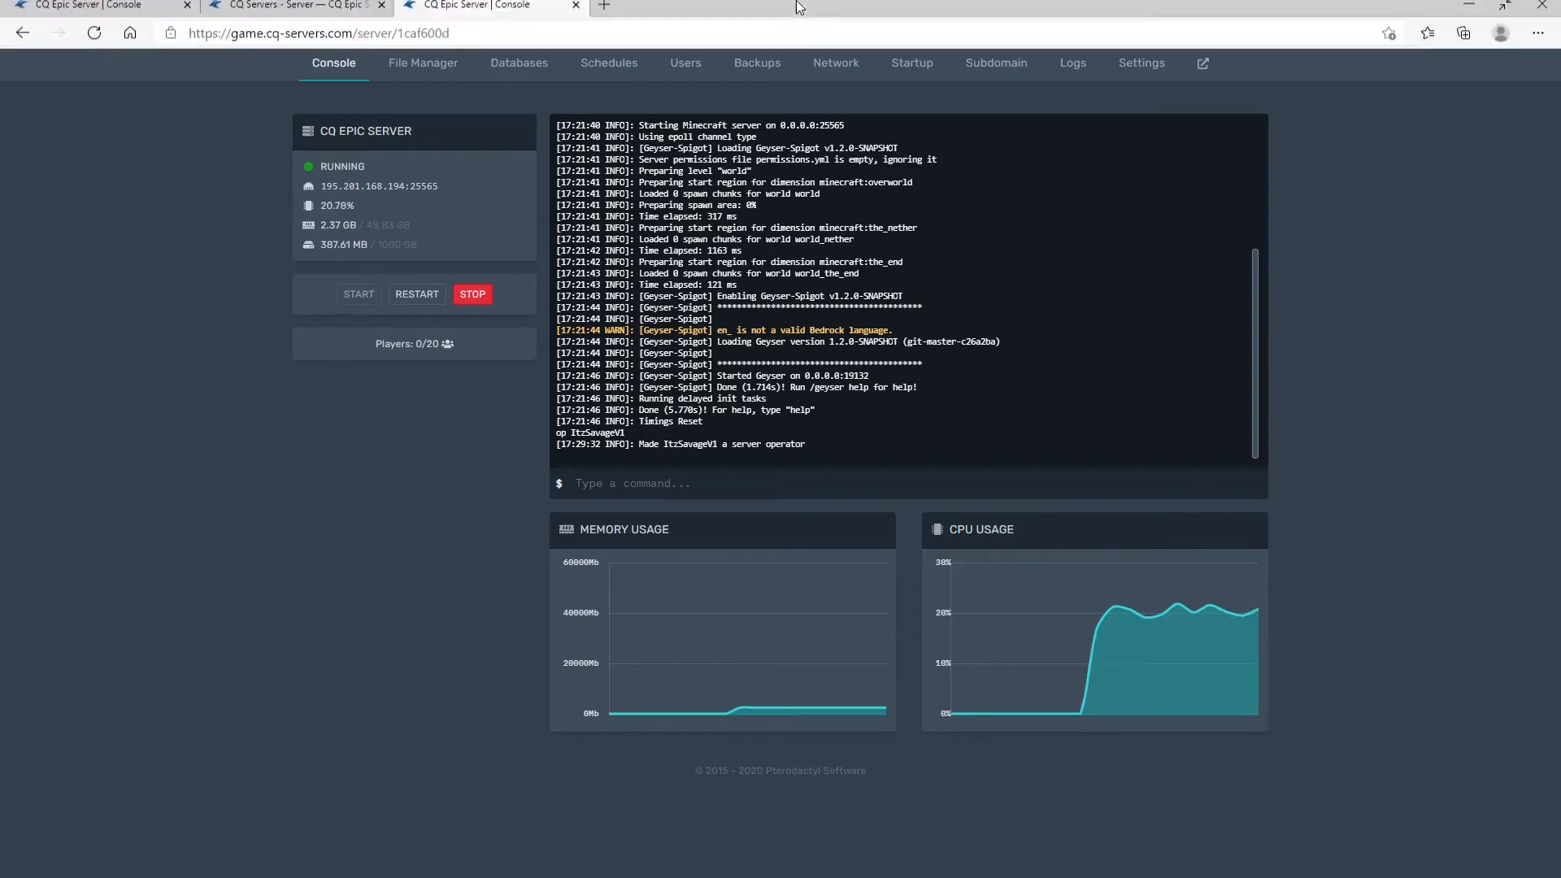
{"action": "left_click", "coordinate": [705, 68]}
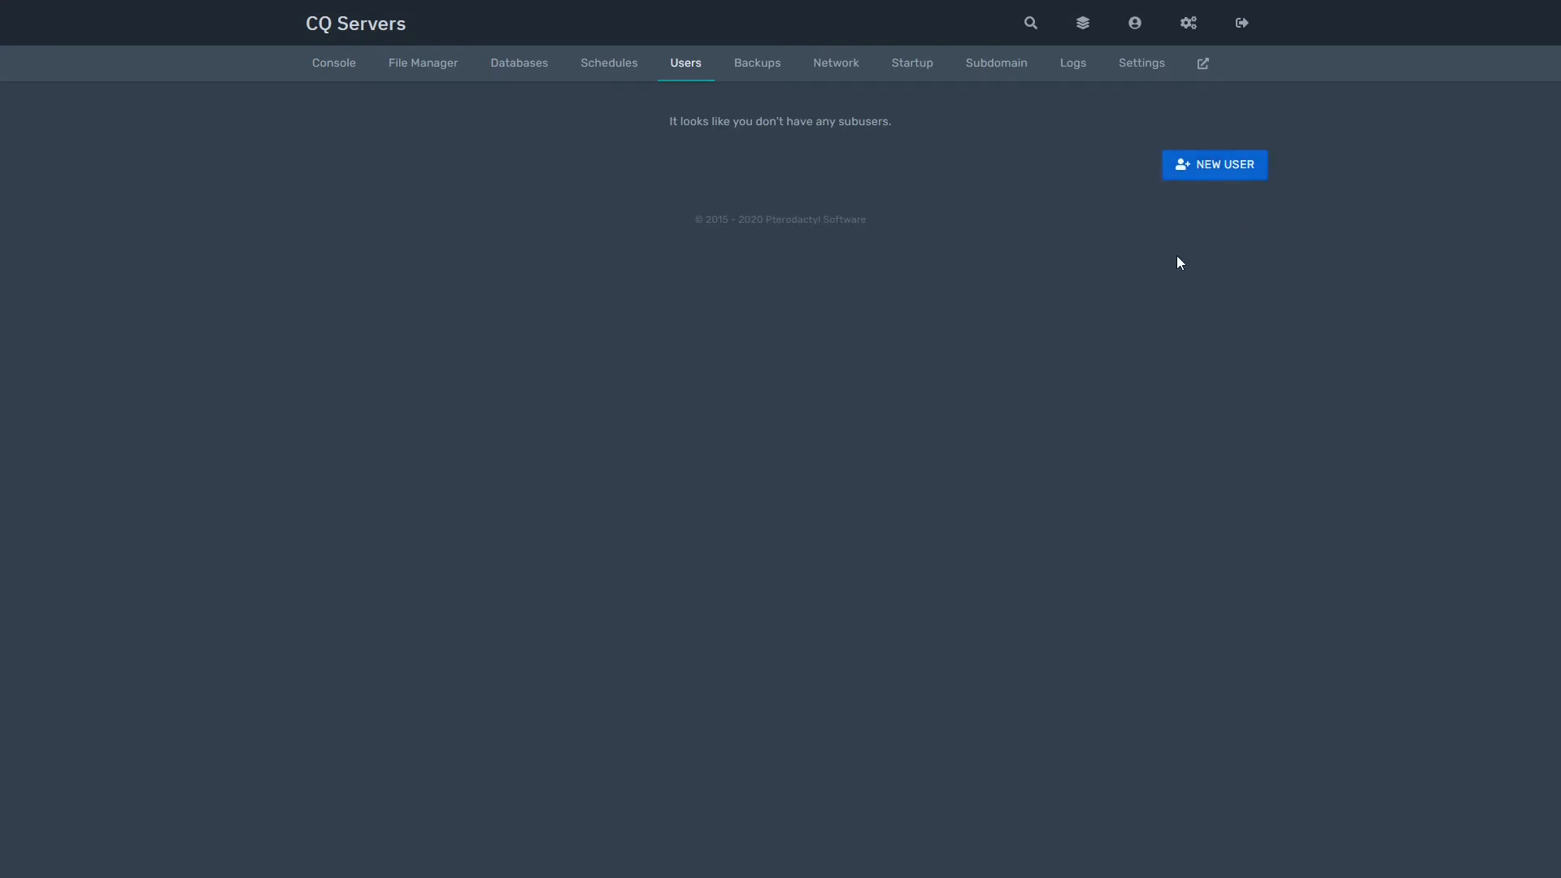
Step: Start a new subuser and fill in the invitee's e-mail from autofill
{"action": "left_click", "coordinate": [1229, 172]}
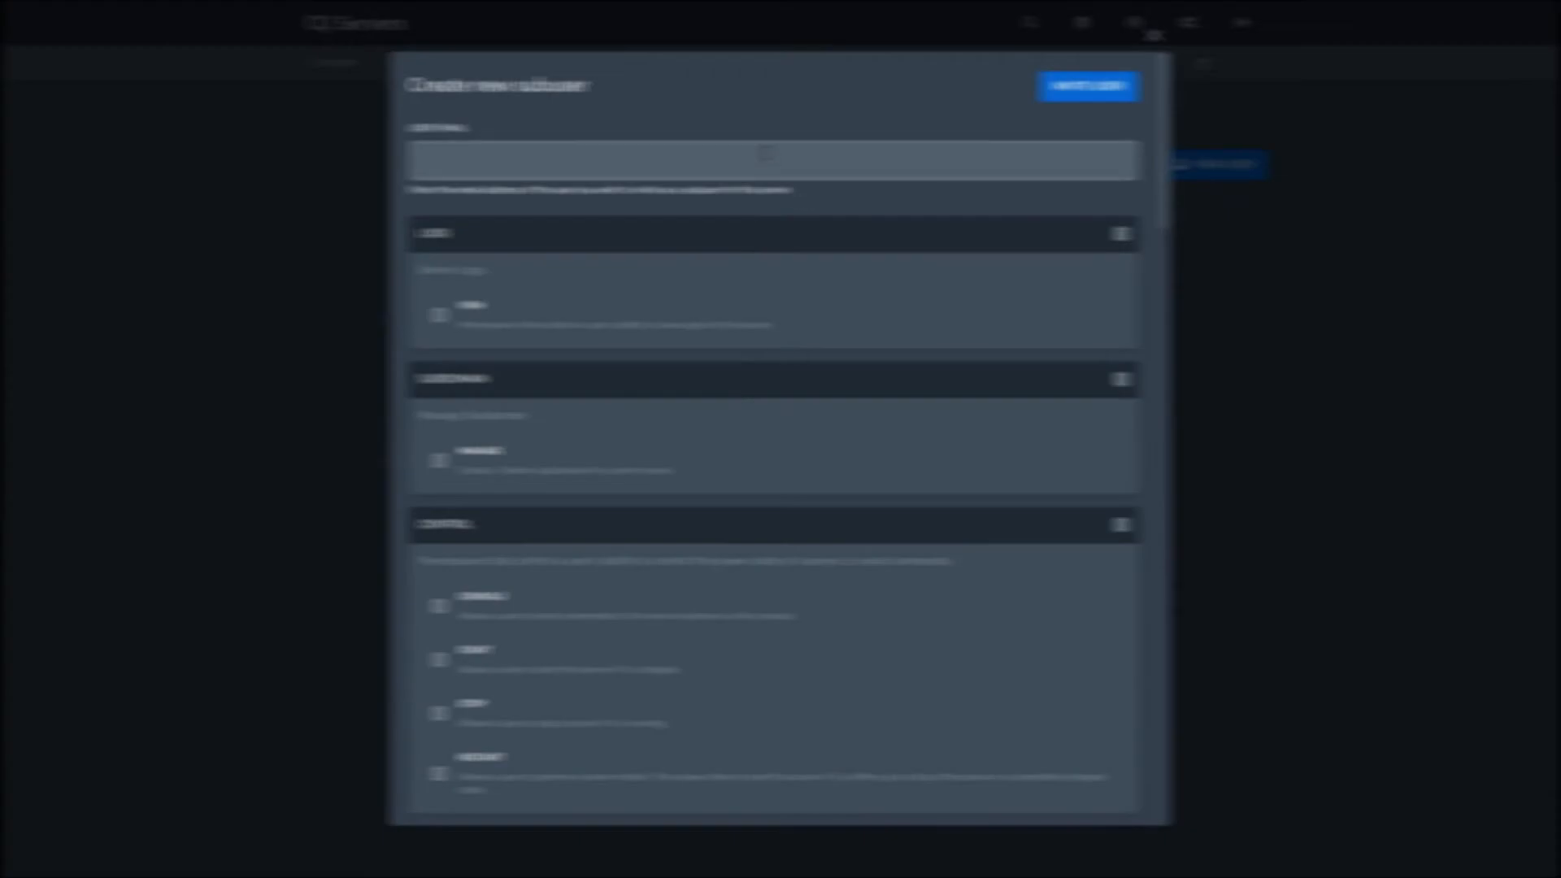
{"action": "left_click", "coordinate": [764, 153]}
{"action": "type", "text": "admin@"}
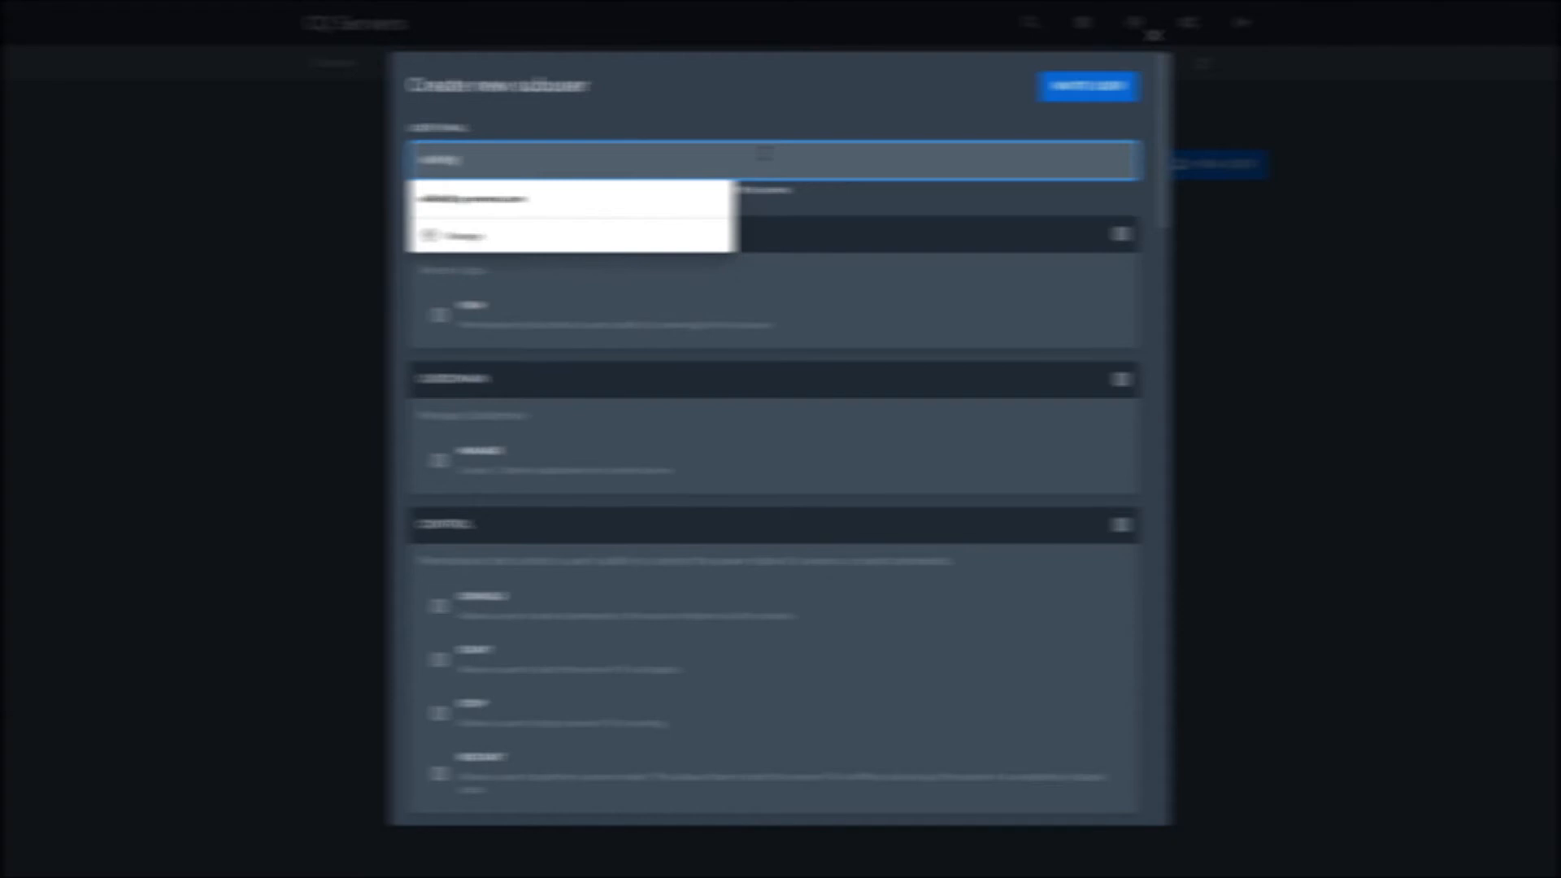
{"action": "left_click", "coordinate": [704, 191]}
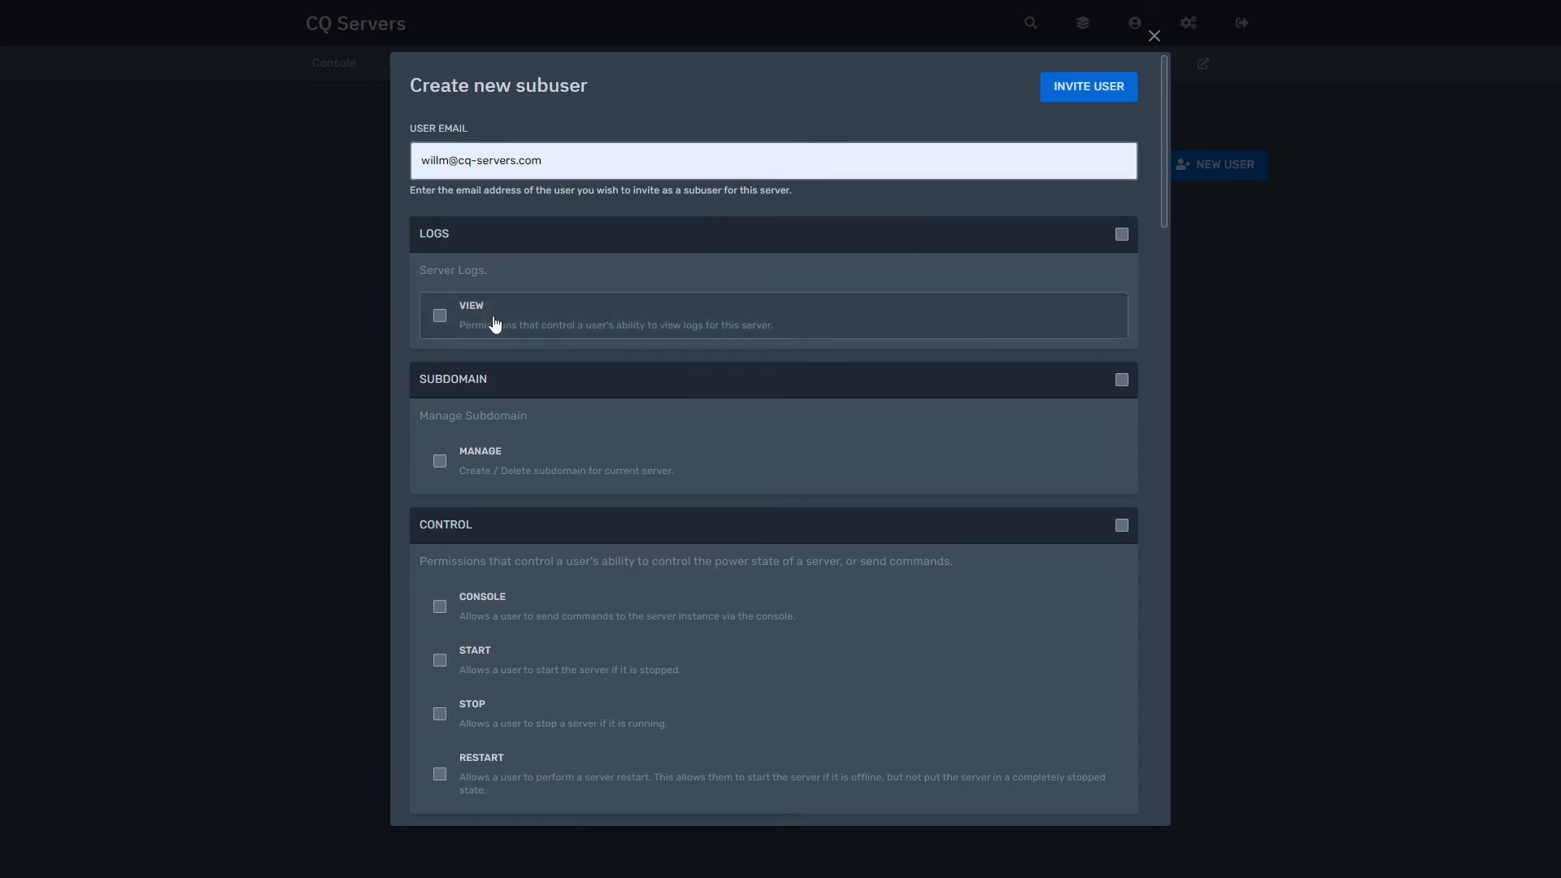
{"action": "scroll", "coordinate": [979, 307], "scroll_direction": "down", "scroll_amount": 2}
{"action": "scroll", "coordinate": [979, 306], "scroll_direction": "up", "scroll_amount": 2}
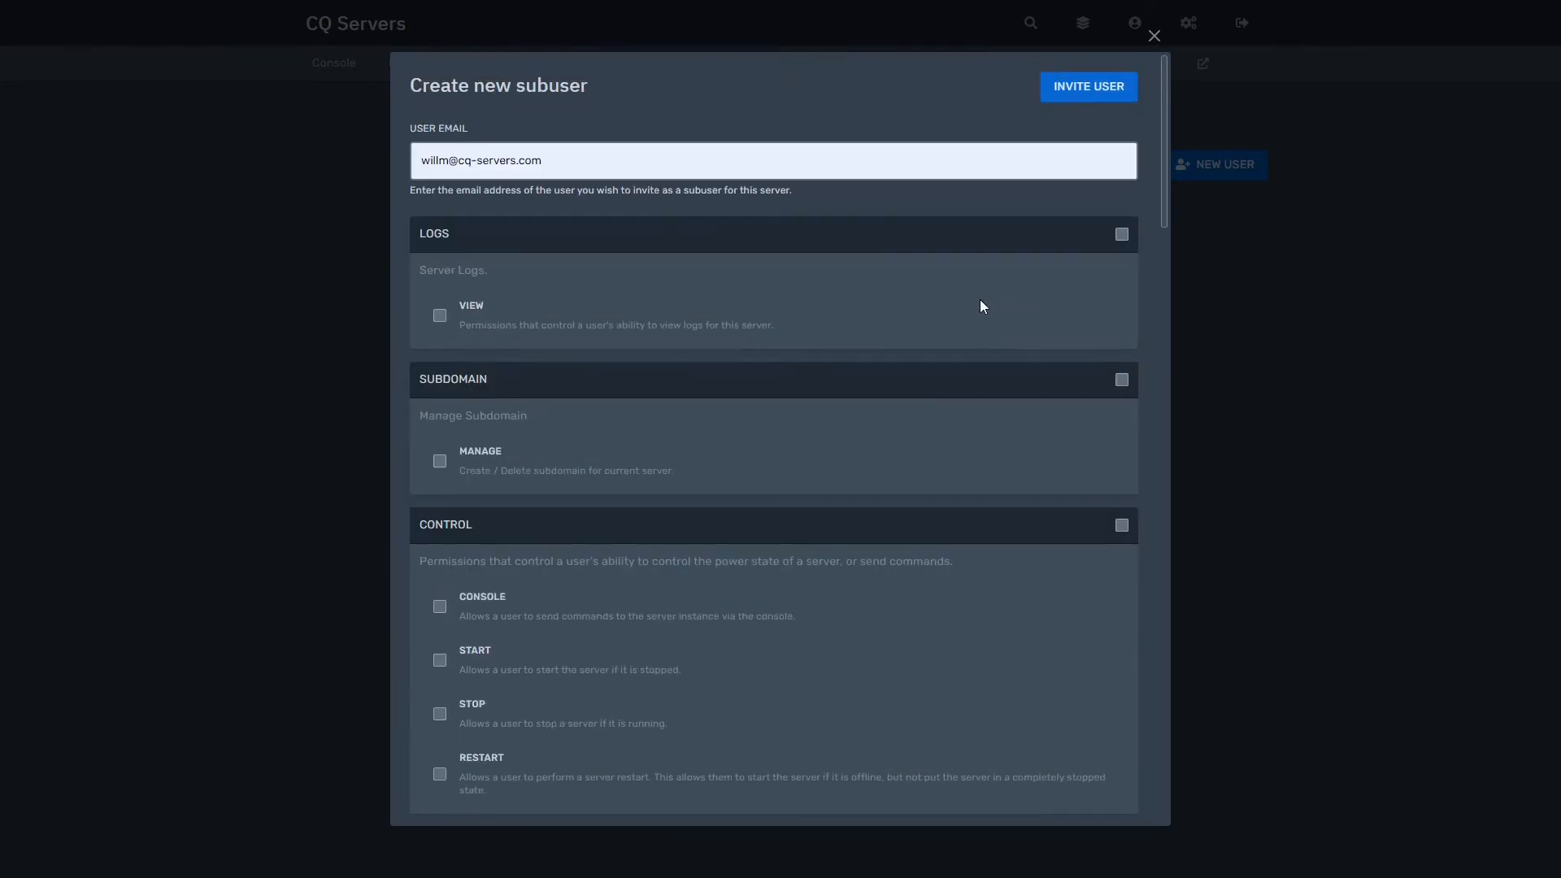
Step: Grant the subuser Logs View and Subdomain Manage permissions
{"action": "left_click", "coordinate": [1121, 235]}
{"action": "scroll", "coordinate": [1100, 412], "scroll_direction": "down", "scroll_amount": 2}
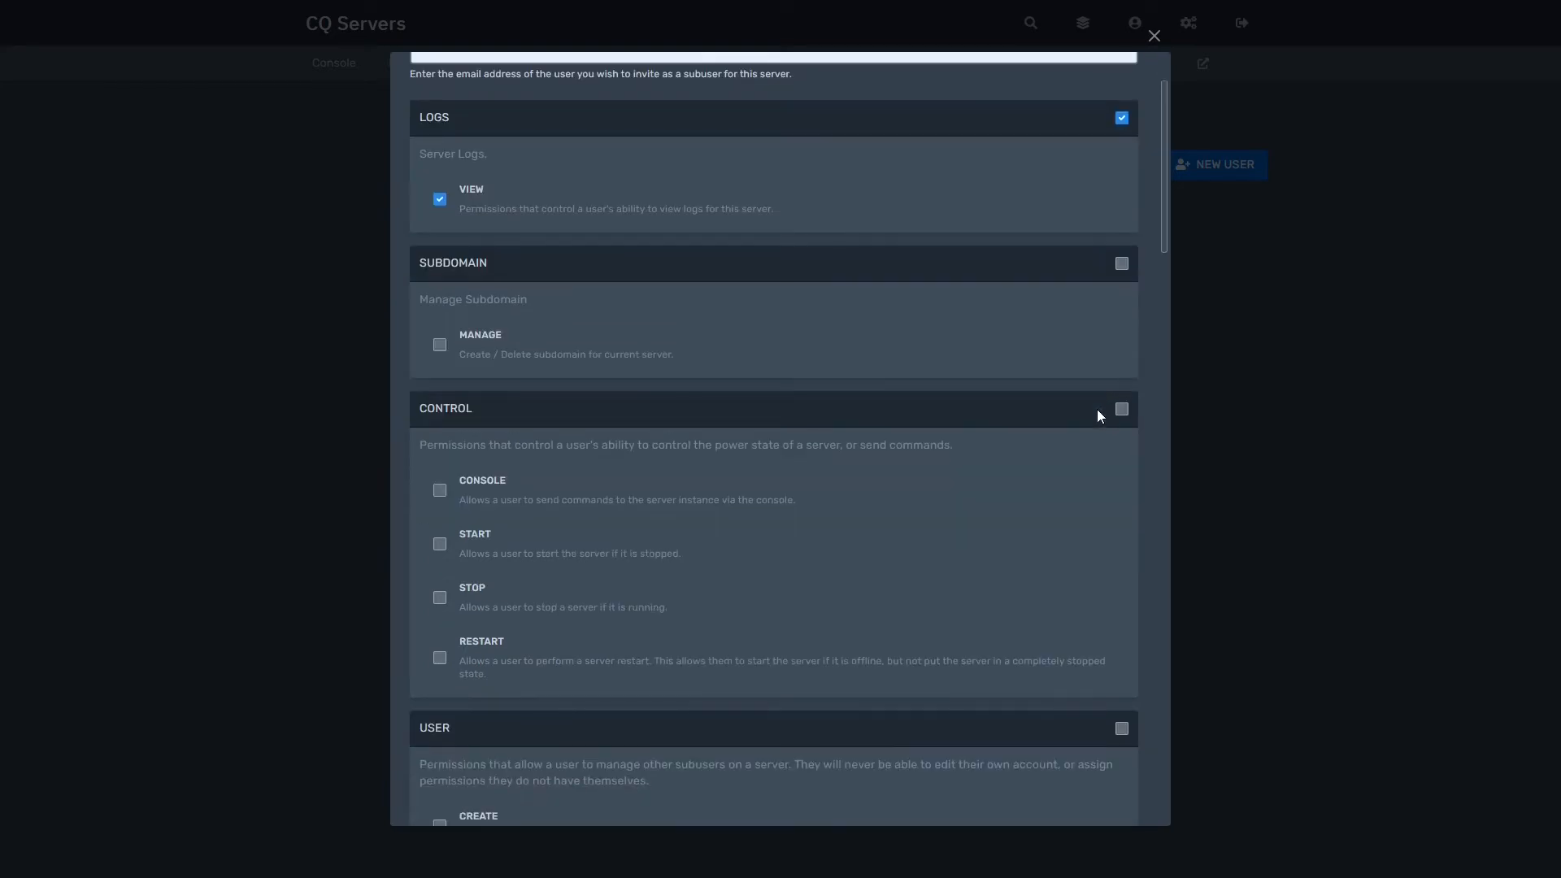
{"action": "left_click", "coordinate": [1121, 264]}
{"action": "scroll", "coordinate": [836, 428], "scroll_direction": "down", "scroll_amount": 10}
{"action": "scroll", "coordinate": [836, 428], "scroll_direction": "up", "scroll_amount": 8}
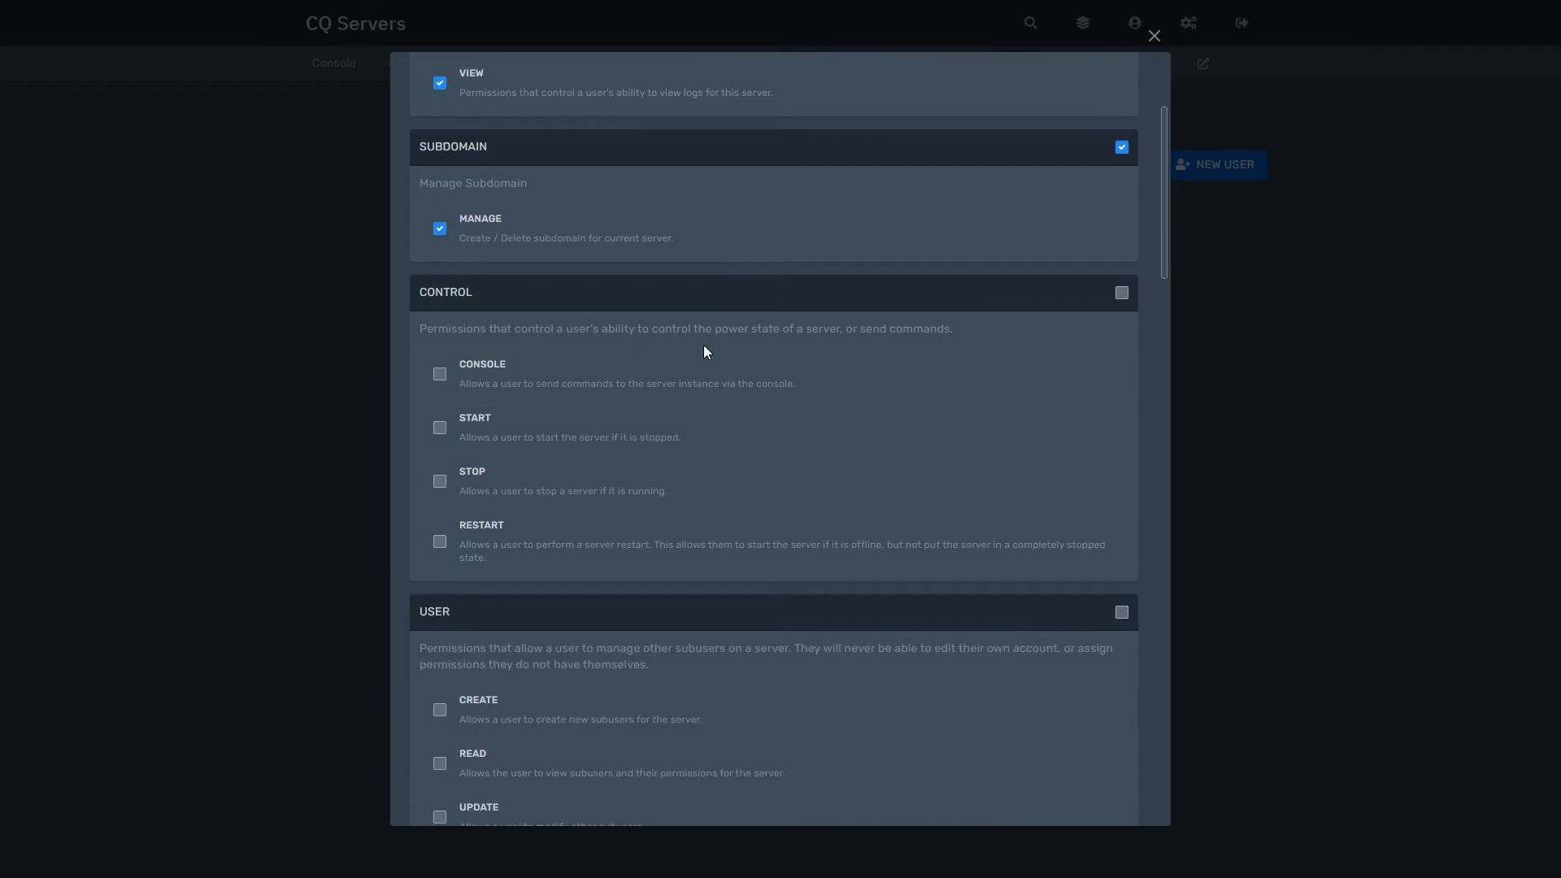
Step: Grant the Console, Start, Stop and Restart power-control permissions
{"action": "left_click", "coordinate": [1122, 294]}
{"action": "left_click", "coordinate": [1123, 296]}
{"action": "left_click", "coordinate": [440, 374]}
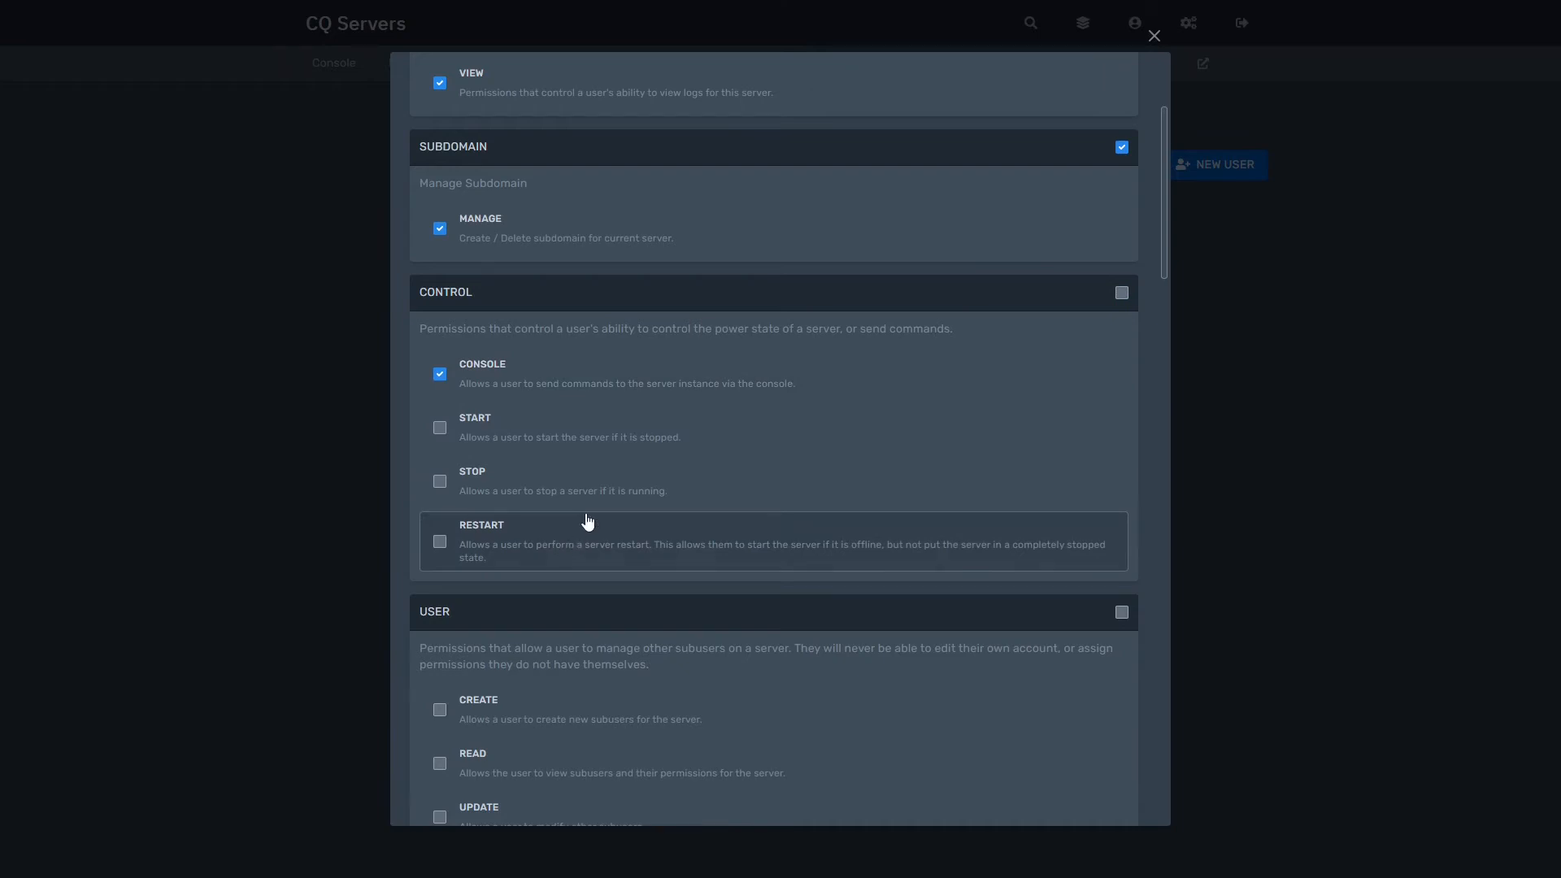
{"action": "left_click", "coordinate": [569, 380]}
{"action": "left_click", "coordinate": [566, 421]}
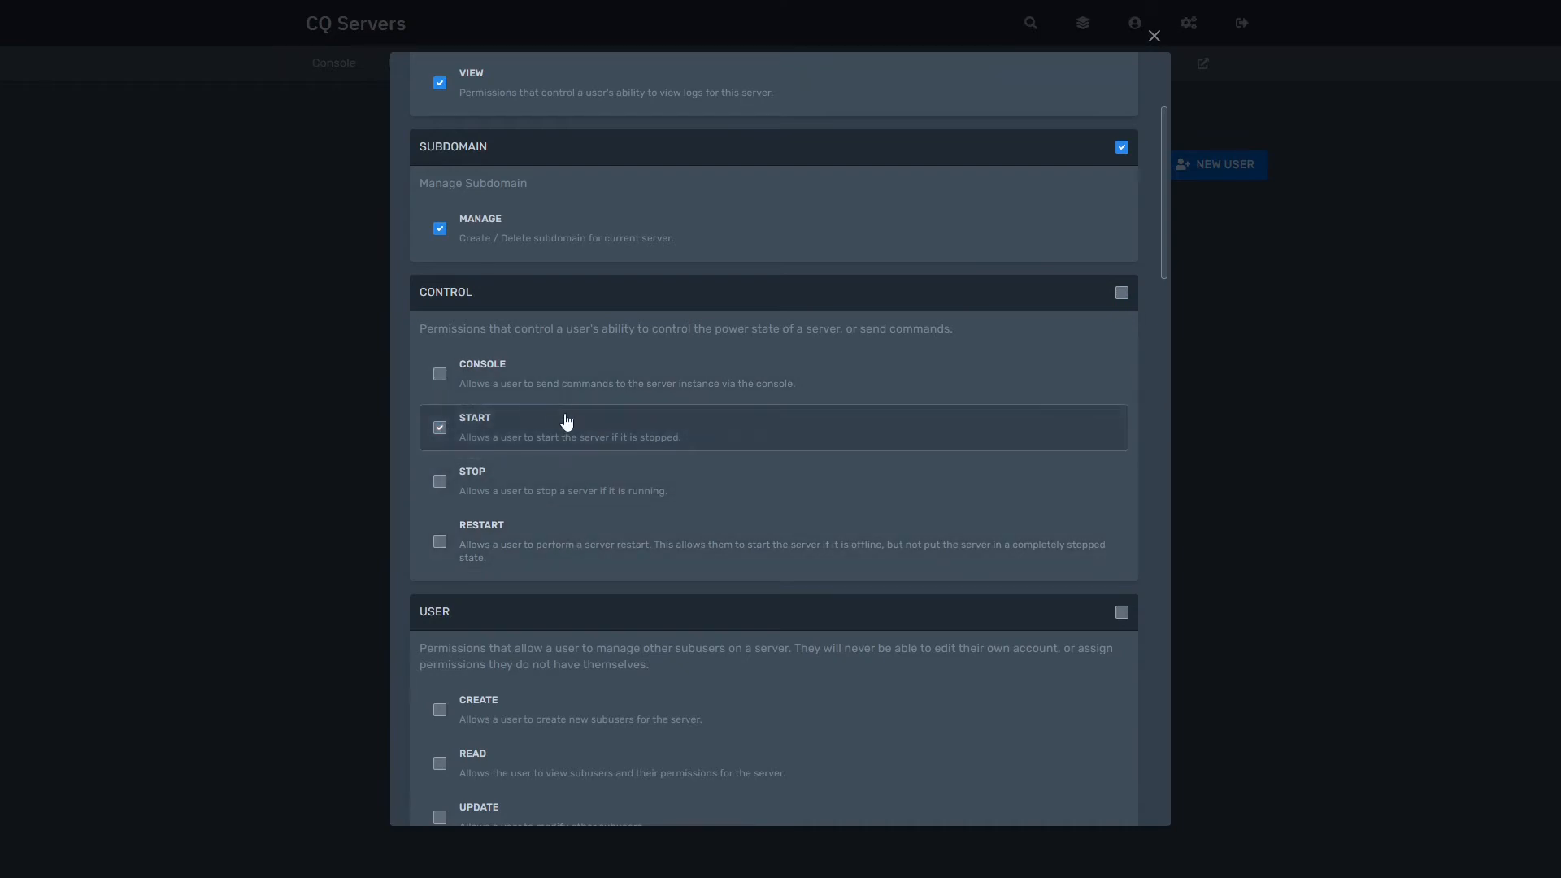
{"action": "left_click", "coordinate": [570, 483]}
{"action": "left_click", "coordinate": [595, 545]}
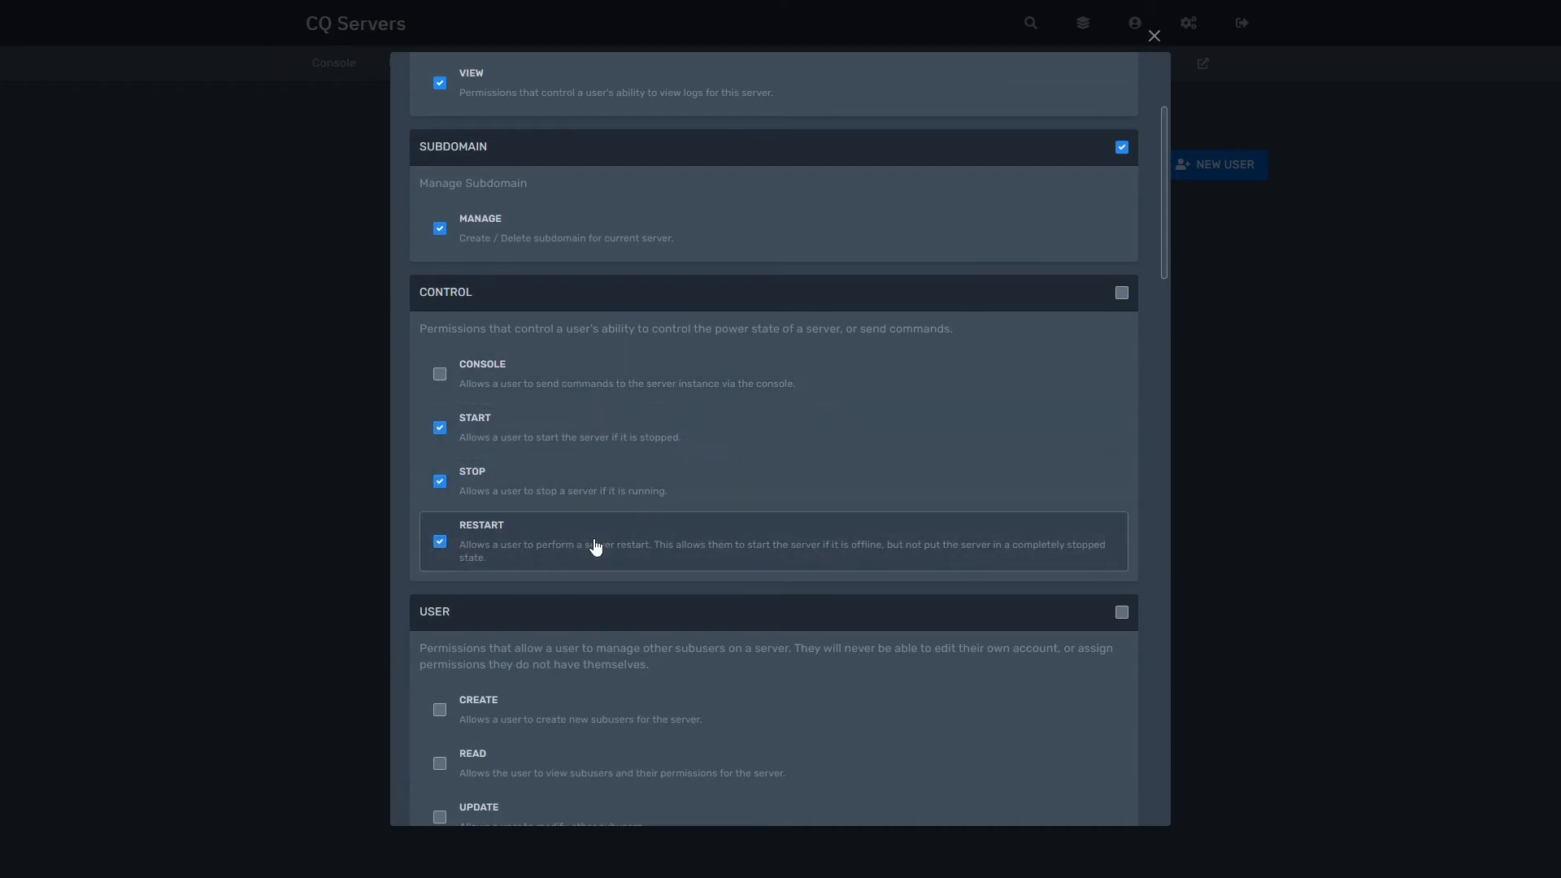
{"action": "left_click", "coordinate": [706, 393]}
{"action": "scroll", "coordinate": [711, 432], "scroll_direction": "down", "scroll_amount": 5}
{"action": "scroll", "coordinate": [713, 430], "scroll_direction": "up", "scroll_amount": 3}
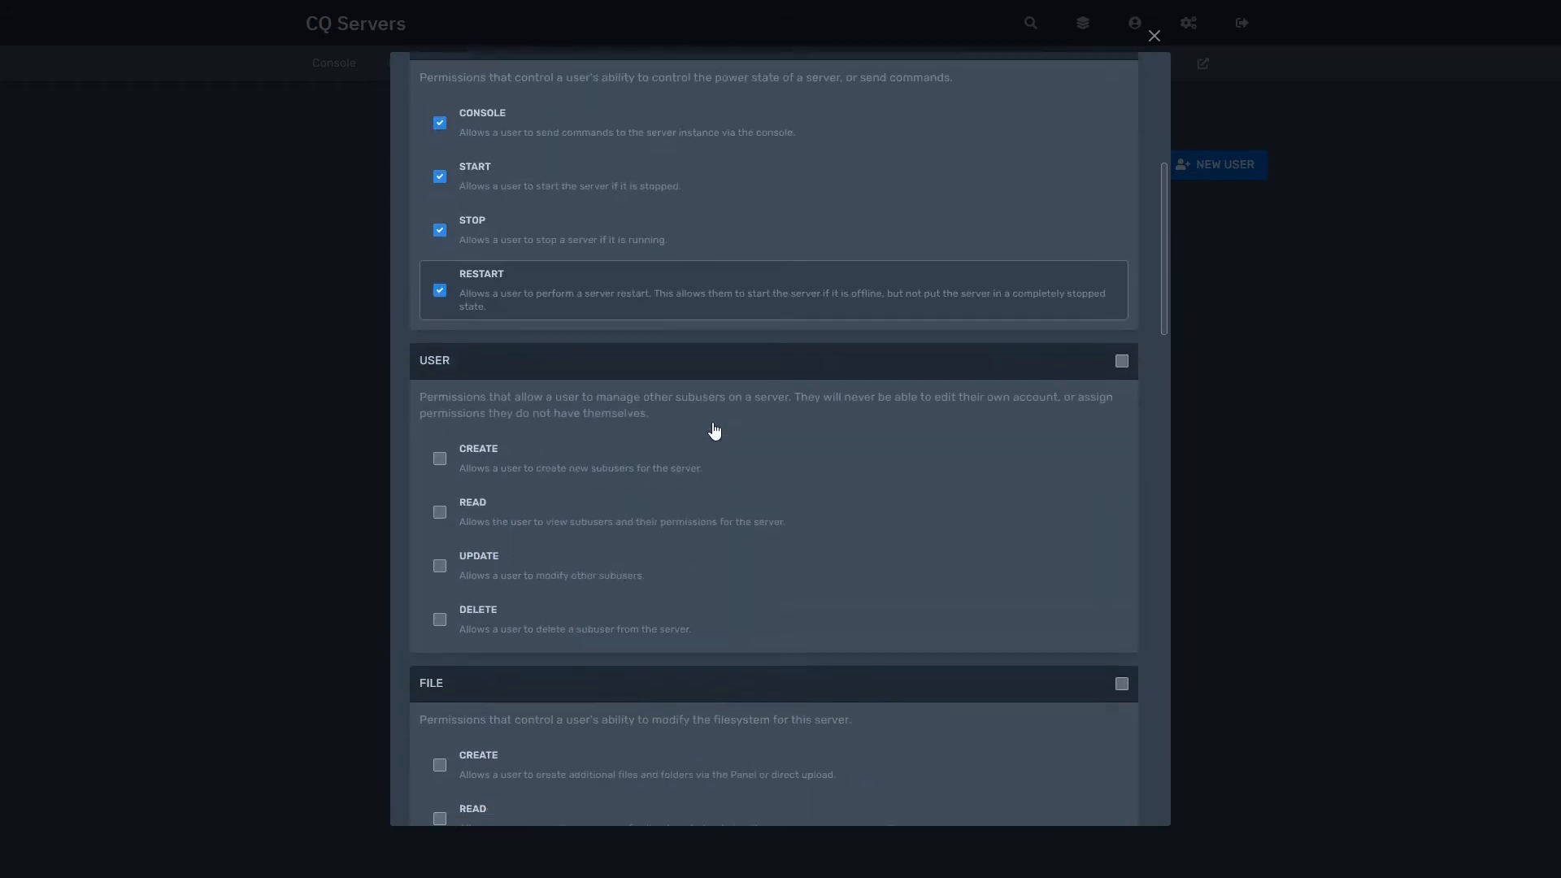
{"action": "scroll", "coordinate": [715, 431], "scroll_direction": "down", "scroll_amount": 1}
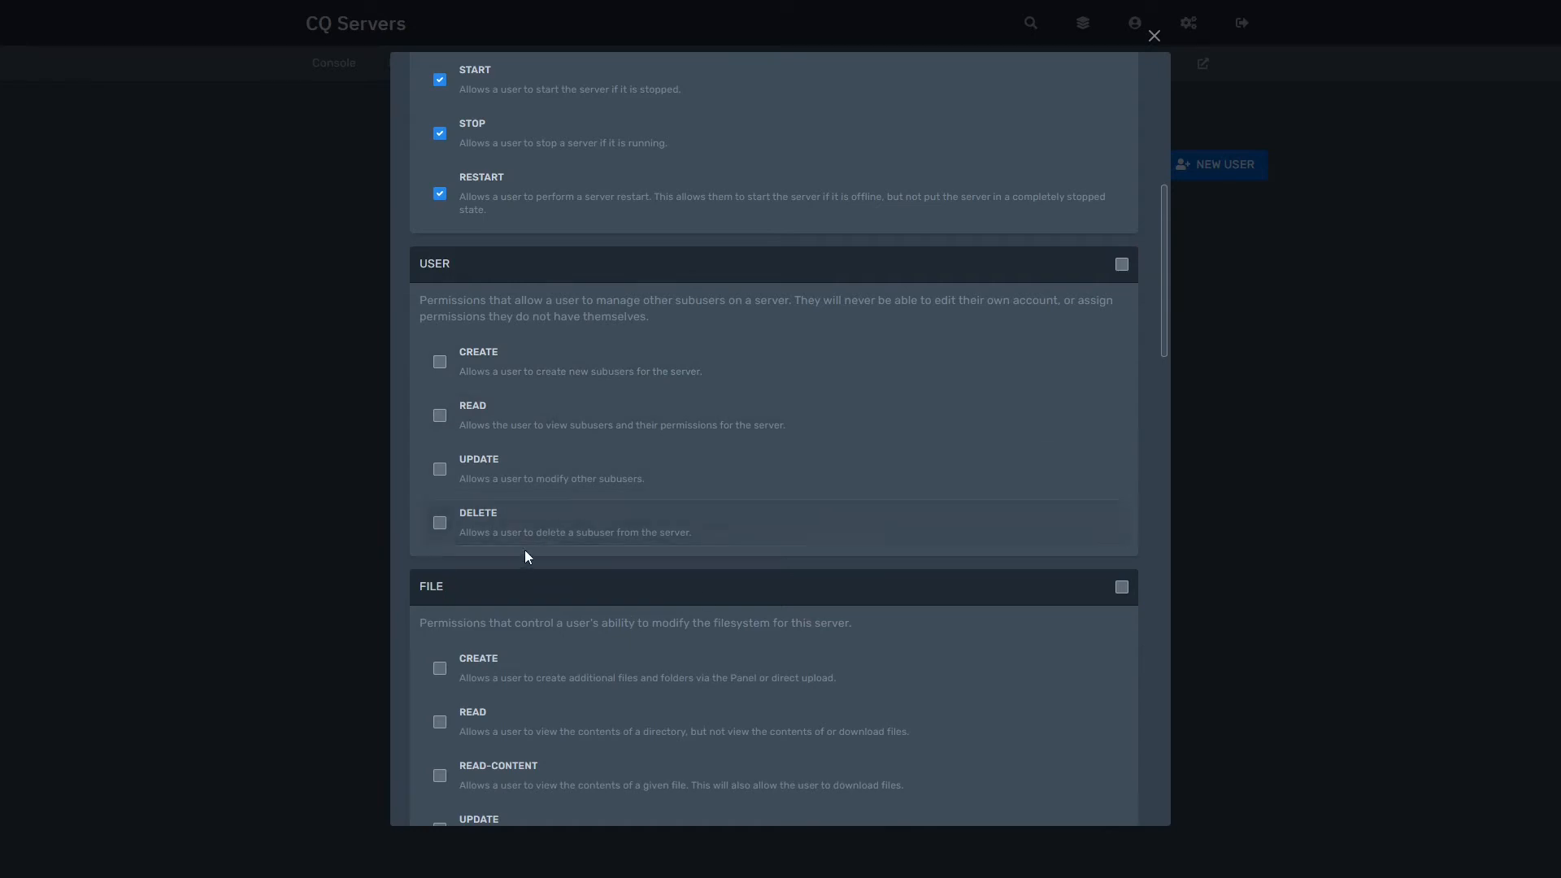
{"action": "scroll", "coordinate": [547, 526], "scroll_direction": "down", "scroll_amount": 5}
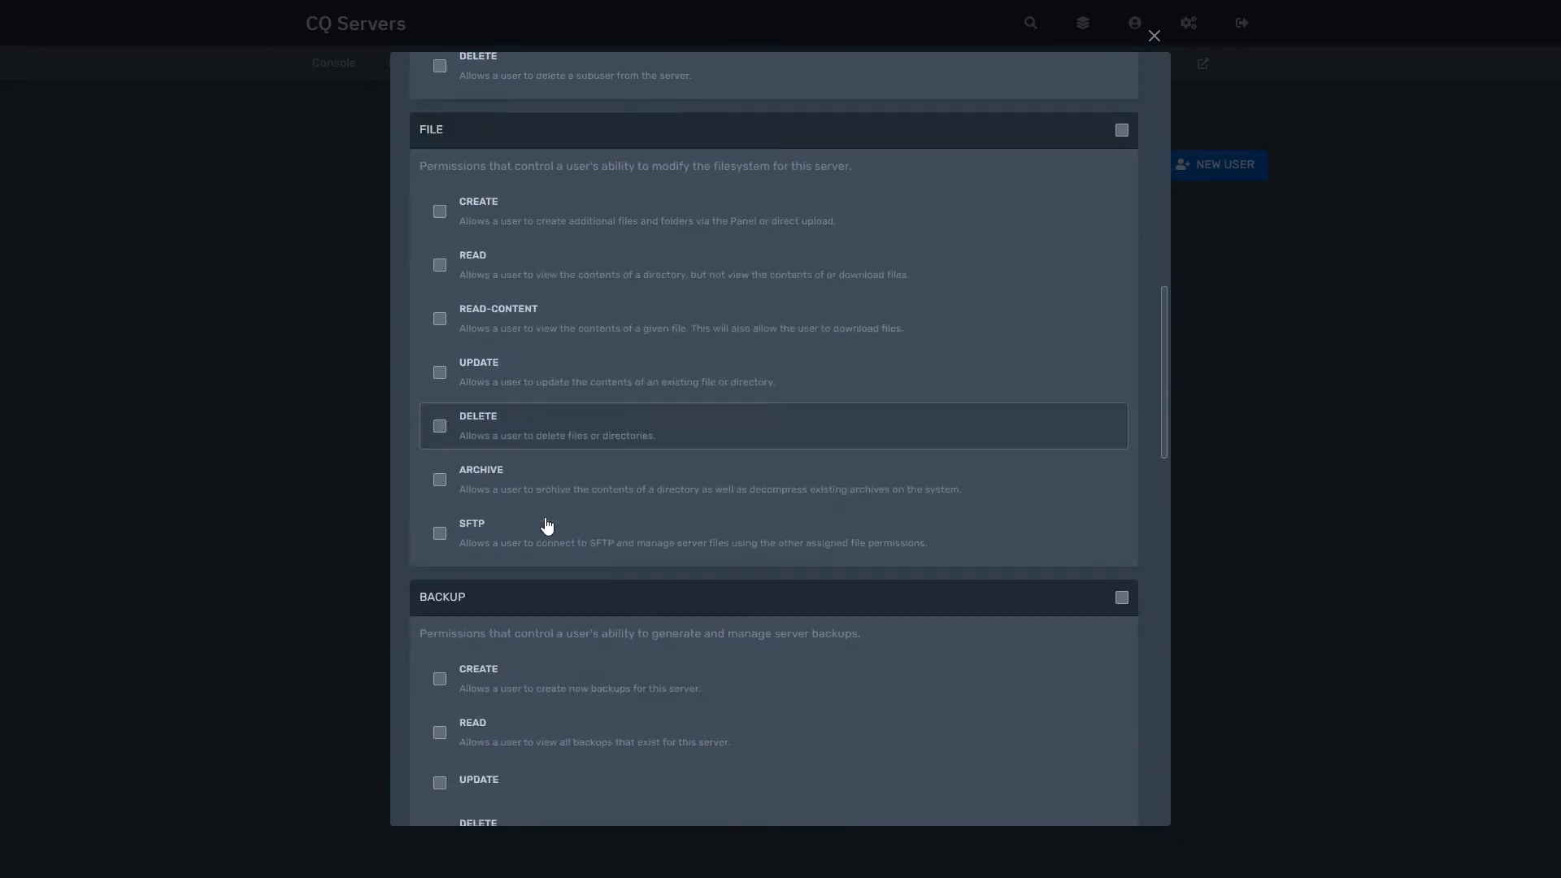
{"action": "scroll", "coordinate": [569, 496], "scroll_direction": "up", "scroll_amount": 6}
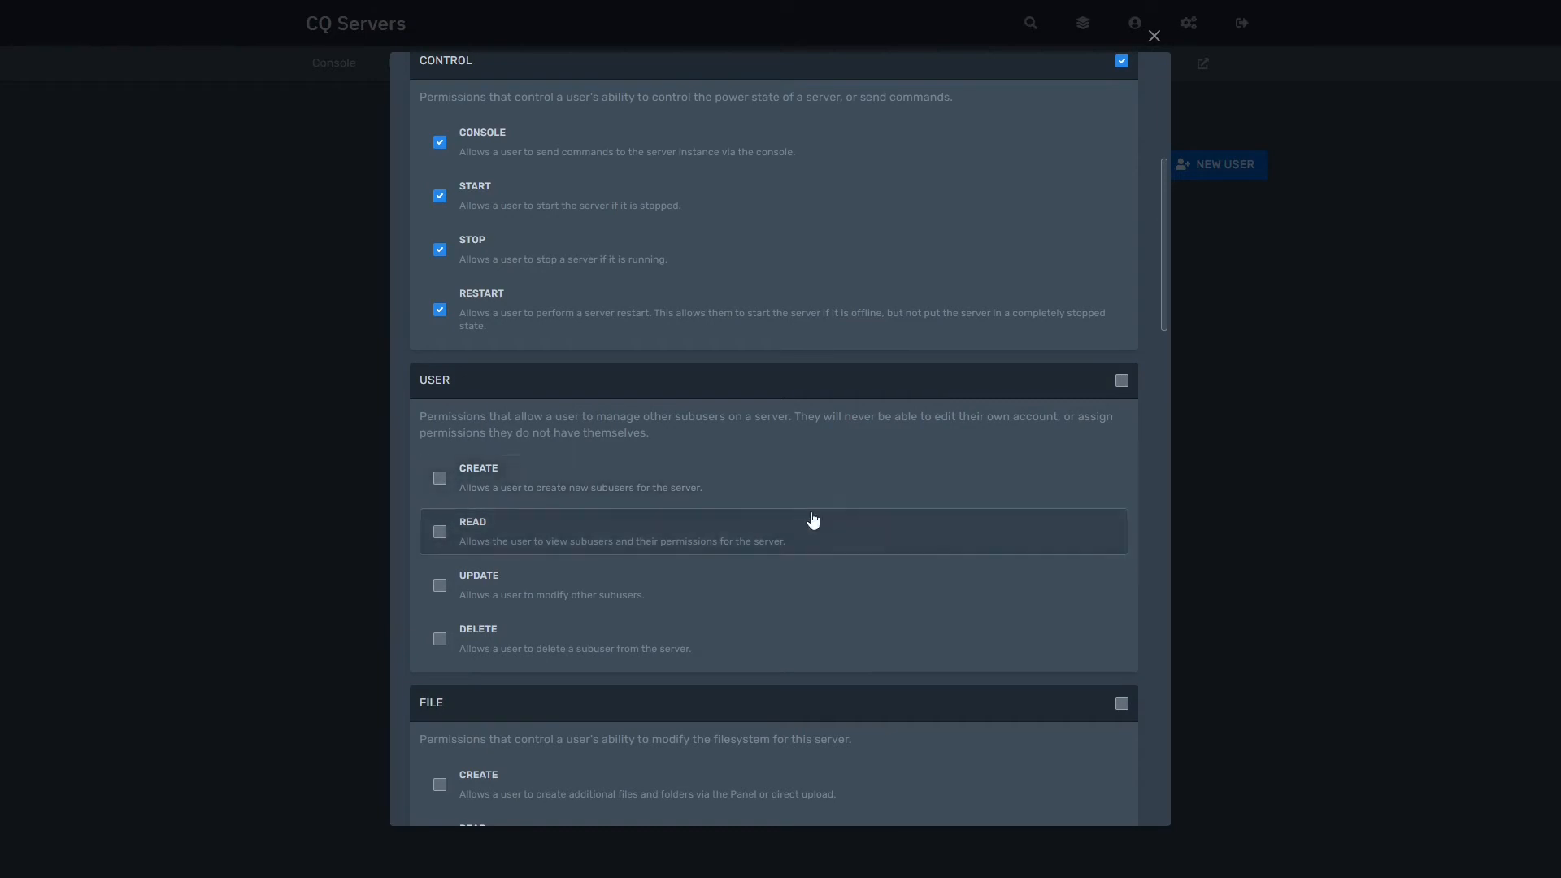
{"action": "scroll", "coordinate": [705, 572], "scroll_direction": "down", "scroll_amount": 4}
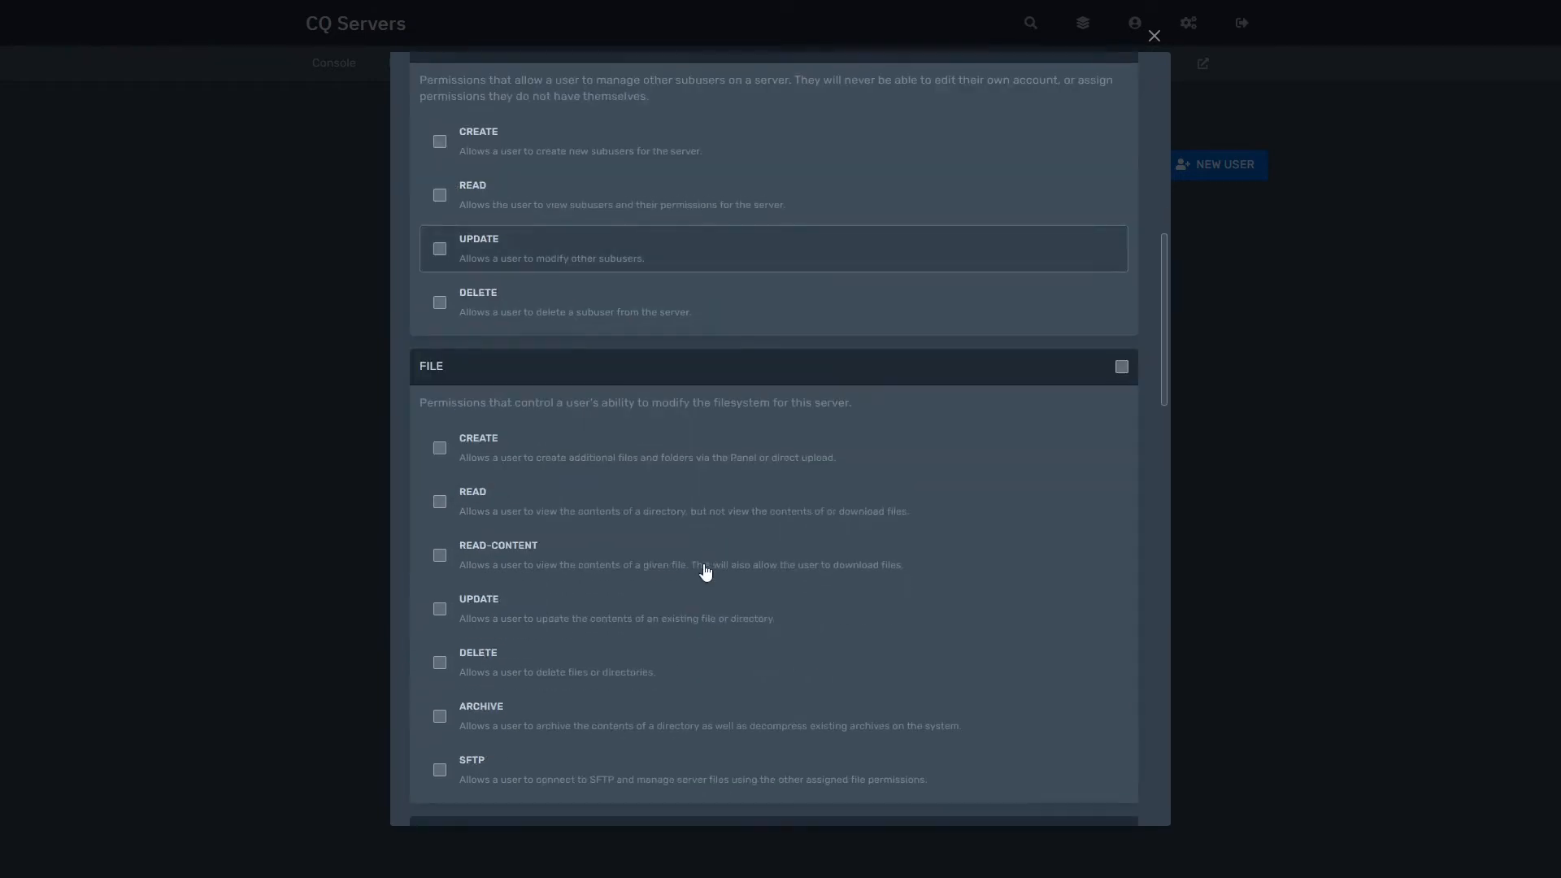
{"action": "scroll", "coordinate": [704, 573], "scroll_direction": "down", "scroll_amount": 2}
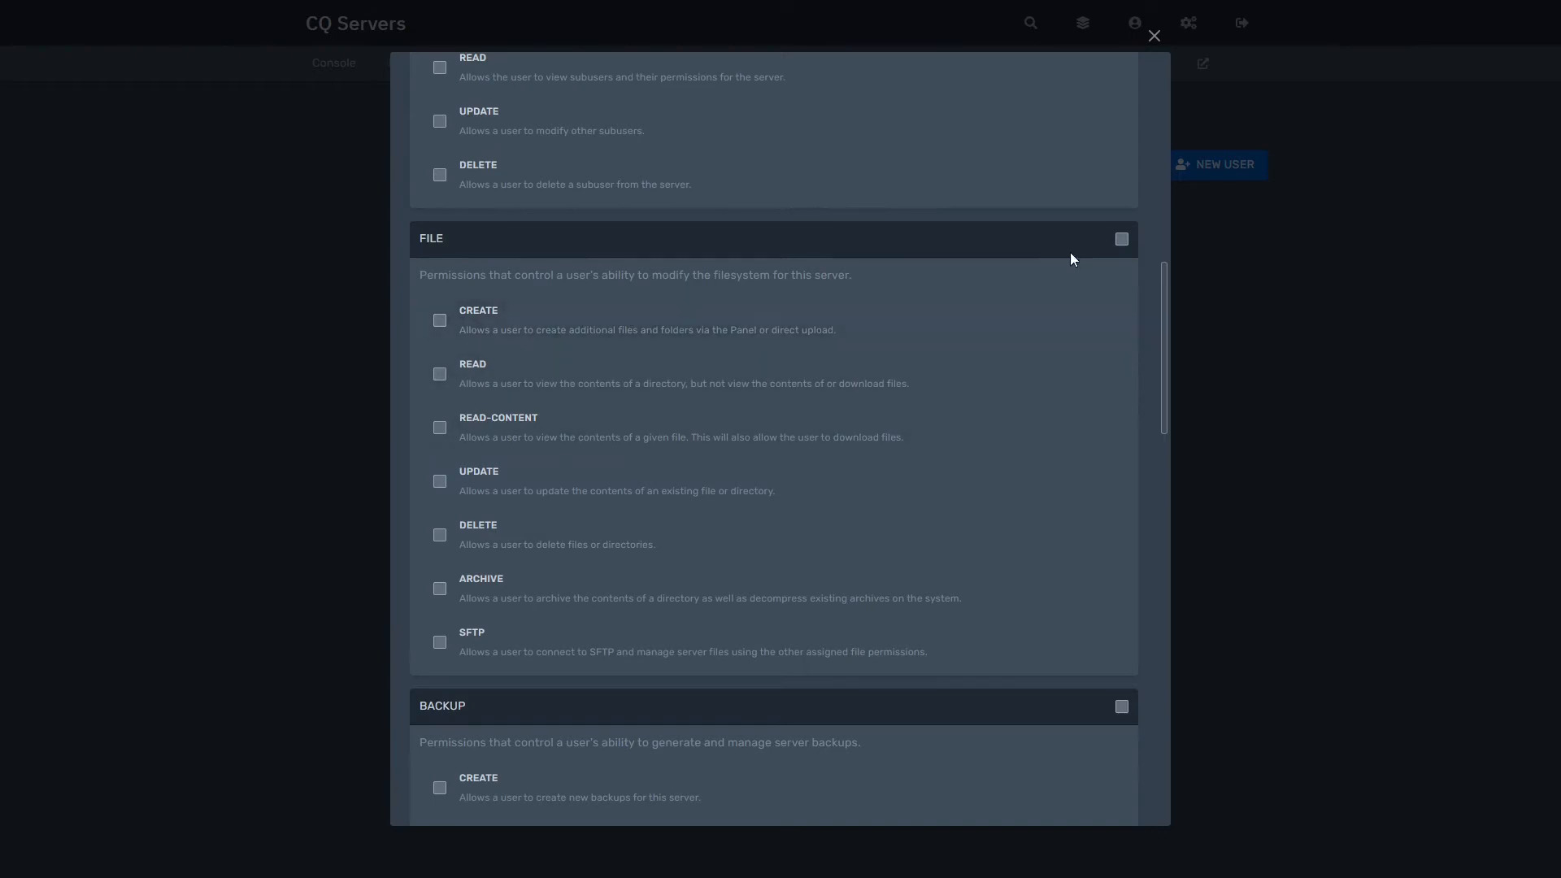
Step: Grant the new subuser every file management permission and toggle the allocation permissions
{"action": "left_click", "coordinate": [1127, 238]}
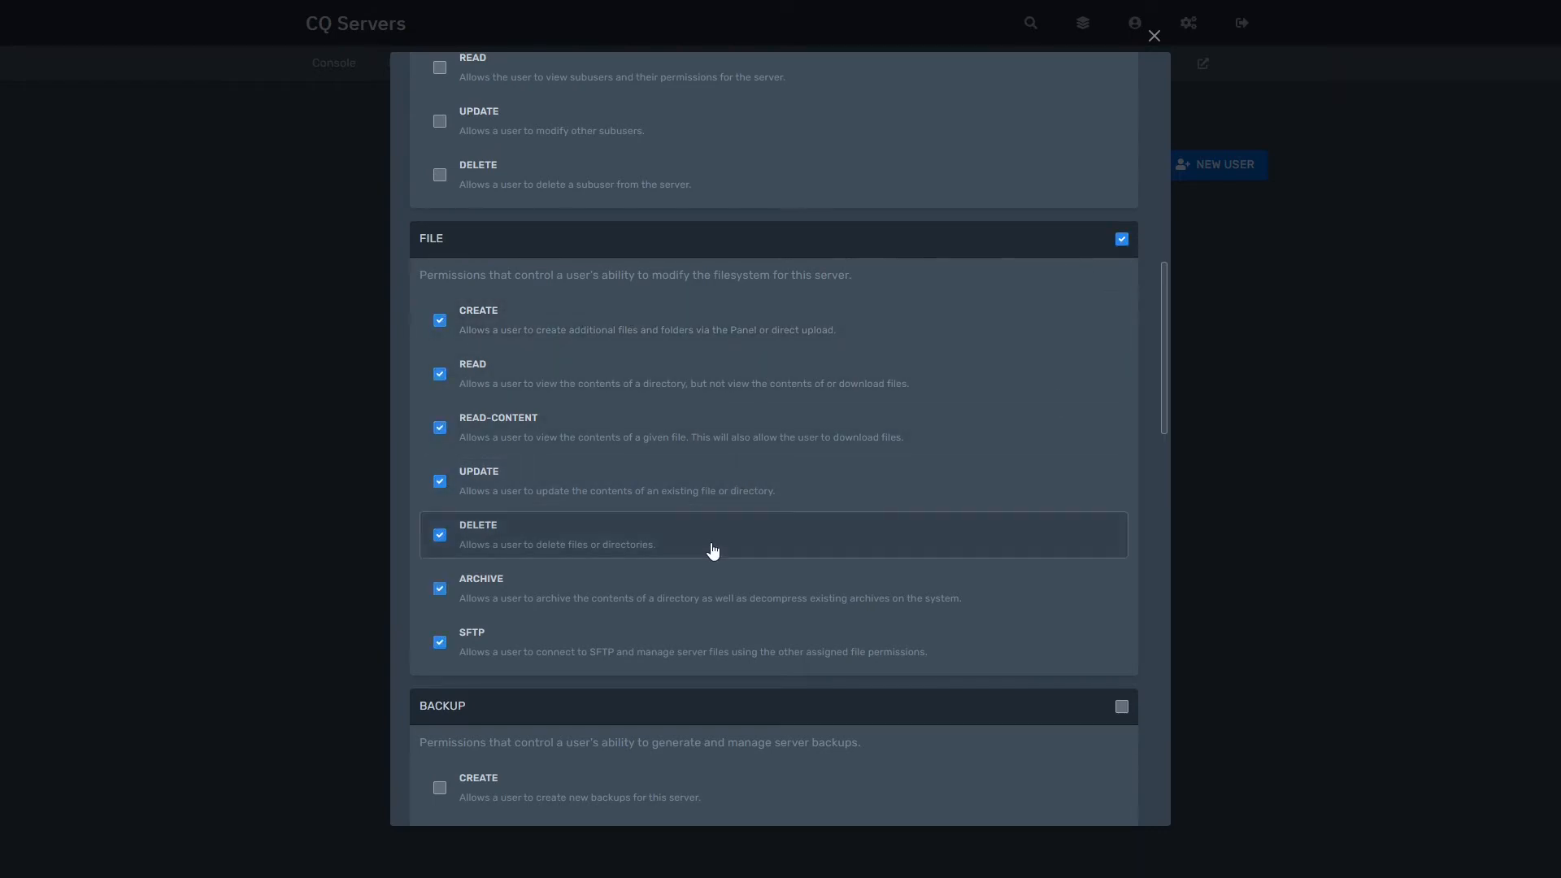
{"action": "scroll", "coordinate": [713, 552], "scroll_direction": "down", "scroll_amount": 4}
{"action": "scroll", "coordinate": [713, 552], "scroll_direction": "down", "scroll_amount": 2}
{"action": "scroll", "coordinate": [711, 547], "scroll_direction": "up", "scroll_amount": 1}
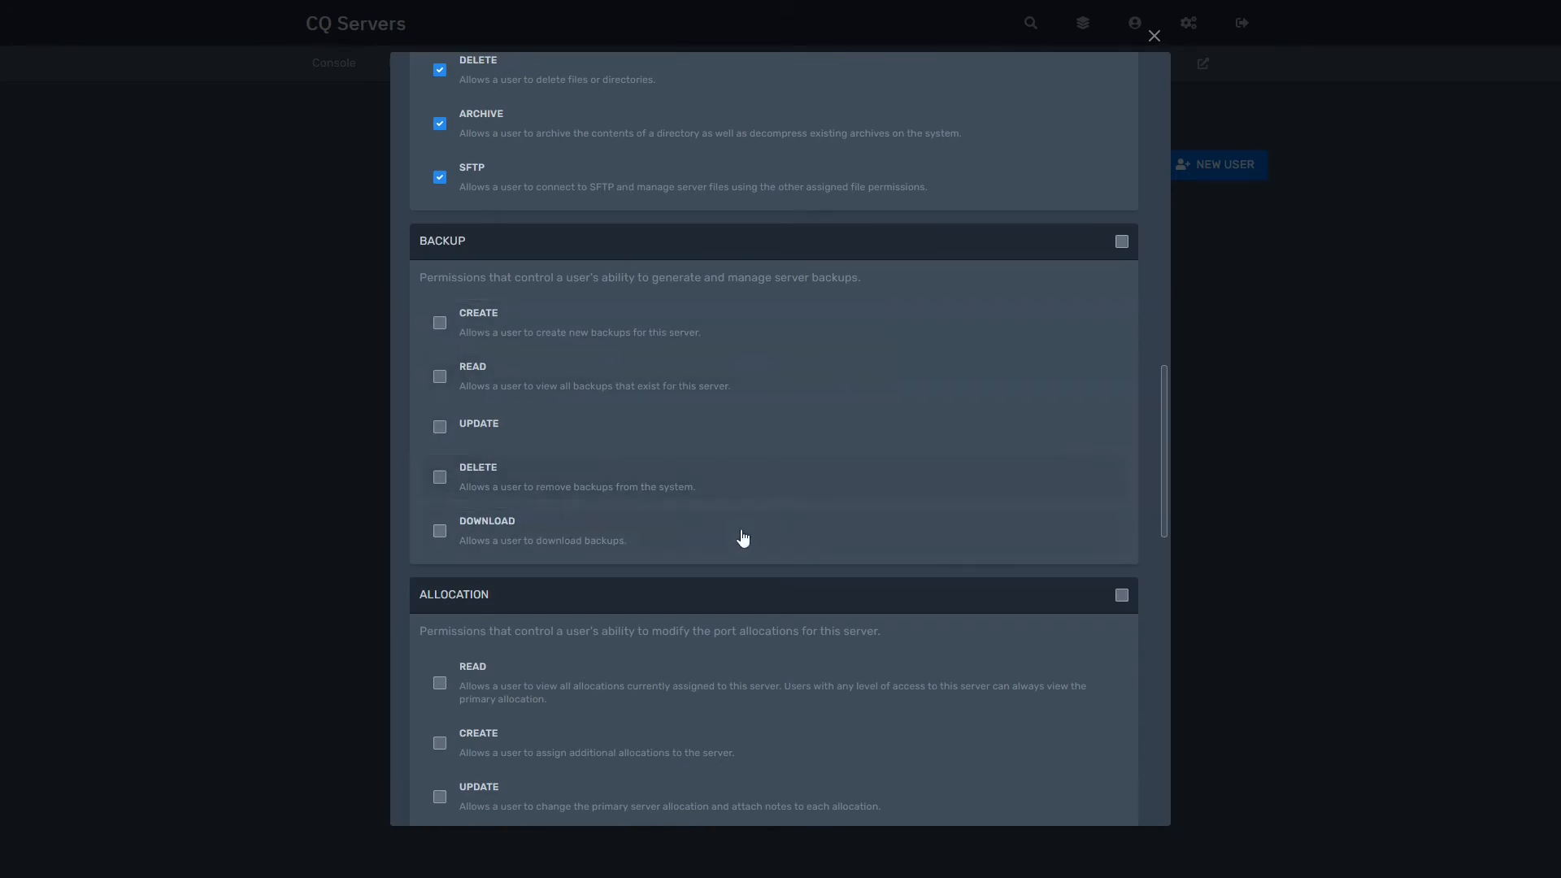
{"action": "scroll", "coordinate": [749, 538], "scroll_direction": "down", "scroll_amount": 1}
{"action": "scroll", "coordinate": [749, 538], "scroll_direction": "down", "scroll_amount": 4}
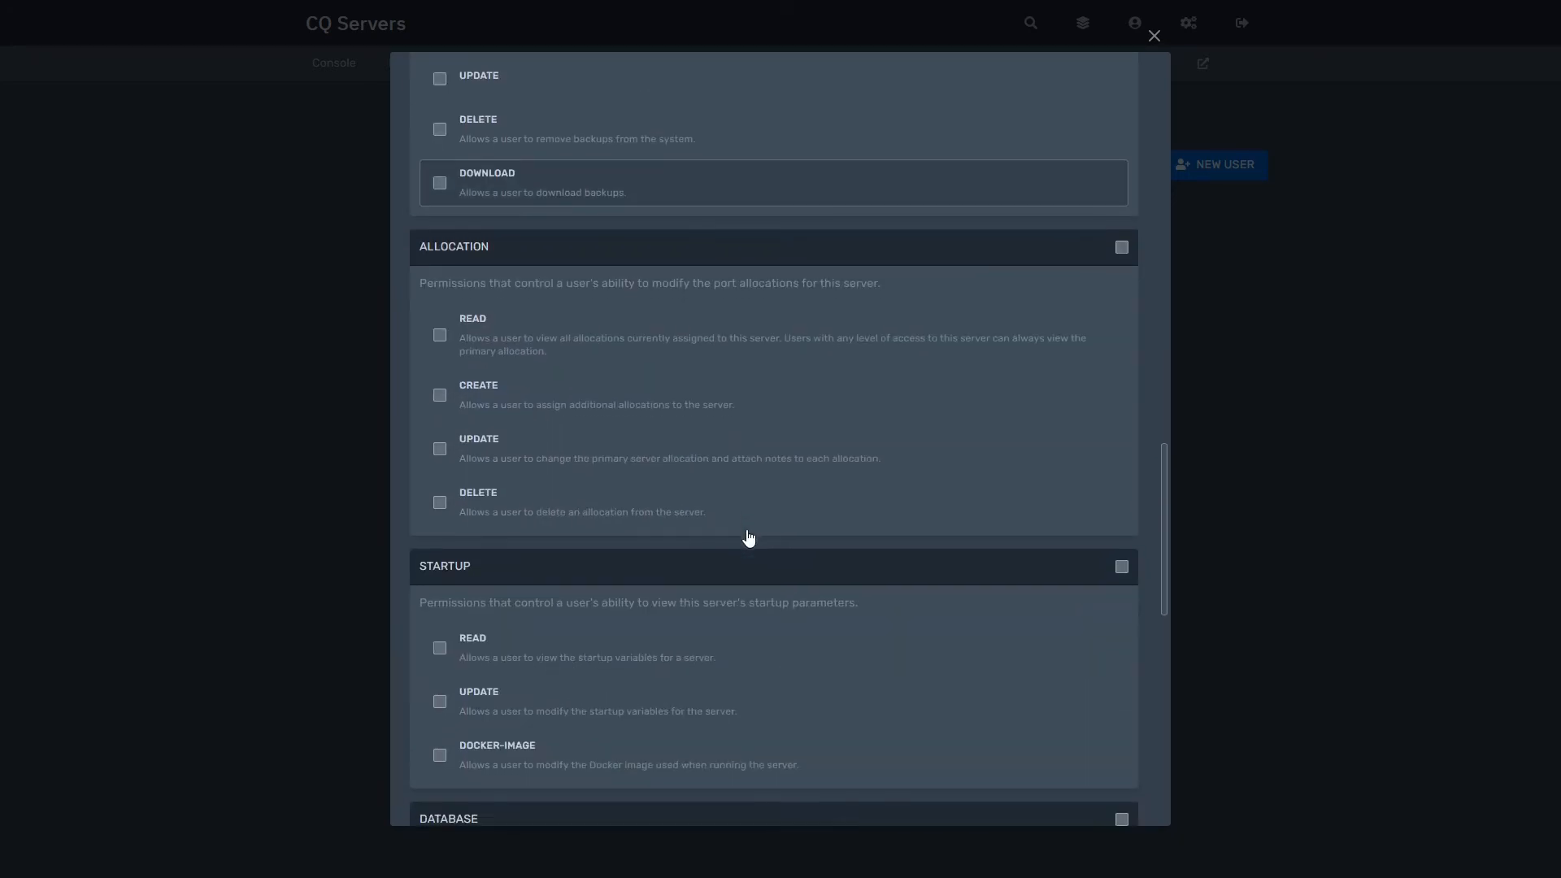
{"action": "left_click_drag", "start_coordinate": [490, 245], "coordinate": [420, 244]}
{"action": "left_click", "coordinate": [442, 238]}
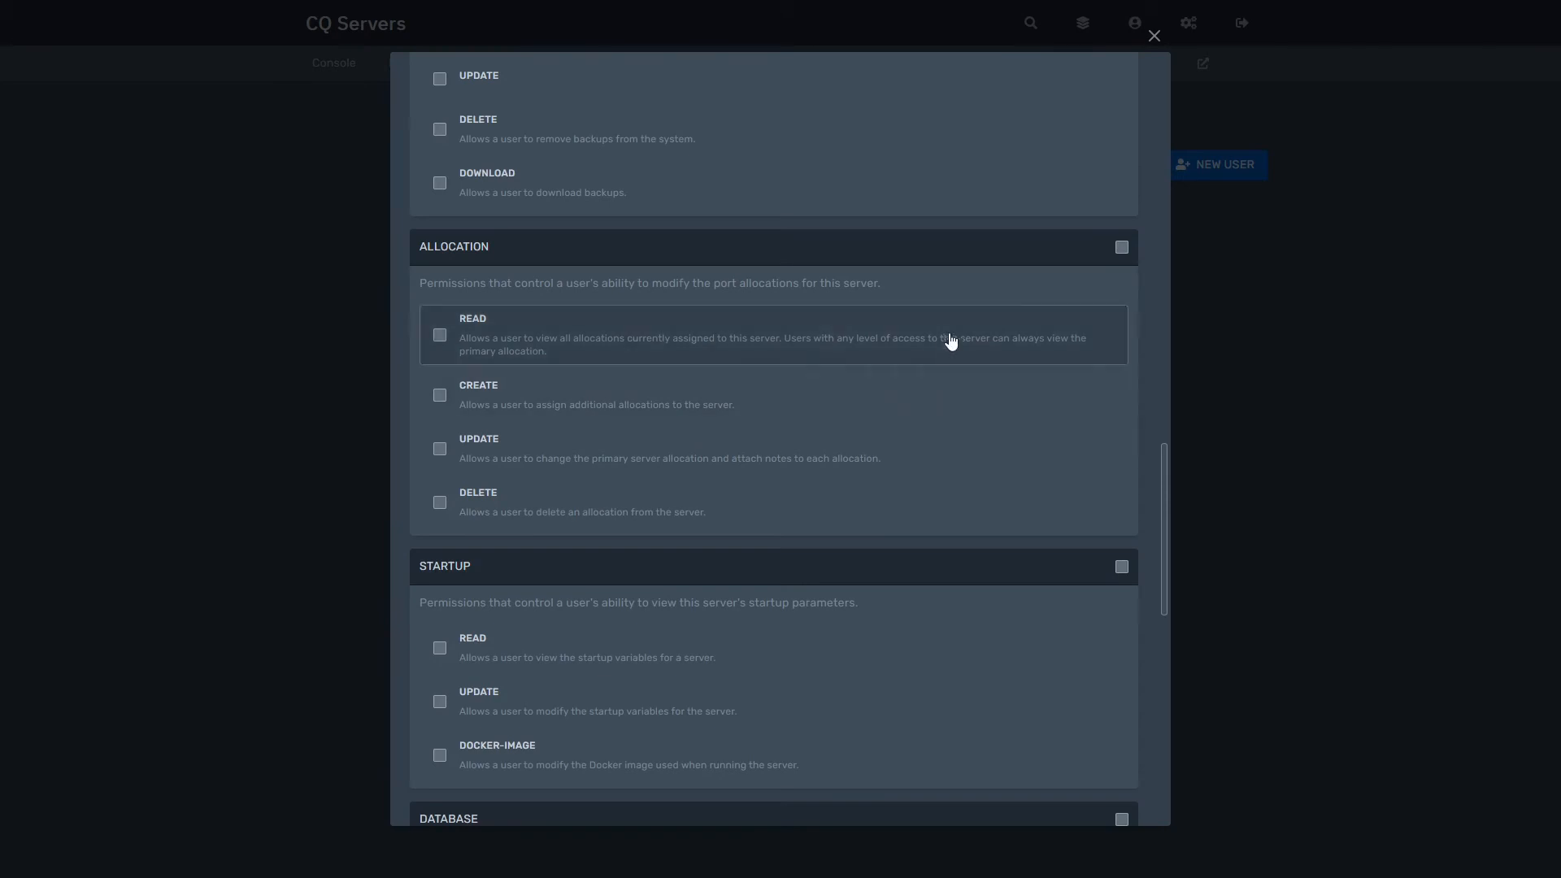
{"action": "left_click", "coordinate": [1122, 248]}
{"action": "scroll", "coordinate": [872, 414], "scroll_direction": "down", "scroll_amount": 3}
{"action": "scroll", "coordinate": [872, 415], "scroll_direction": "up", "scroll_amount": 3}
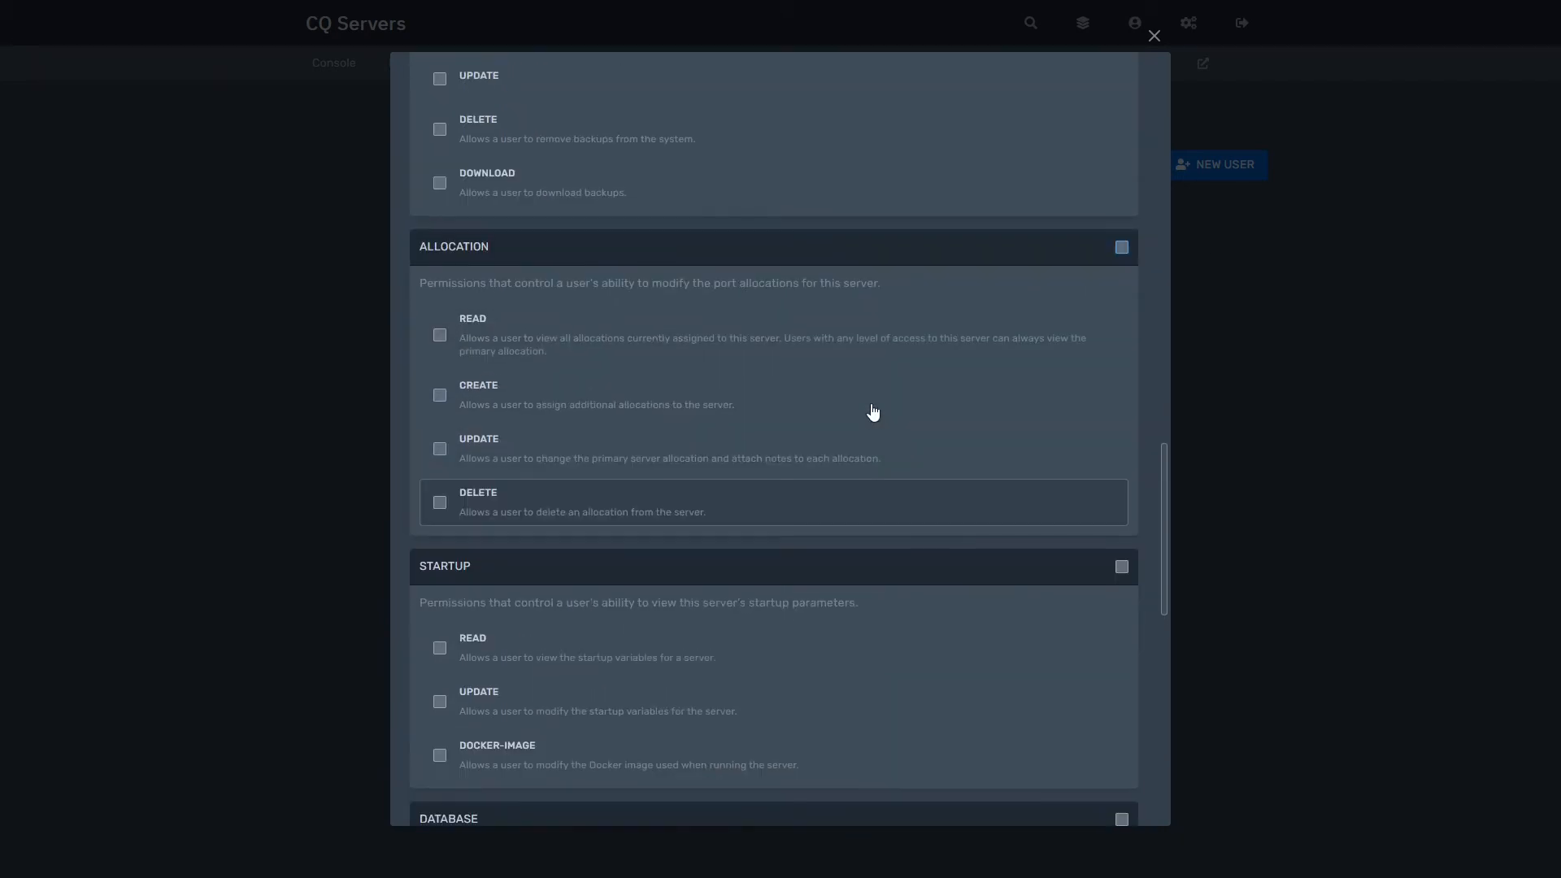
Step: Grant every port allocation, startup parameter and database permission
{"action": "scroll", "coordinate": [872, 413], "scroll_direction": "down", "scroll_amount": 4}
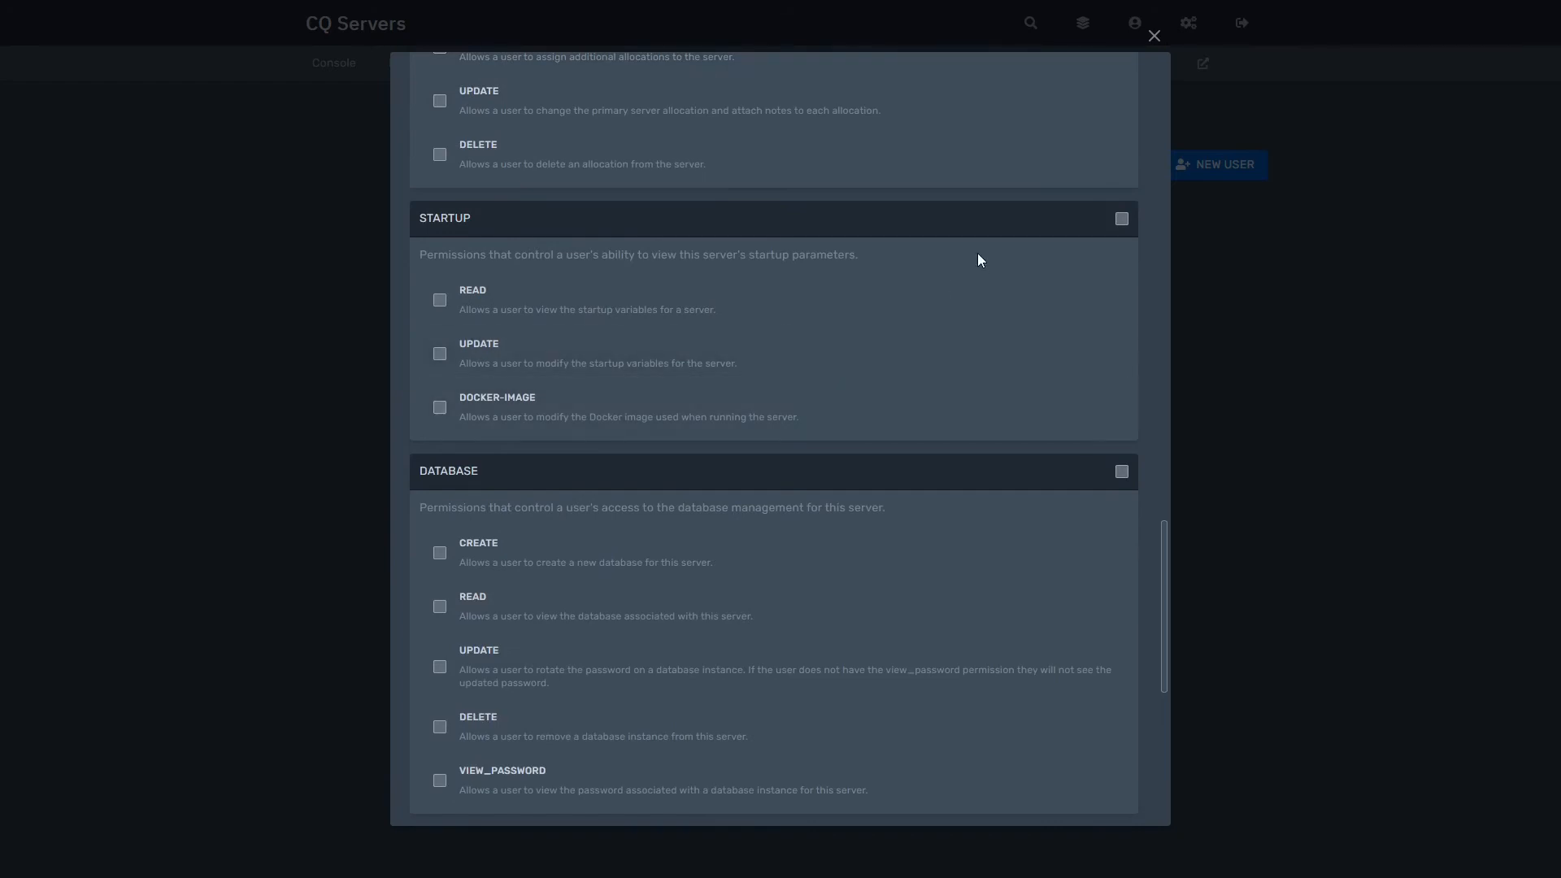
{"action": "scroll", "coordinate": [977, 256], "scroll_direction": "up", "scroll_amount": 3}
{"action": "left_click", "coordinate": [1121, 128]}
{"action": "scroll", "coordinate": [984, 378], "scroll_direction": "down", "scroll_amount": 2}
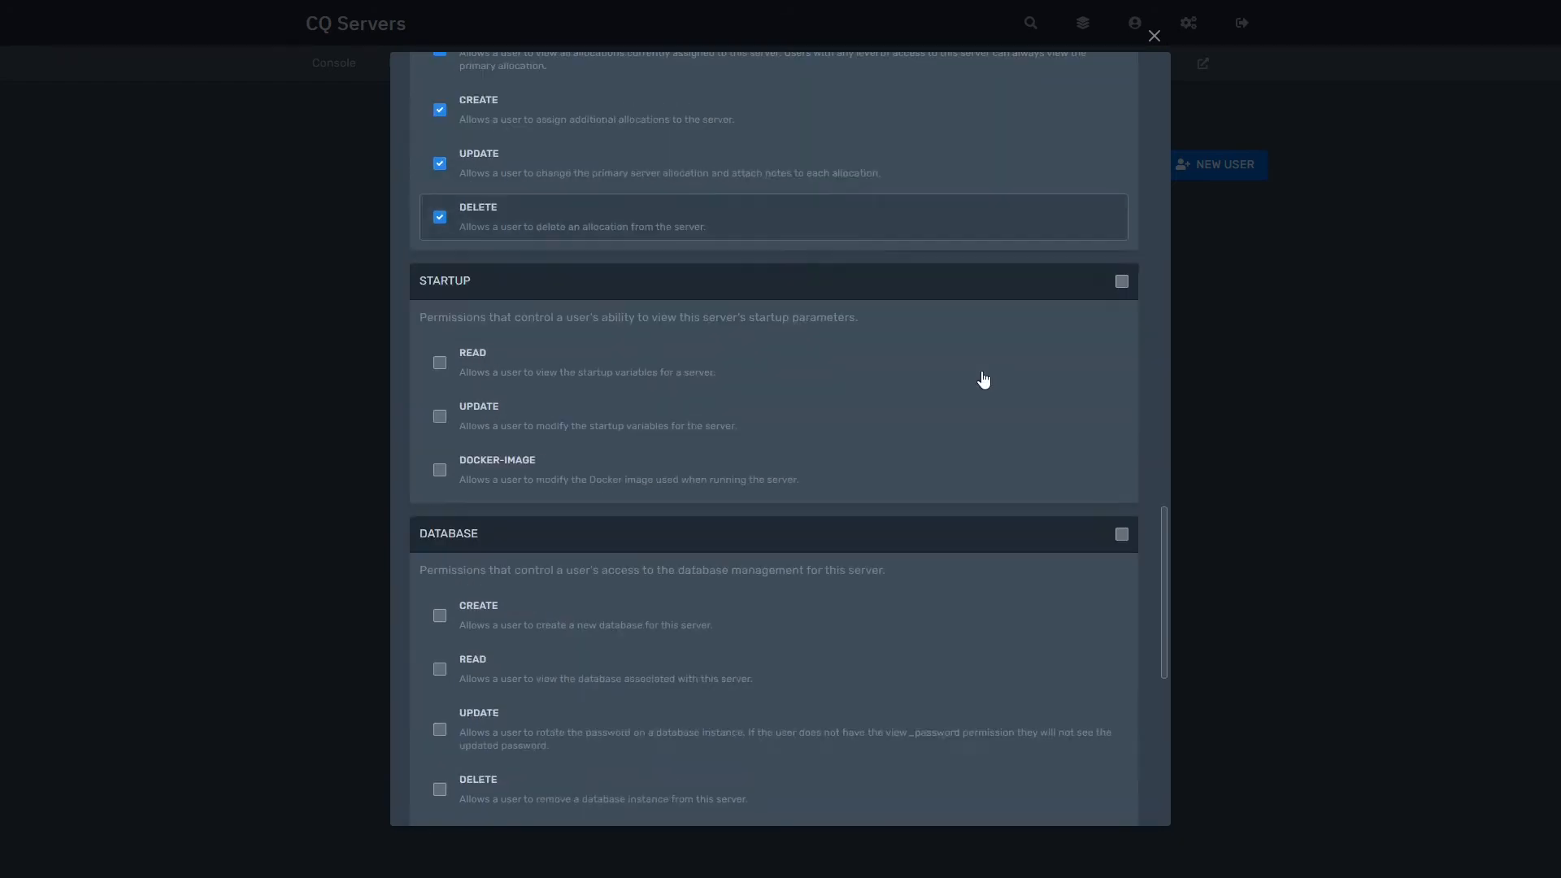
{"action": "scroll", "coordinate": [982, 379], "scroll_direction": "down", "scroll_amount": 2}
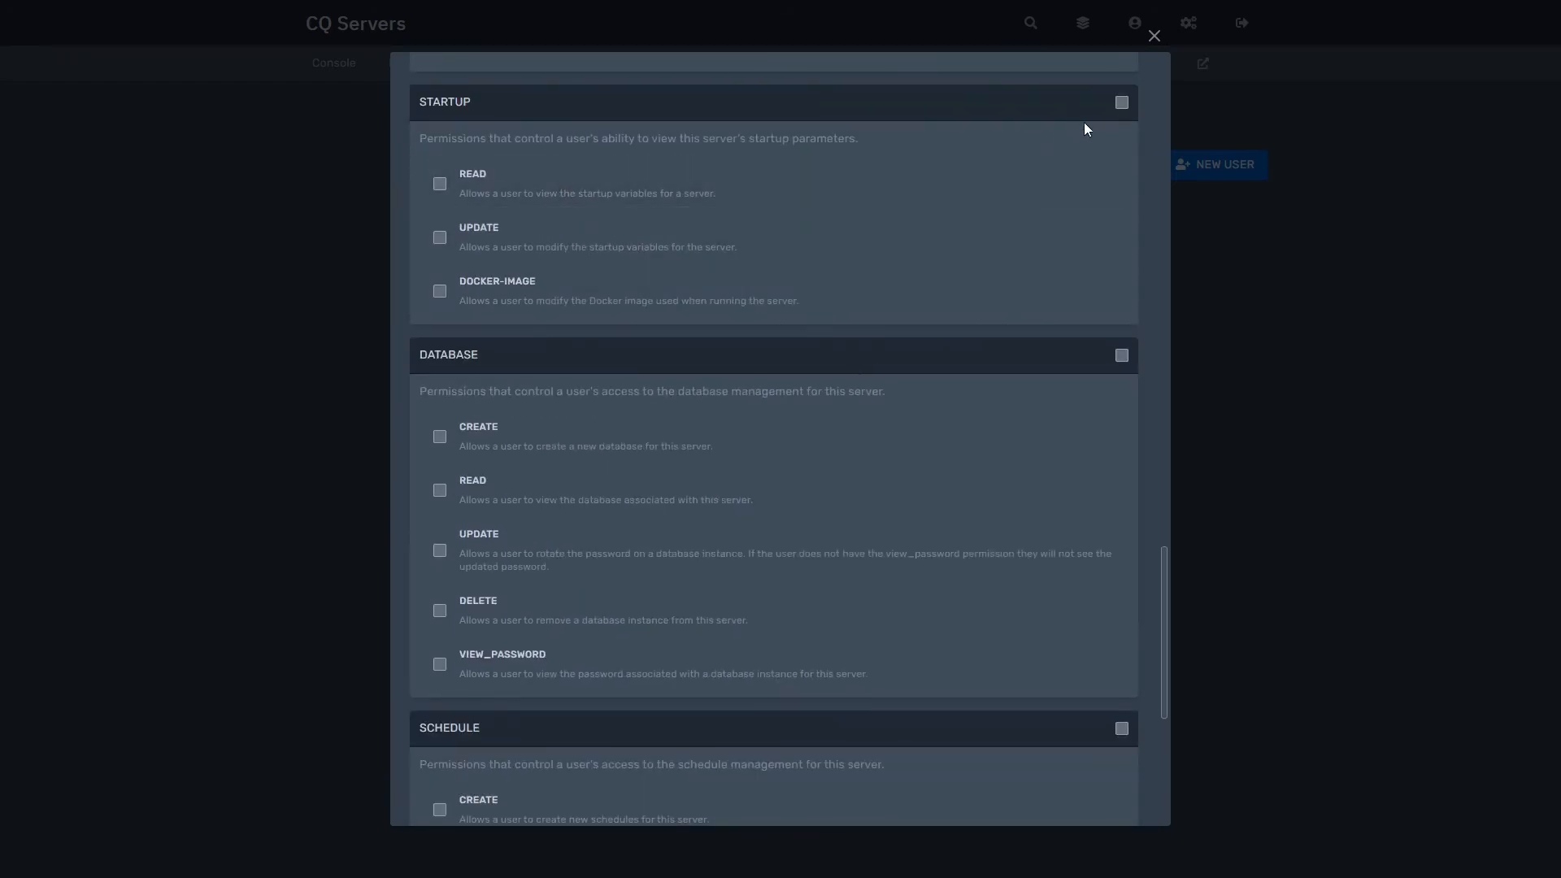
{"action": "left_click", "coordinate": [1121, 104]}
{"action": "scroll", "coordinate": [798, 248], "scroll_direction": "down", "scroll_amount": 3}
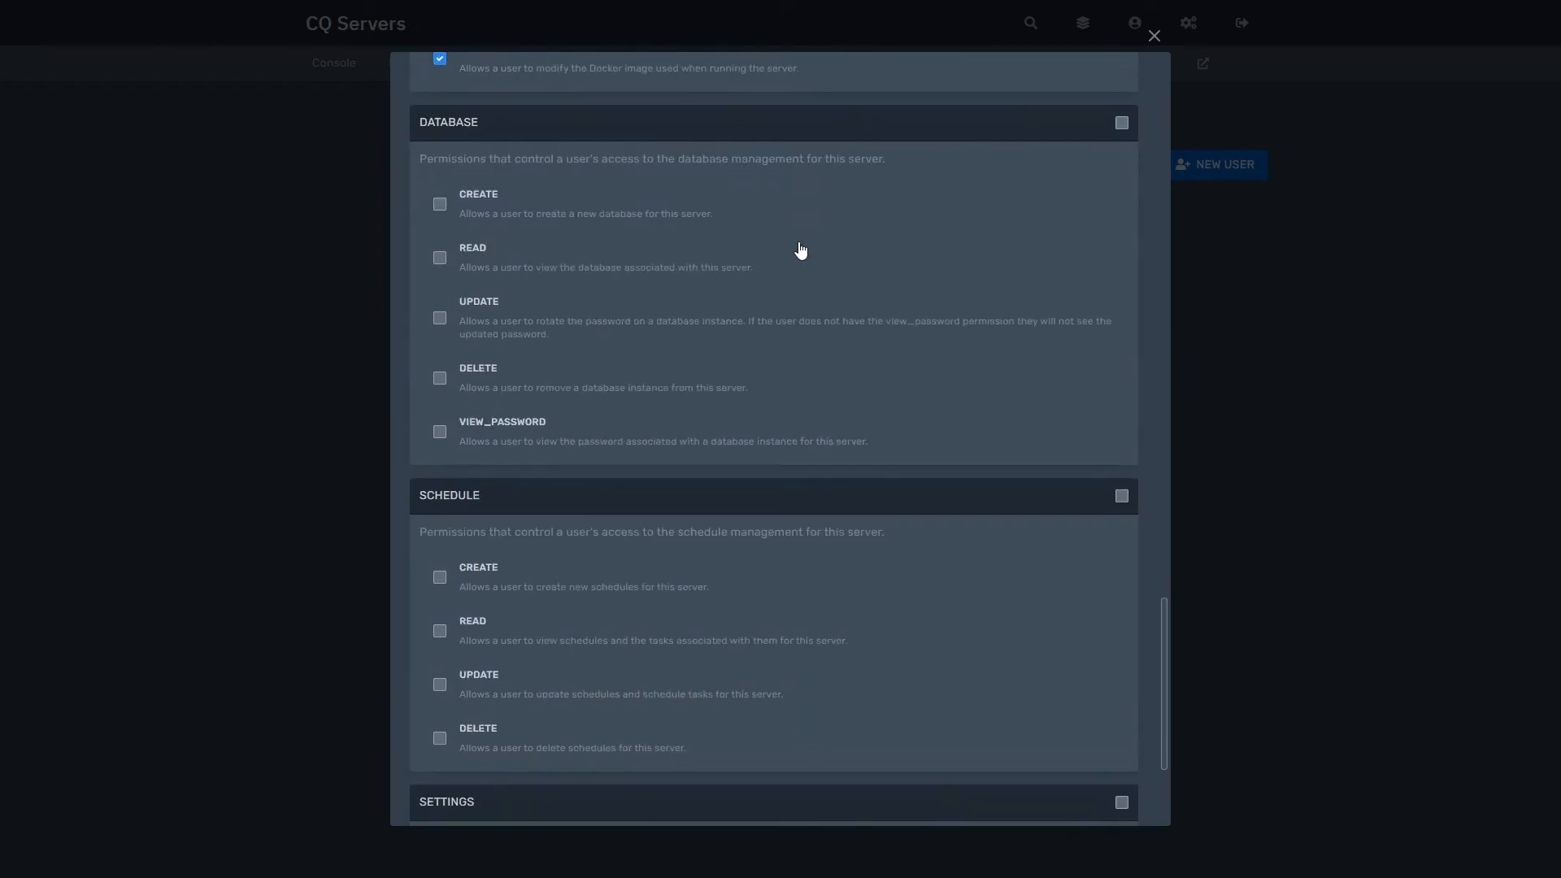
{"action": "left_click", "coordinate": [1121, 123]}
{"action": "scroll", "coordinate": [731, 348], "scroll_direction": "down", "scroll_amount": 3}
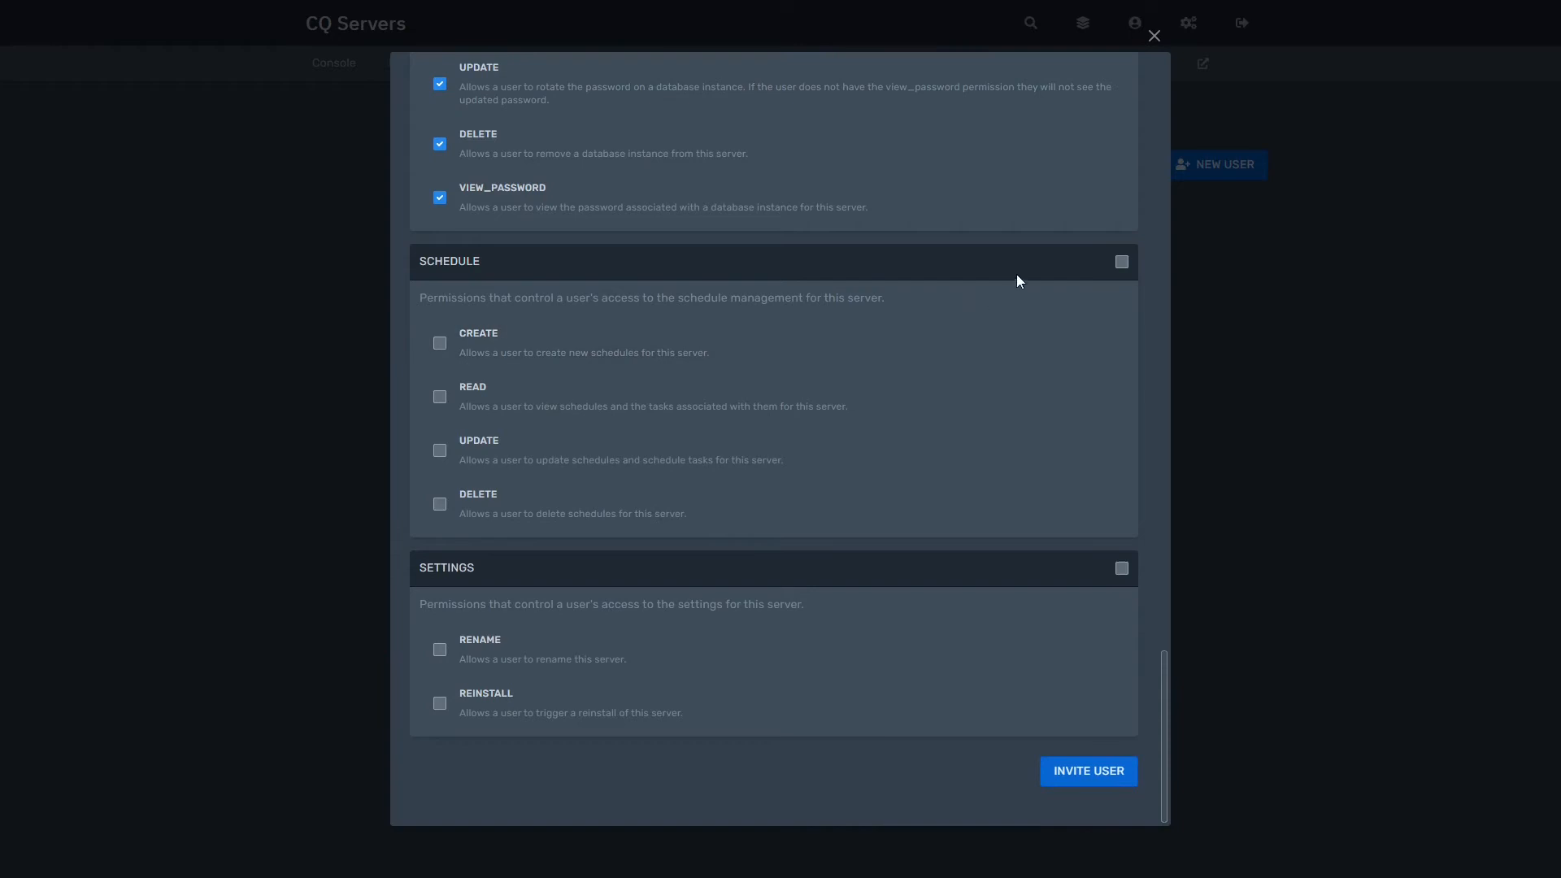
Step: Grant every schedule and settings permission and send the subuser invitation
{"action": "left_click", "coordinate": [1127, 264]}
{"action": "left_click", "coordinate": [1121, 569]}
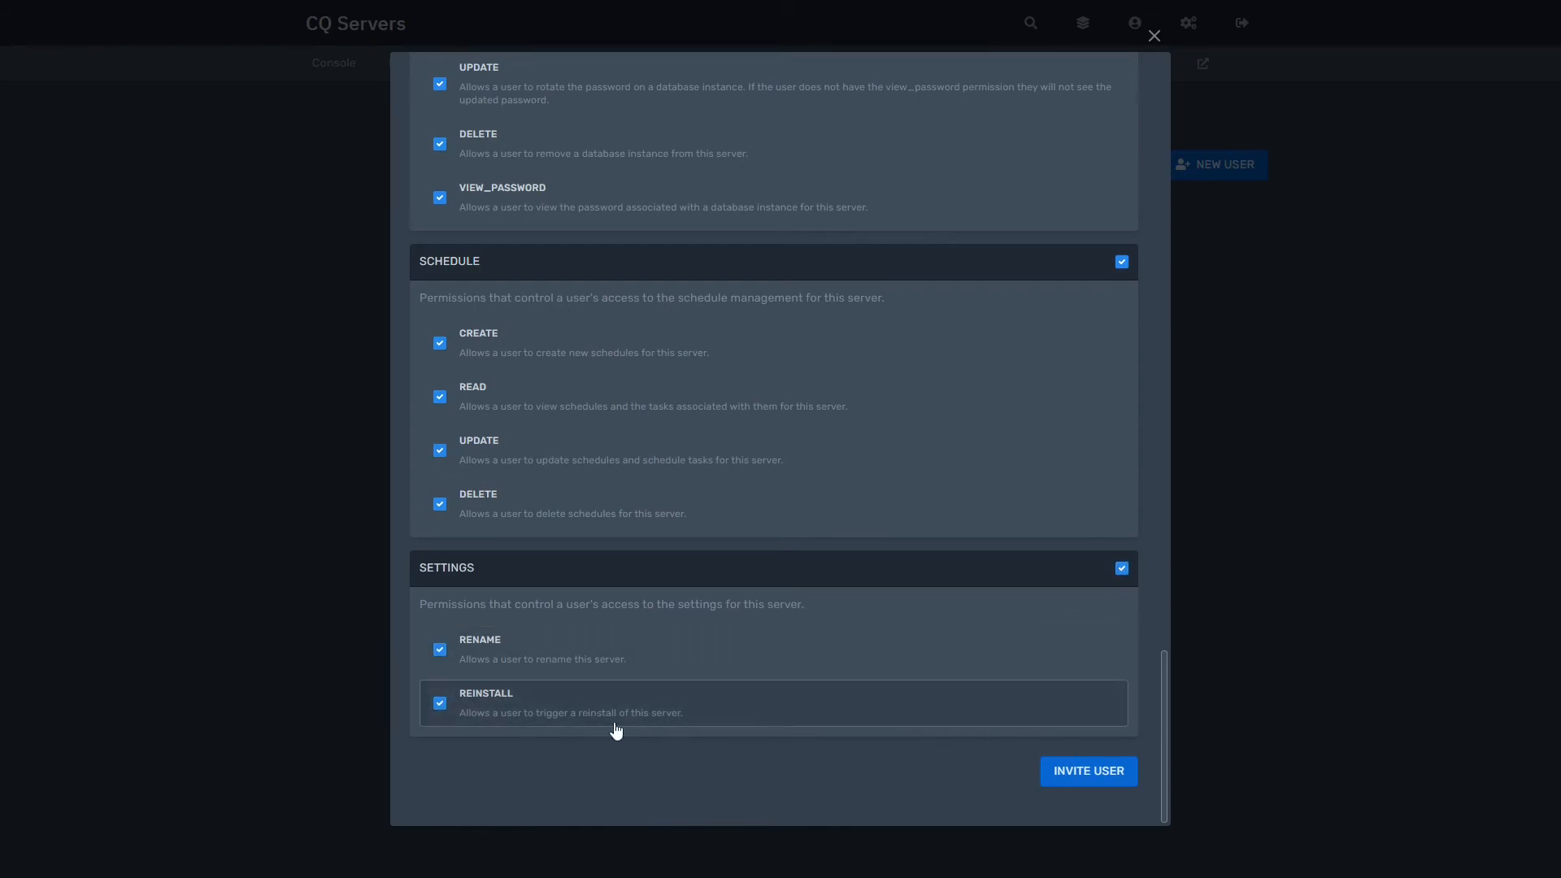
{"action": "left_click", "coordinate": [1090, 770]}
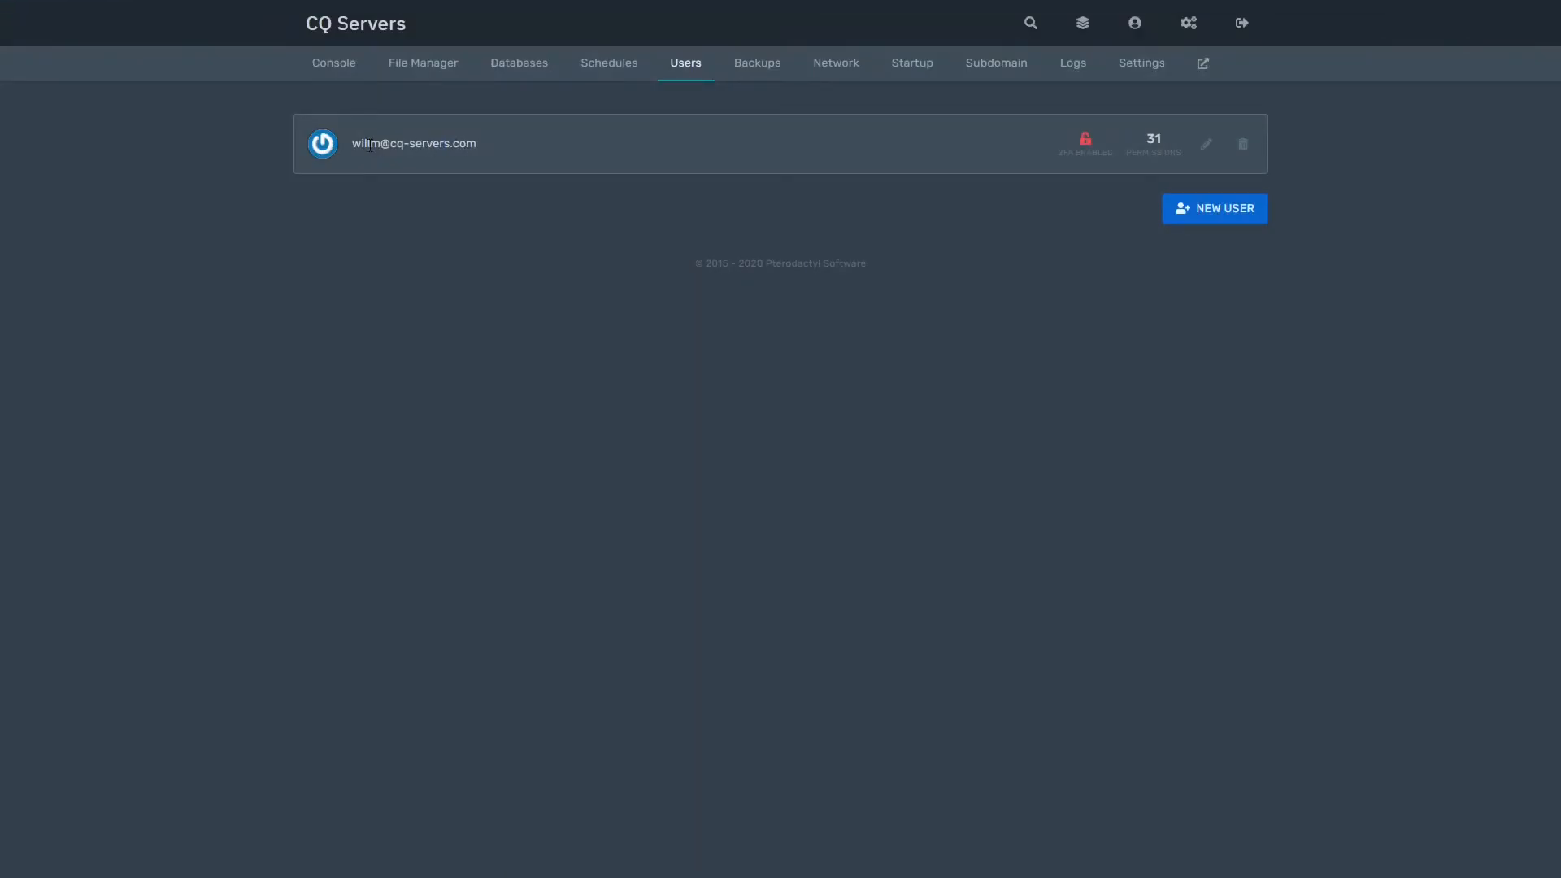
{"action": "left_click_drag", "start_coordinate": [354, 143], "coordinate": [504, 145]}
Step: Review the subuser's 31 permissions without saving, then begin deleting that subuser
{"action": "left_click", "coordinate": [505, 144]}
{"action": "left_click", "coordinate": [1206, 145]}
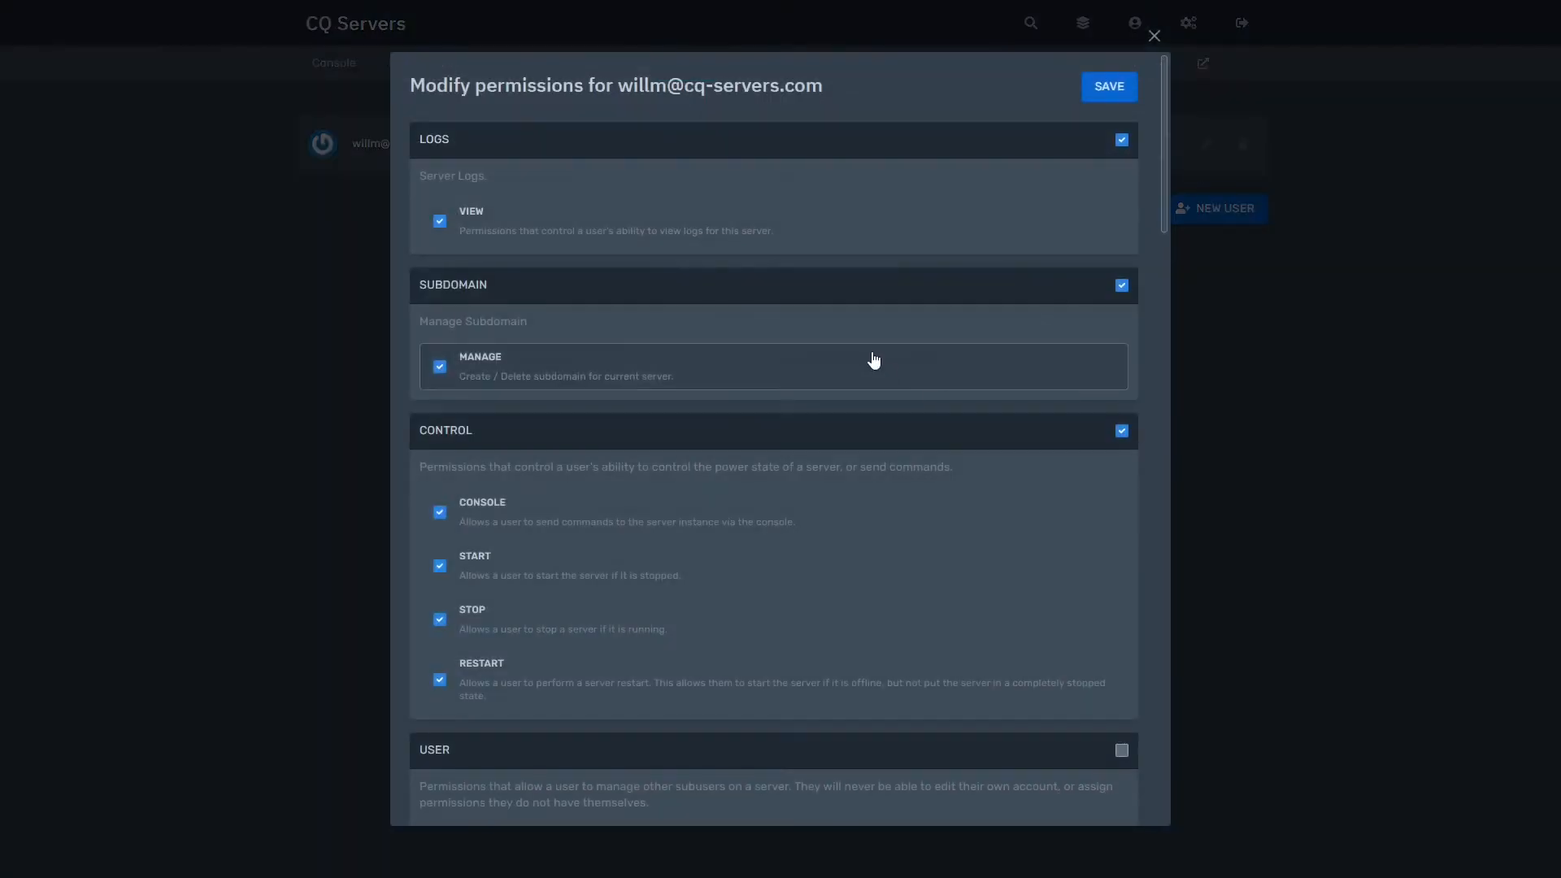
{"action": "scroll", "coordinate": [869, 356], "scroll_direction": "down", "scroll_amount": 8}
{"action": "scroll", "coordinate": [870, 355], "scroll_direction": "up", "scroll_amount": 8}
{"action": "left_click", "coordinate": [1357, 384]}
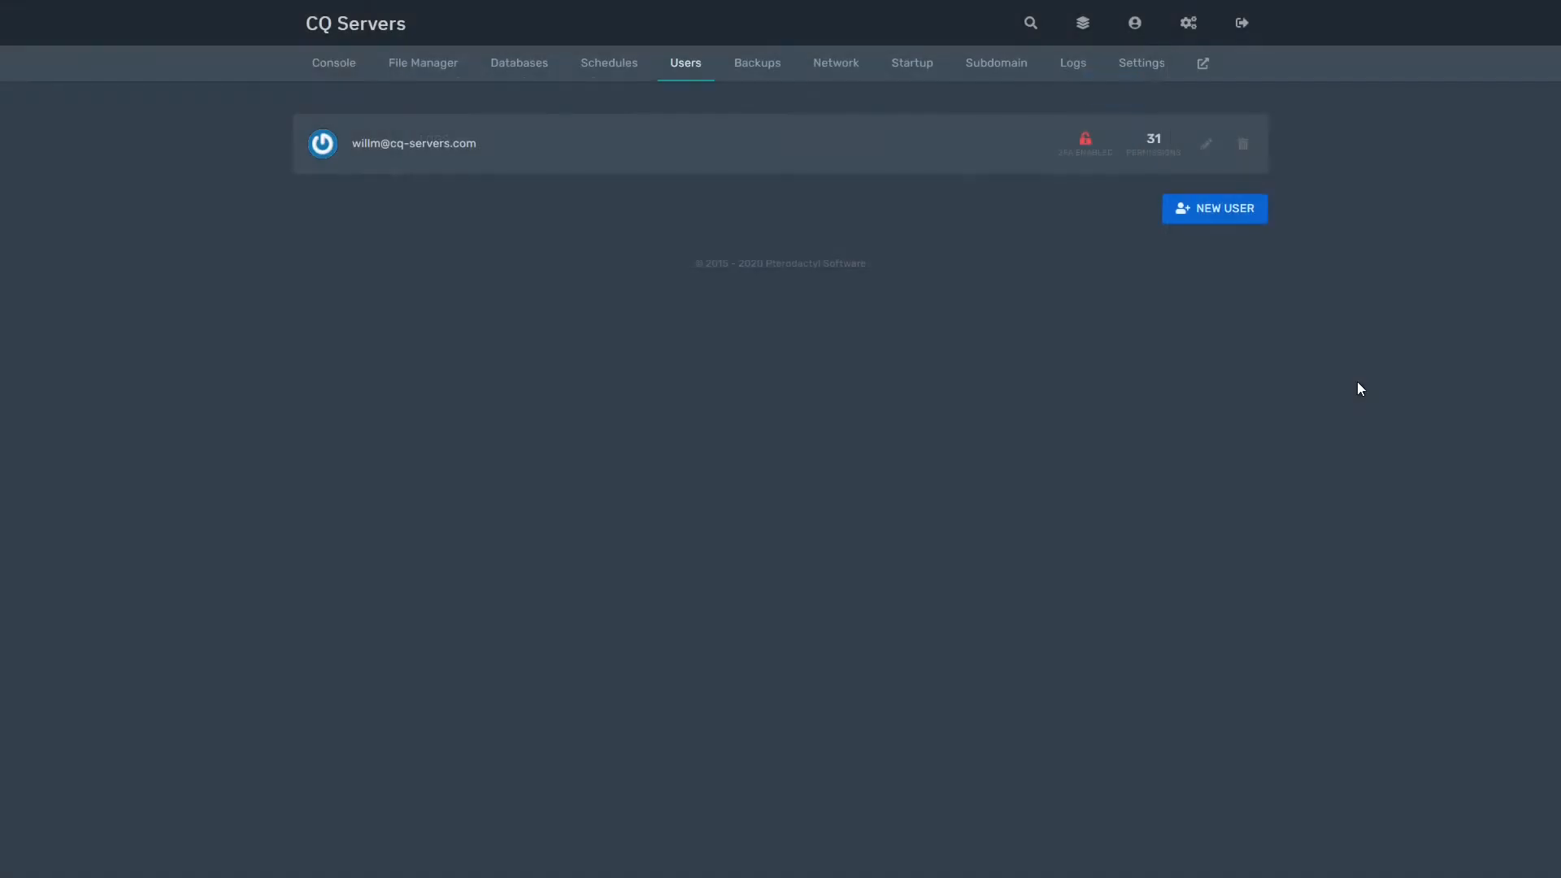
{"action": "left_click", "coordinate": [1244, 146]}
Step: Confirm removing the subuser and go to the Backups page
{"action": "left_click", "coordinate": [1080, 293]}
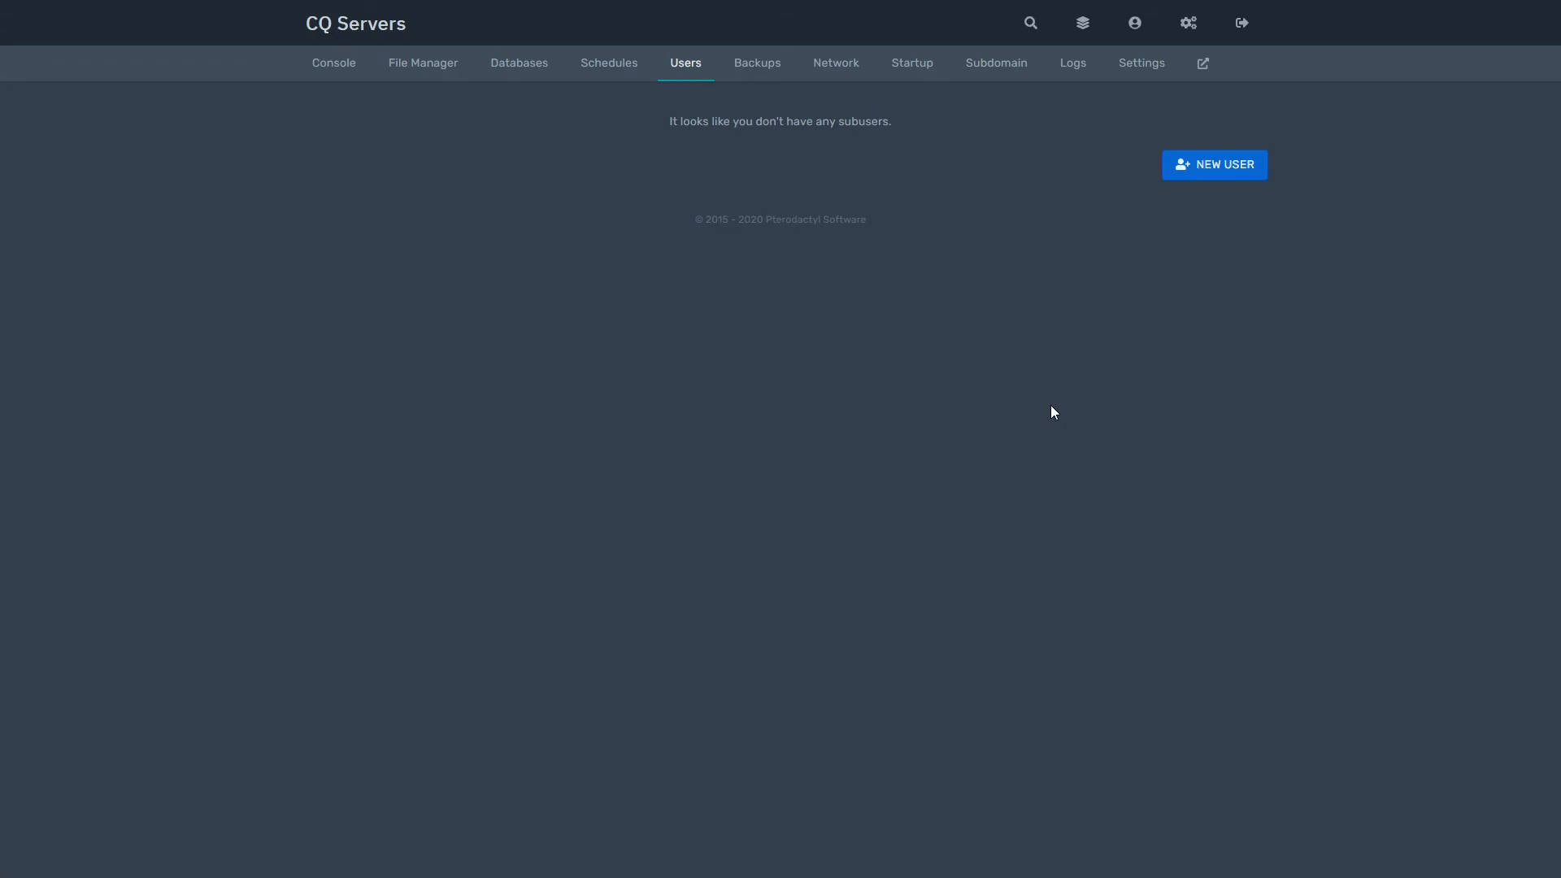
{"action": "left_click", "coordinate": [772, 67]}
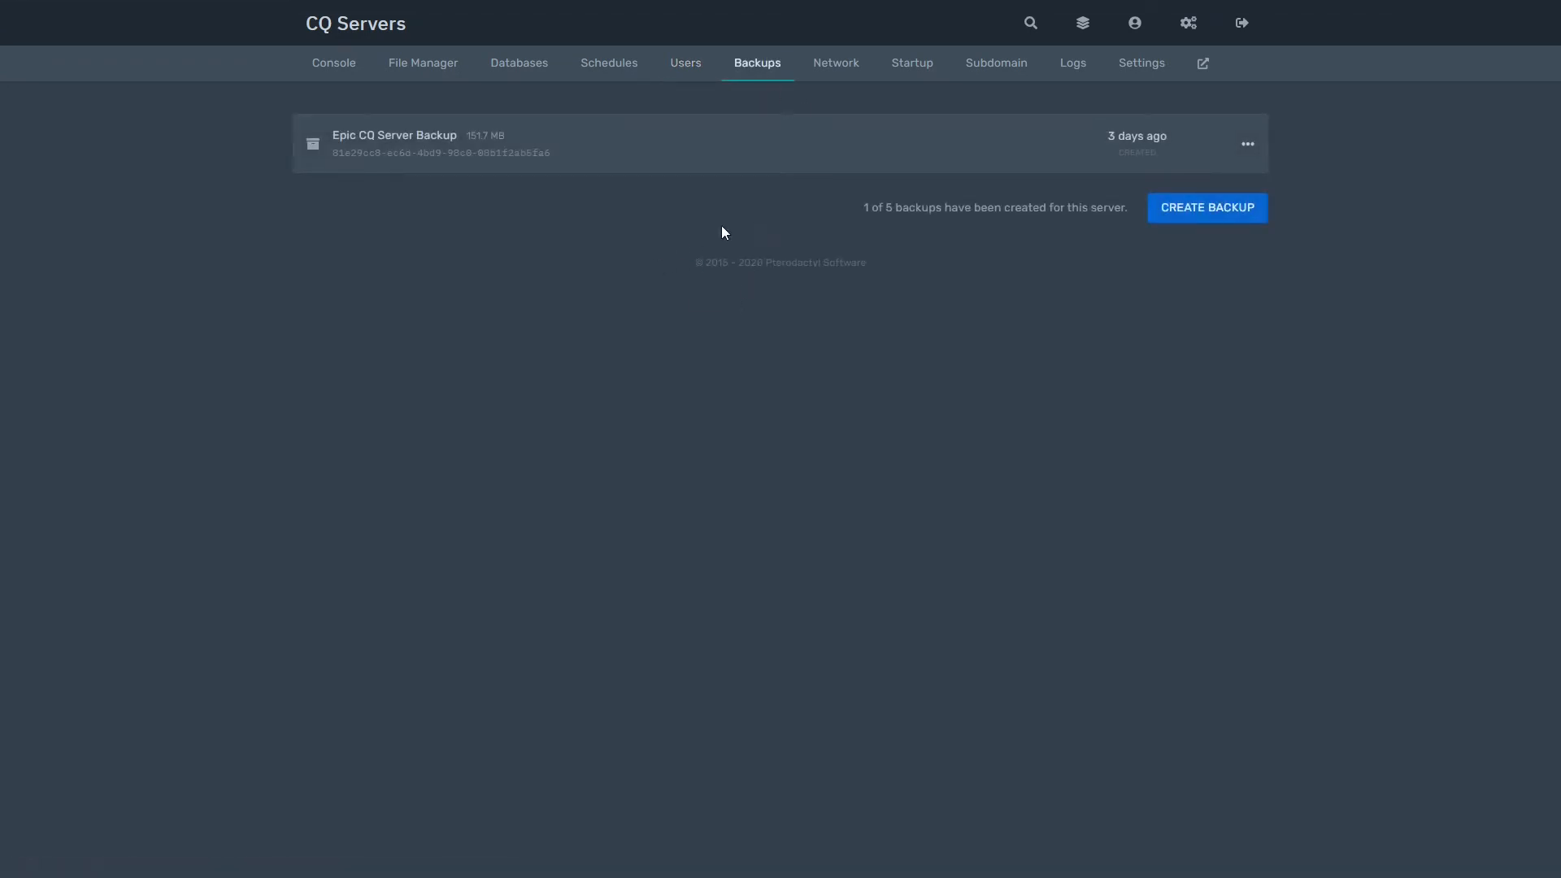
Step: Create a new backup named 'CQ Servers'
{"action": "left_click", "coordinate": [1232, 213]}
{"action": "left_click", "coordinate": [772, 248]}
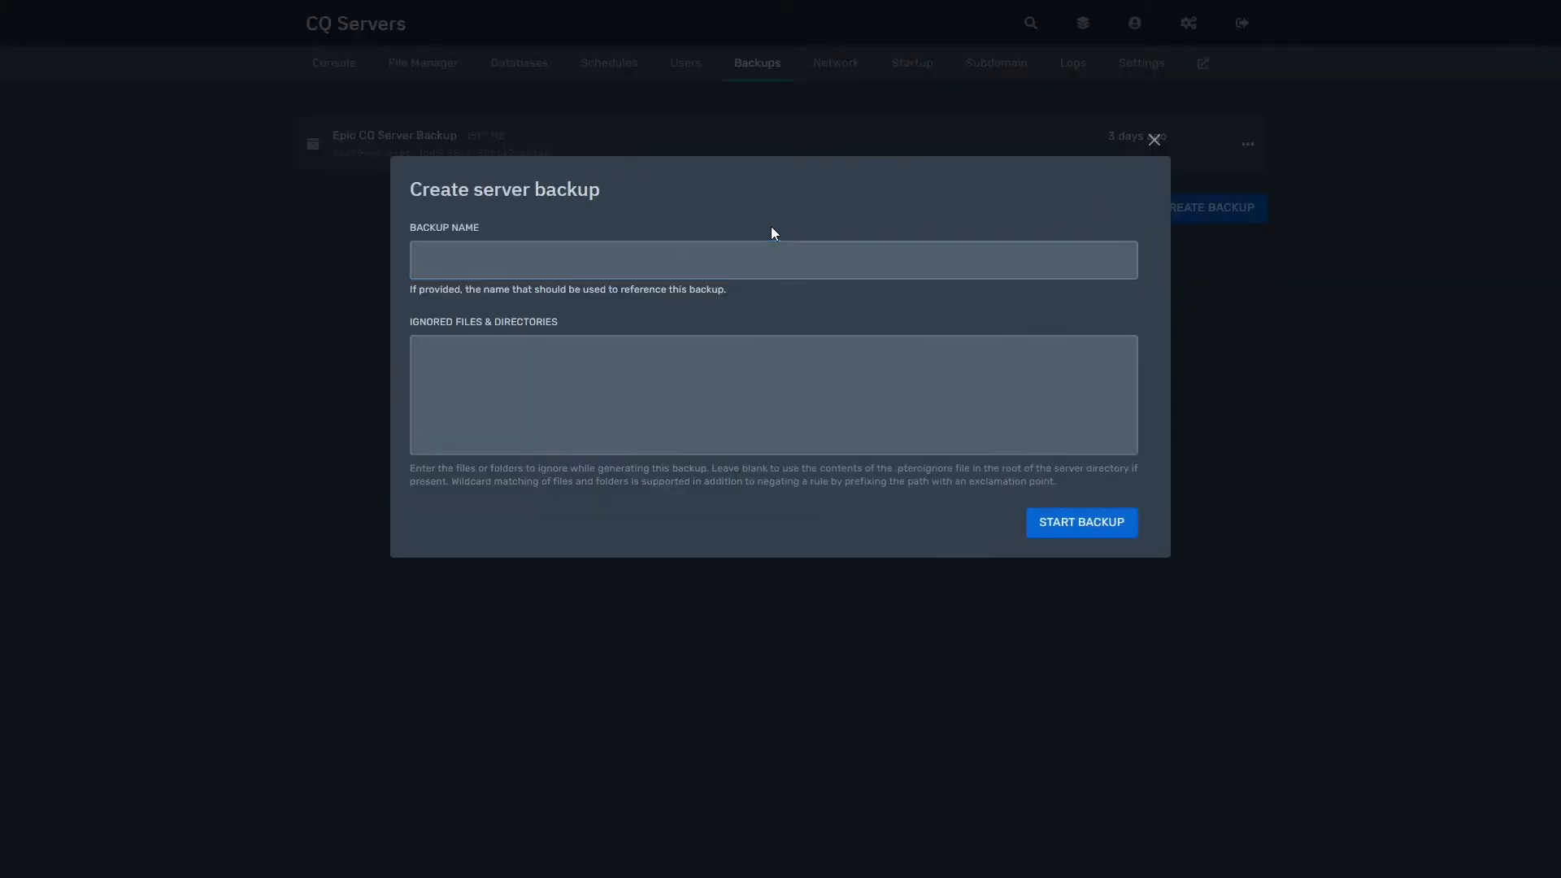
{"action": "left_click", "coordinate": [846, 256]}
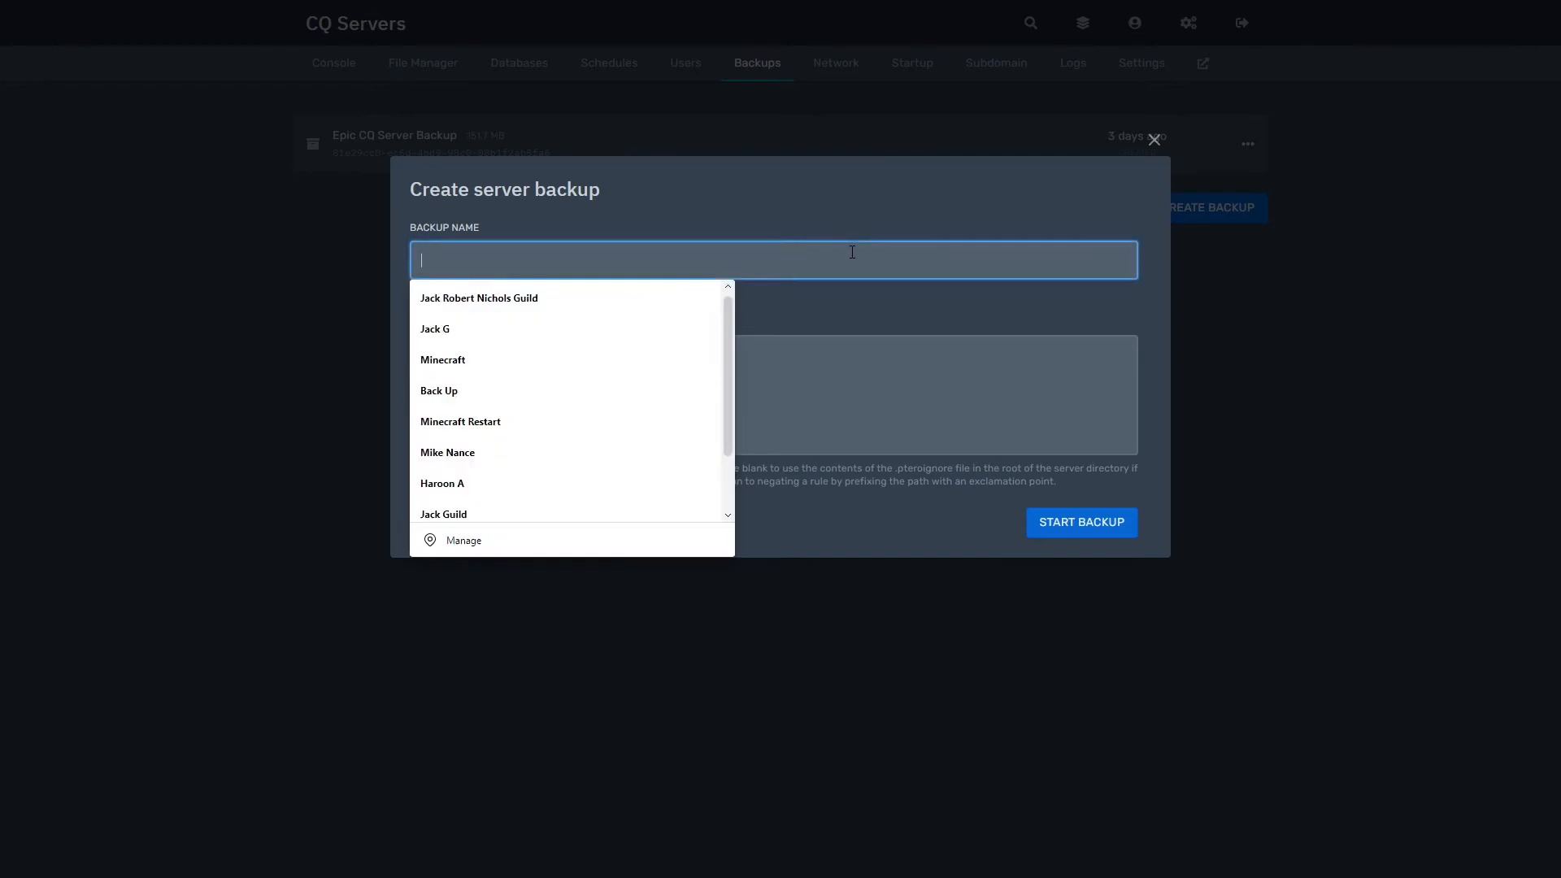
{"action": "type", "text": "CQ Servers"}
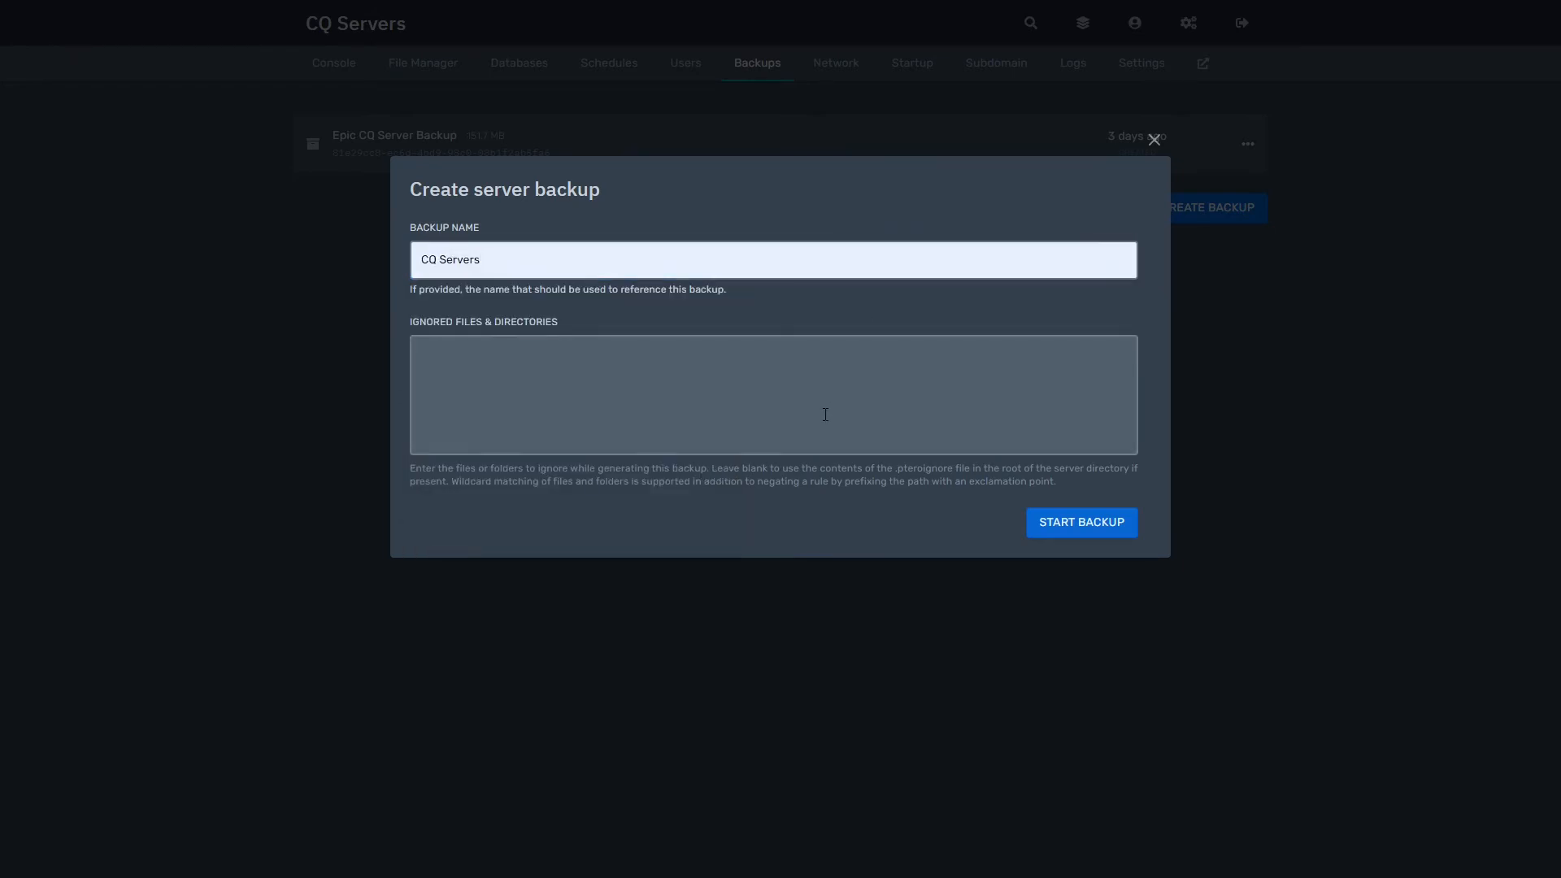
{"action": "left_click", "coordinate": [799, 359]}
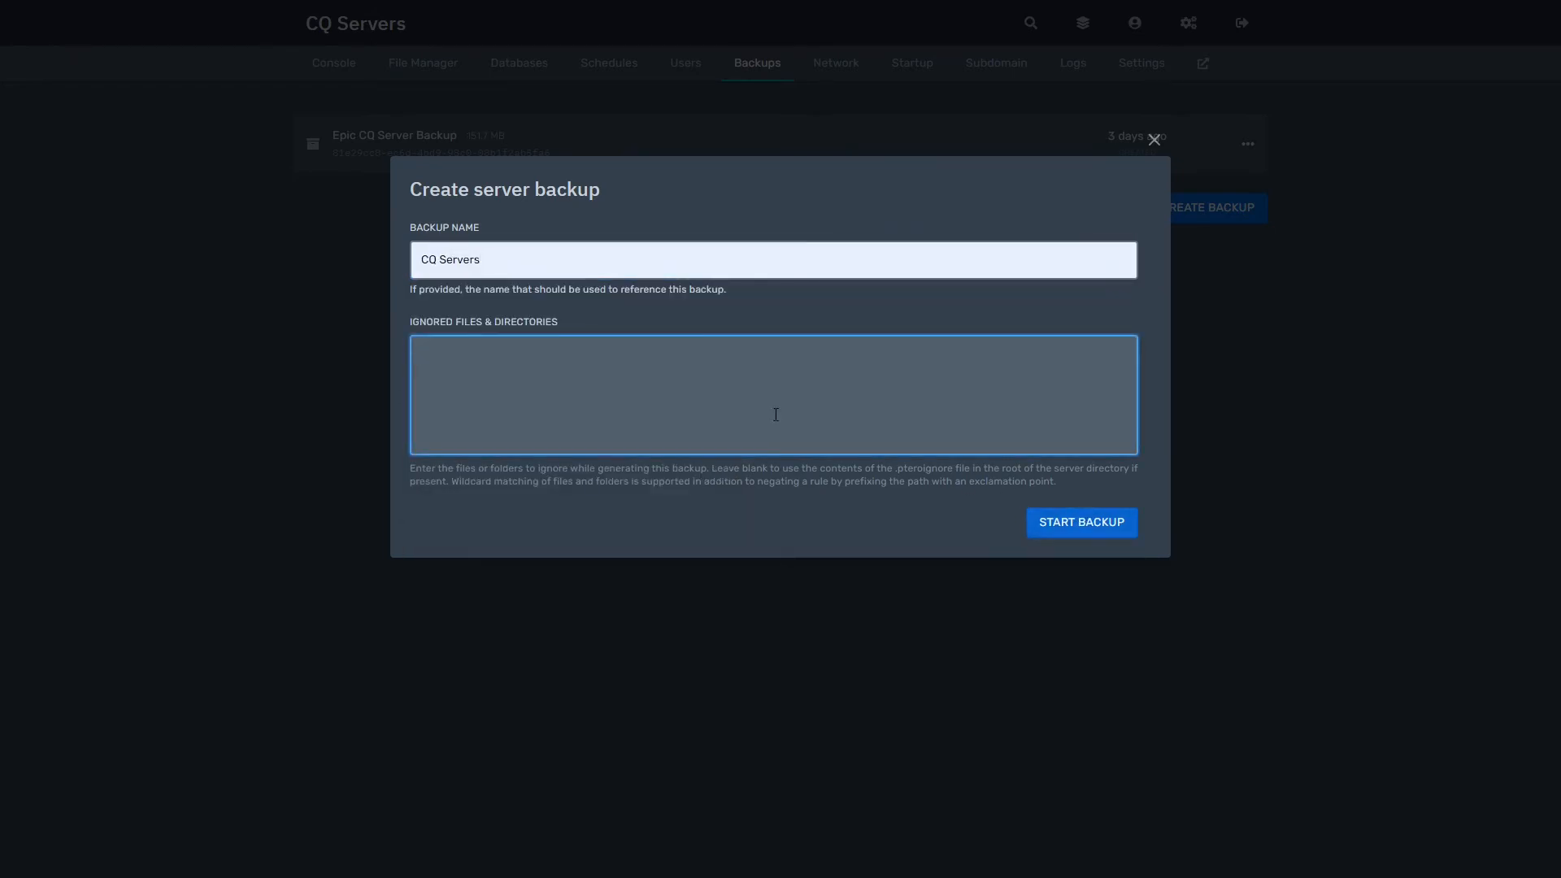
{"action": "left_click", "coordinate": [1067, 525]}
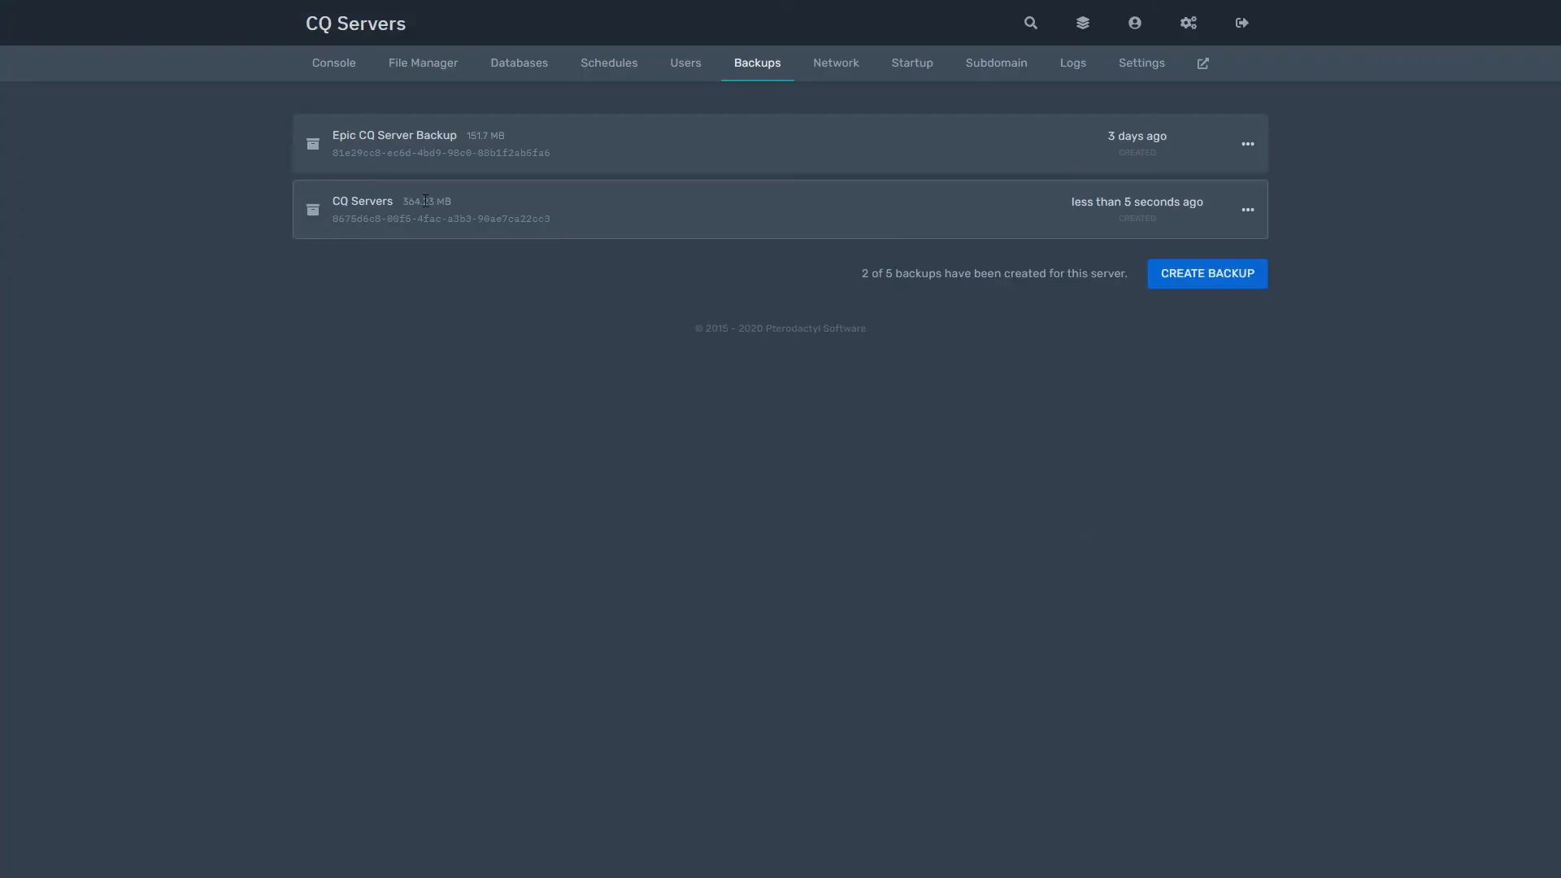
Step: Open the CQ Servers backup's actions menu and close it without choosing anything
{"action": "left_click_drag", "start_coordinate": [452, 201], "coordinate": [395, 200]}
{"action": "triple_click", "coordinate": [448, 187]}
{"action": "left_click", "coordinate": [452, 188]}
{"action": "left_click", "coordinate": [1247, 210]}
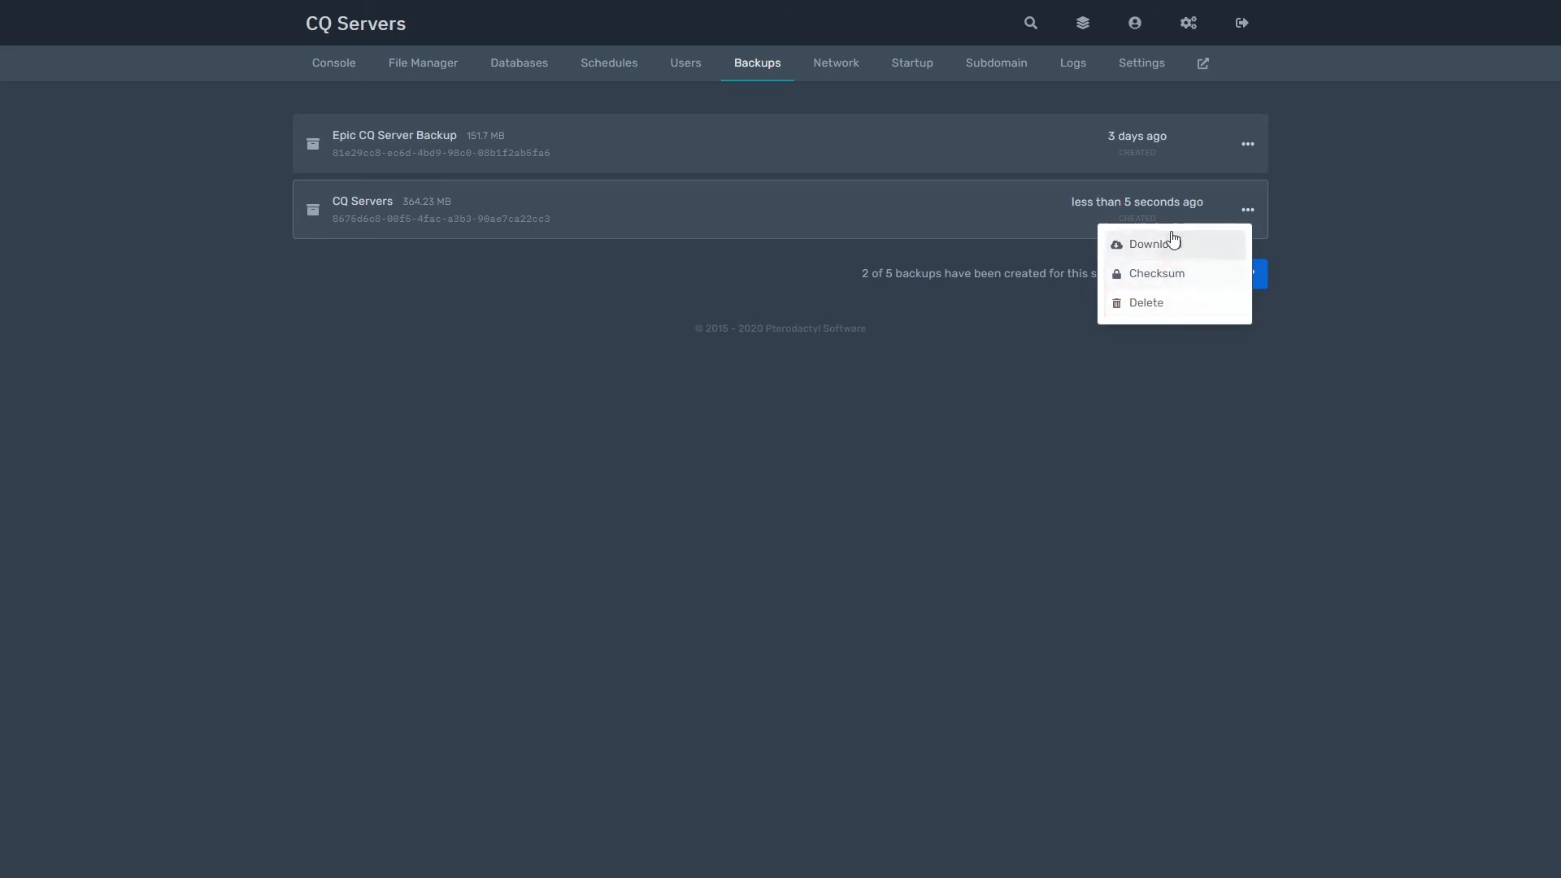
{"action": "left_click", "coordinate": [1325, 247]}
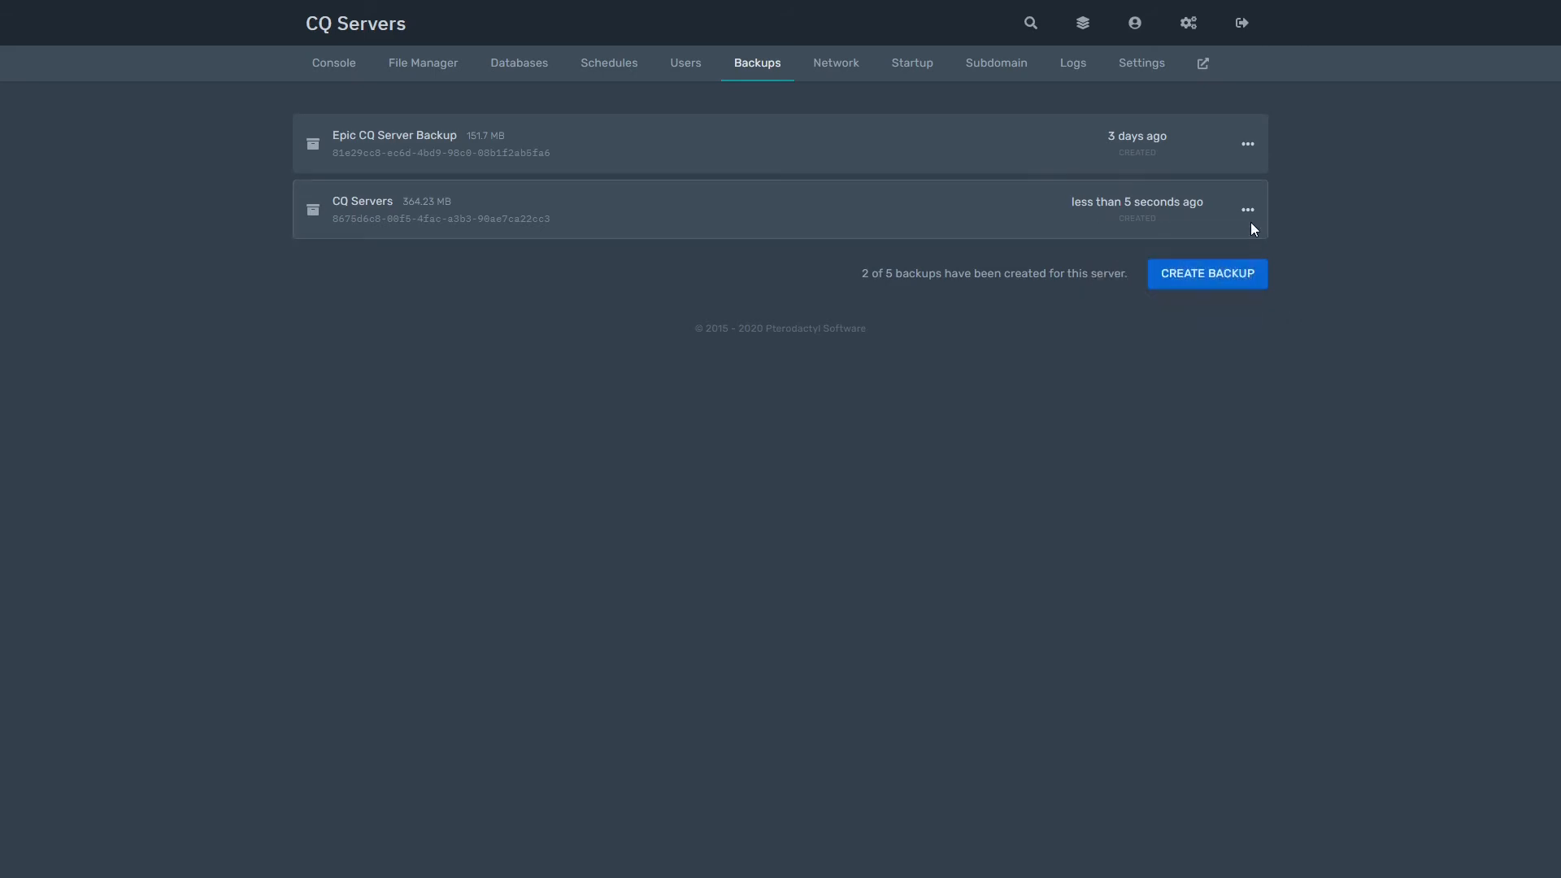
Step: On the Network page, copy IP 195.201.168.194 and select the 19132 allocation
{"action": "left_click", "coordinate": [842, 64]}
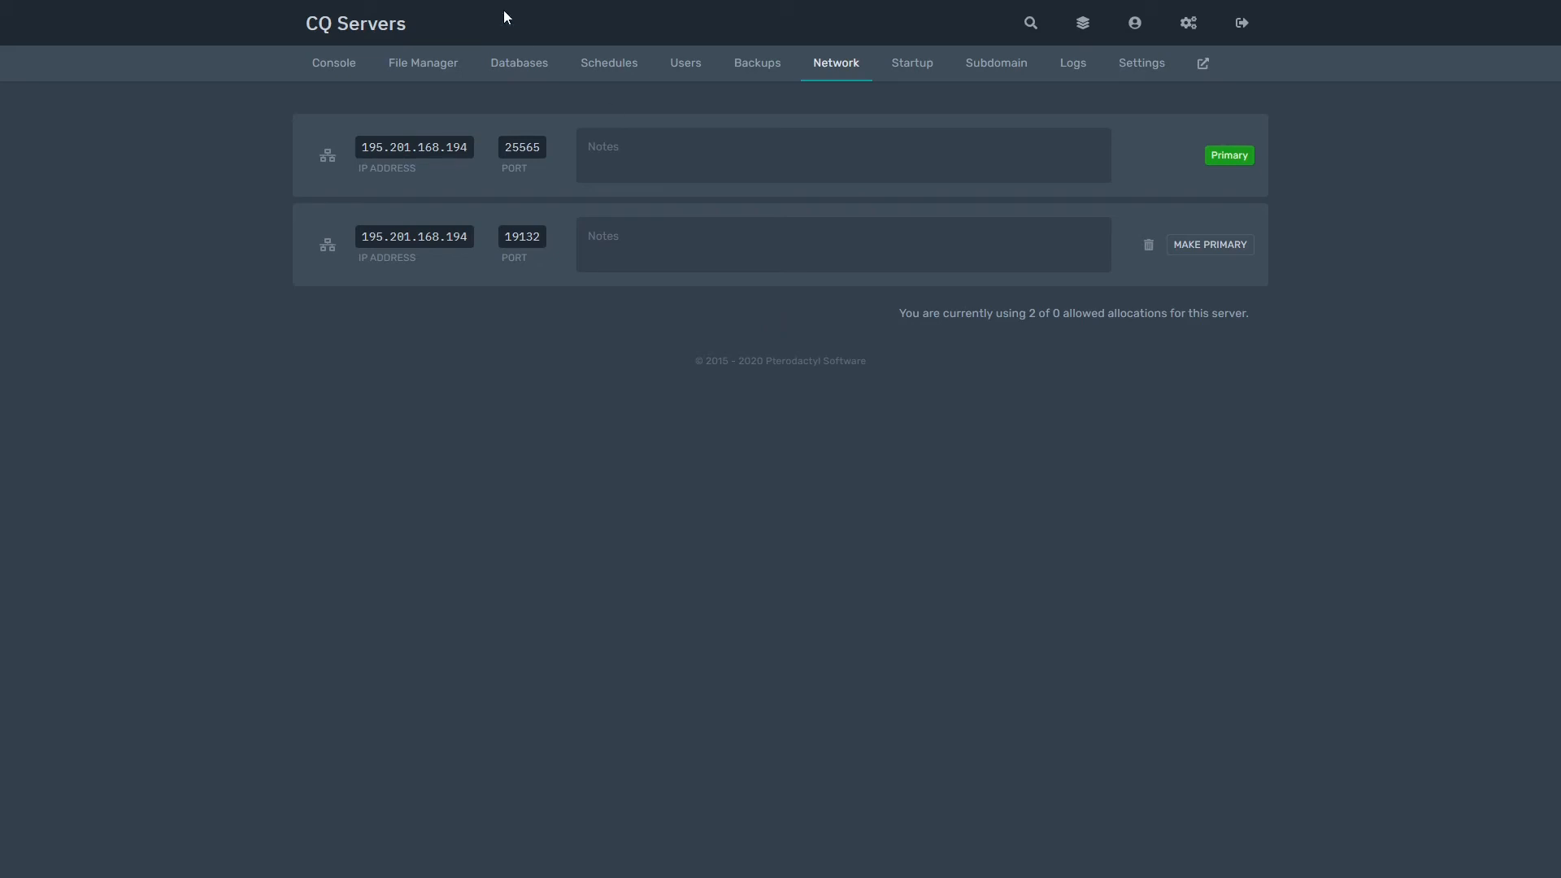
{"action": "left_click", "coordinate": [431, 147]}
{"action": "left_click", "coordinate": [528, 236]}
{"action": "left_click_drag", "start_coordinate": [533, 234], "coordinate": [559, 226]}
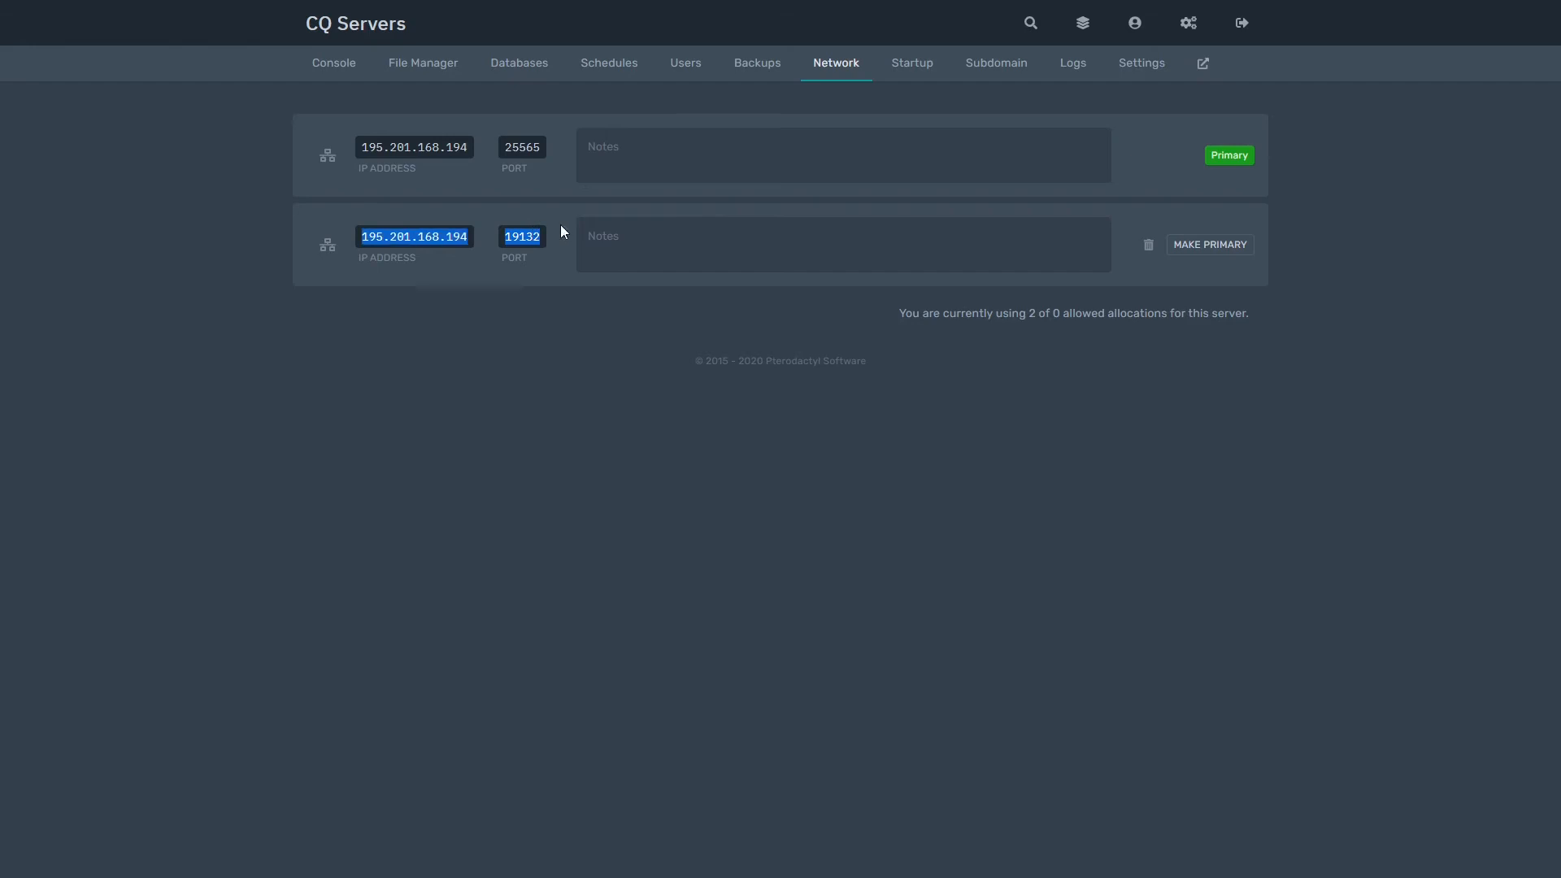
{"action": "left_click", "coordinate": [1000, 140]}
{"action": "left_click", "coordinate": [1294, 247]}
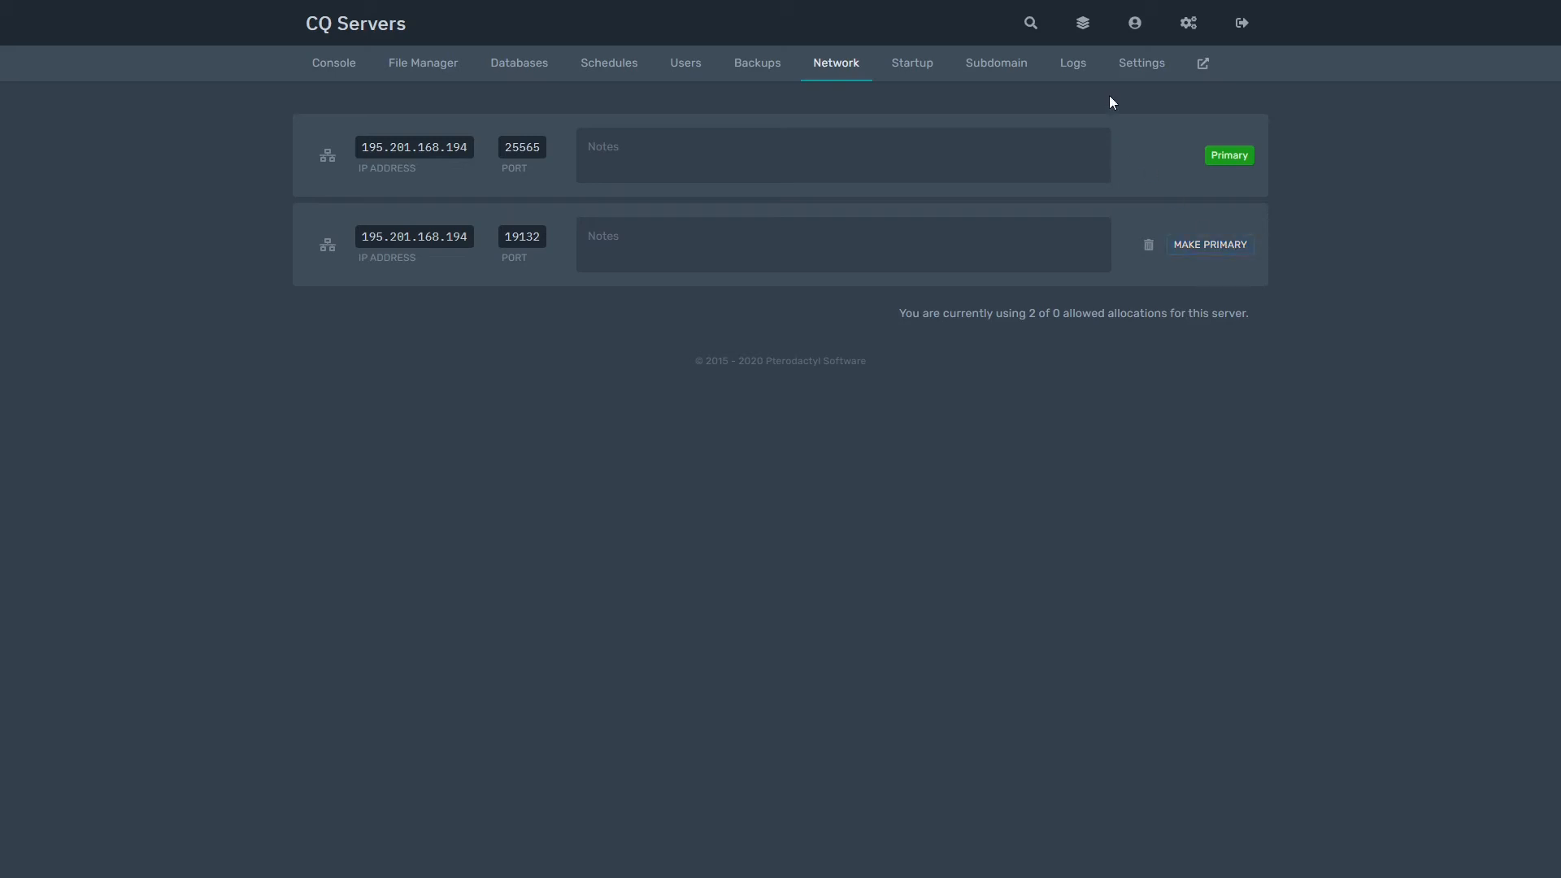
Step: On the Startup page, inspect the server.jar field and leave it unchanged
{"action": "left_click", "coordinate": [914, 78]}
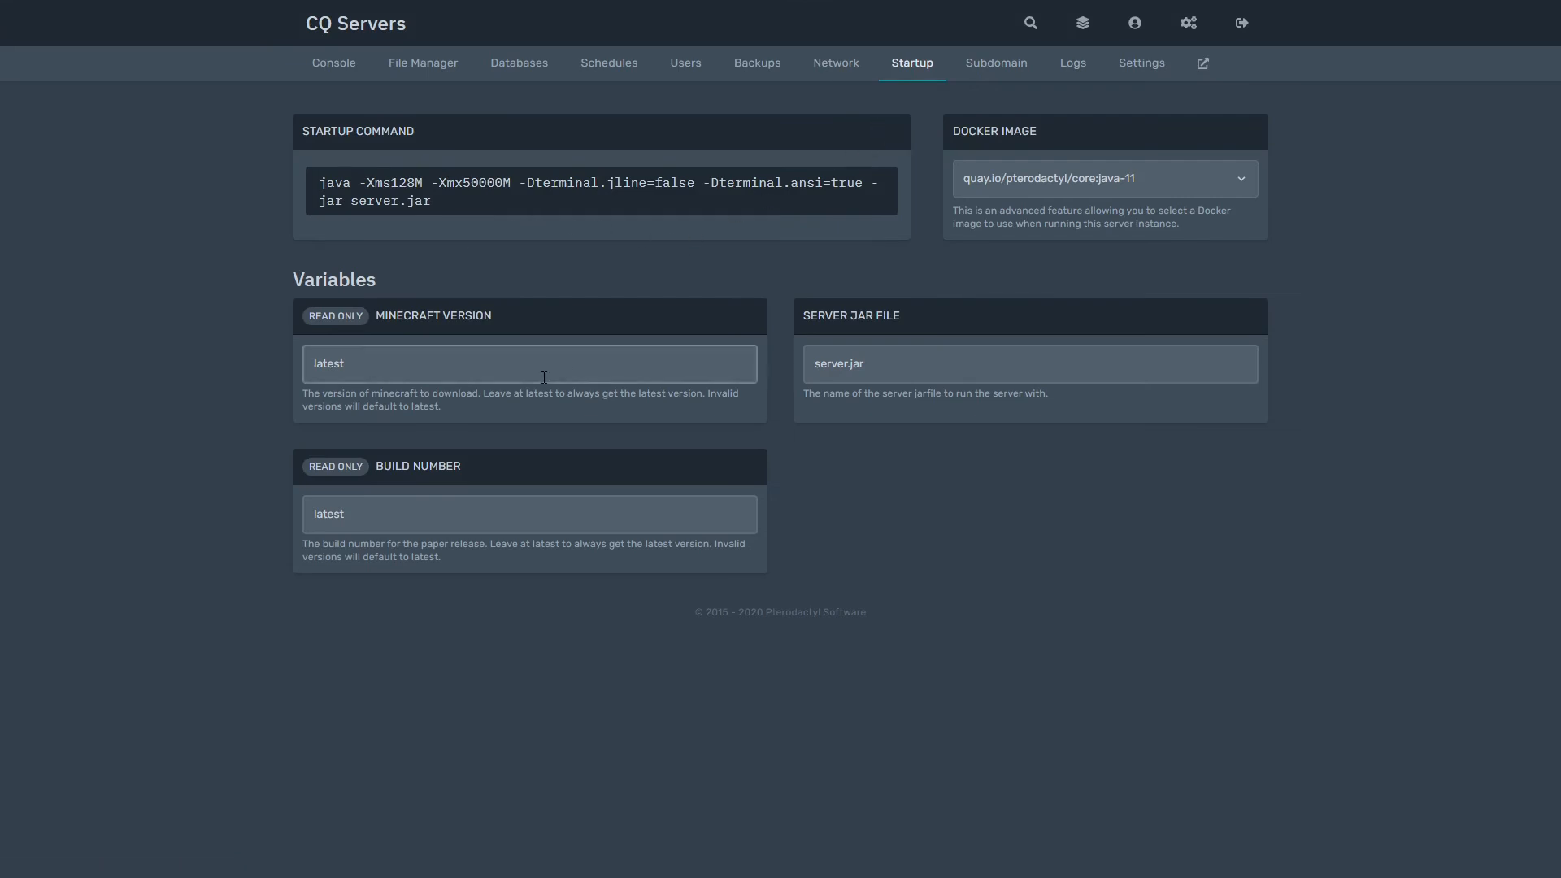
{"action": "left_click", "coordinate": [906, 368]}
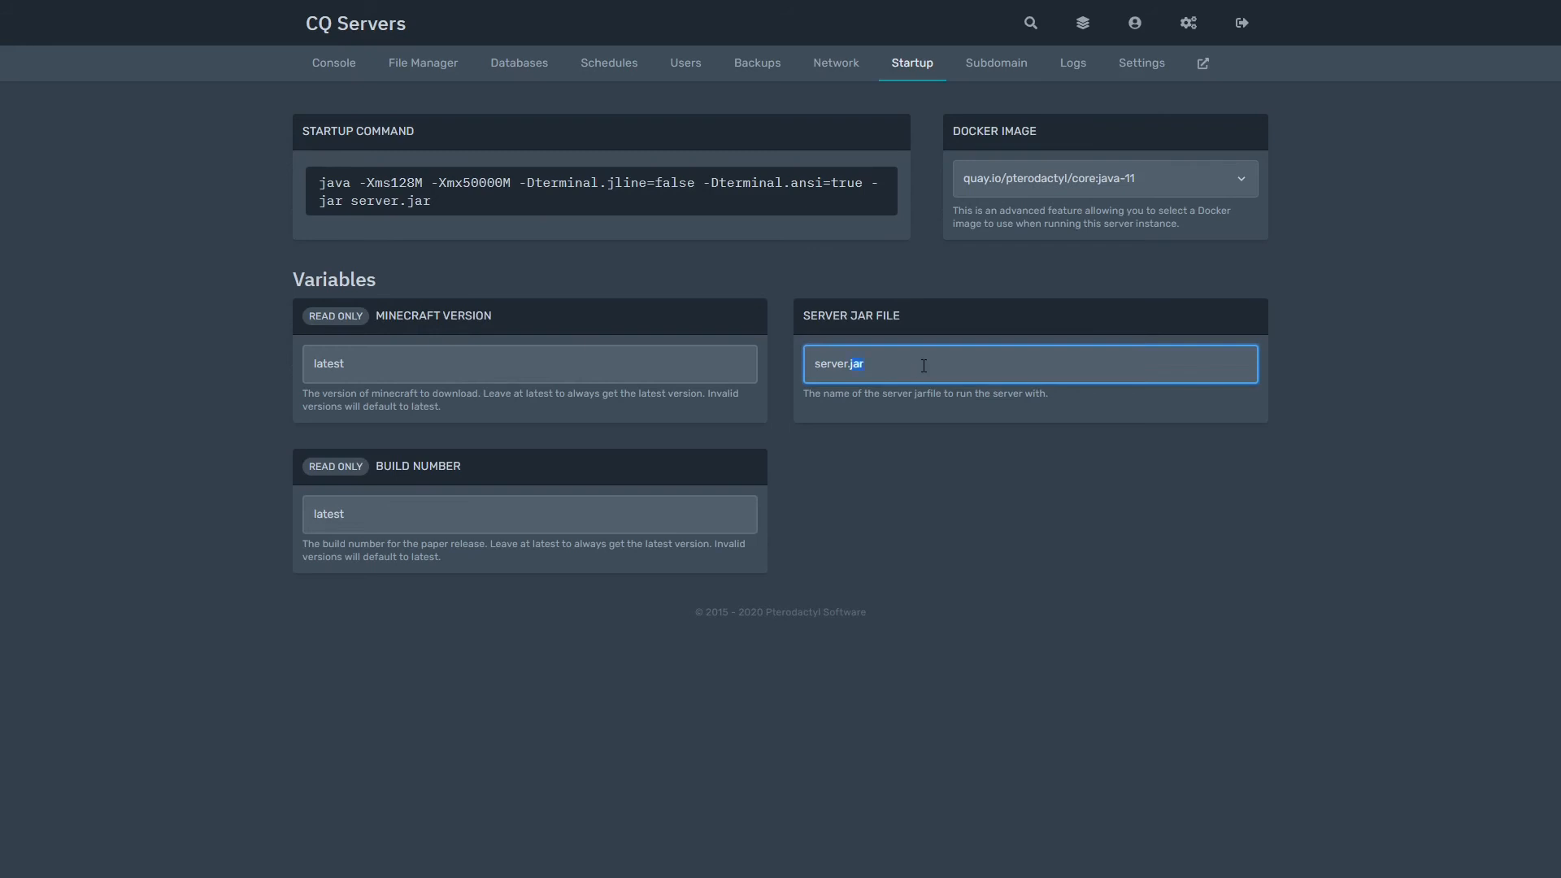
{"action": "triple_click", "coordinate": [924, 366]}
{"action": "left_click", "coordinate": [945, 368]}
{"action": "left_click", "coordinate": [778, 368]}
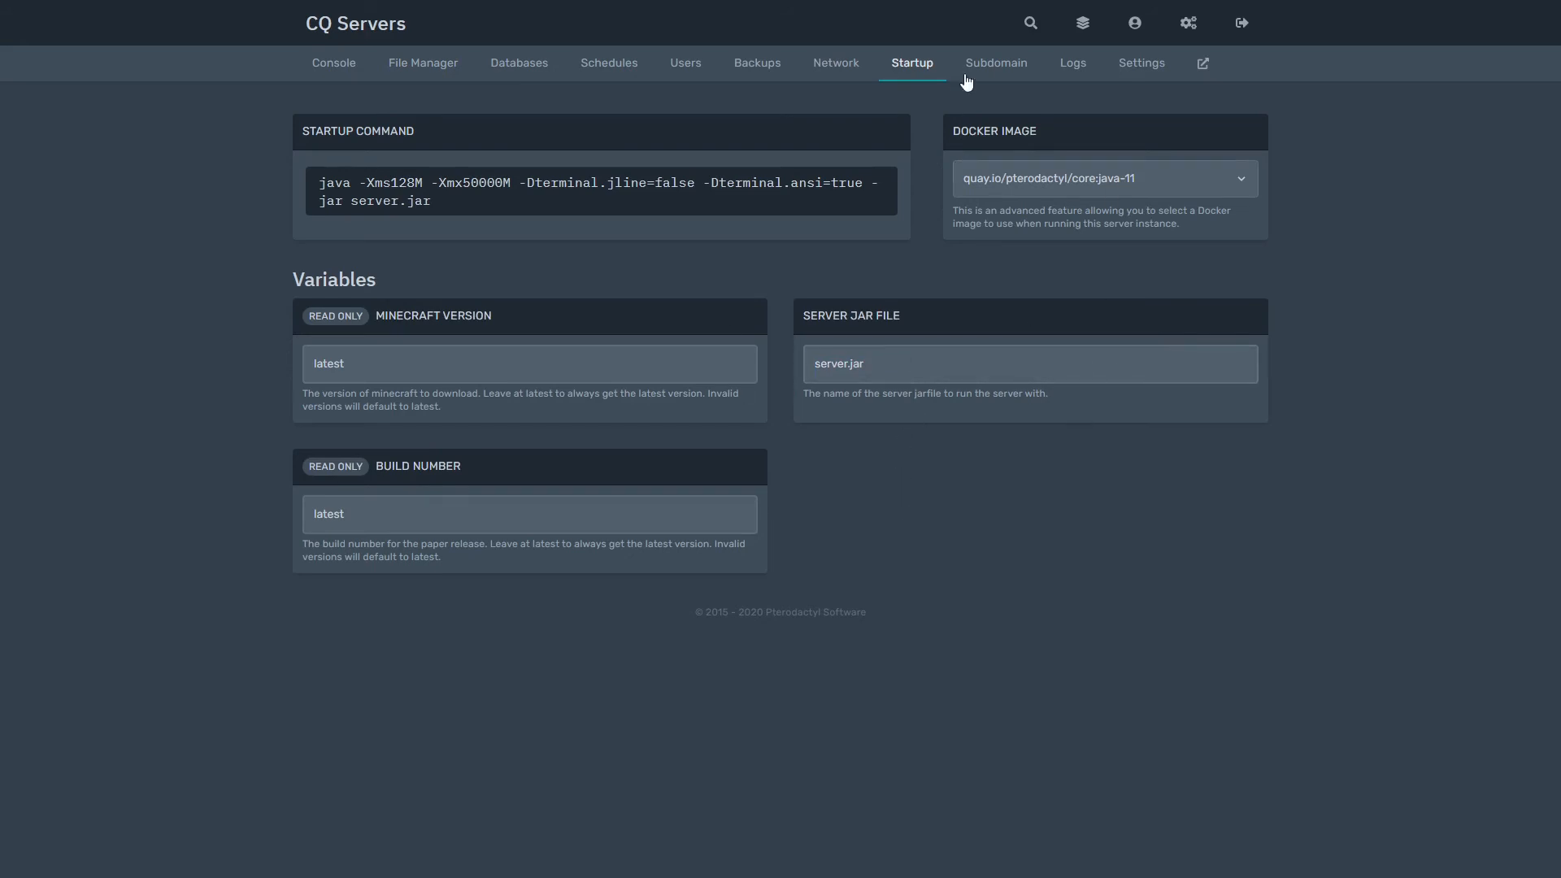
Step: Choose quay.io/pterodactyl/core:java as the Docker image and return to the console
{"action": "triple_click", "coordinate": [1041, 131]}
{"action": "left_click", "coordinate": [1048, 137]}
{"action": "left_click", "coordinate": [1067, 179]}
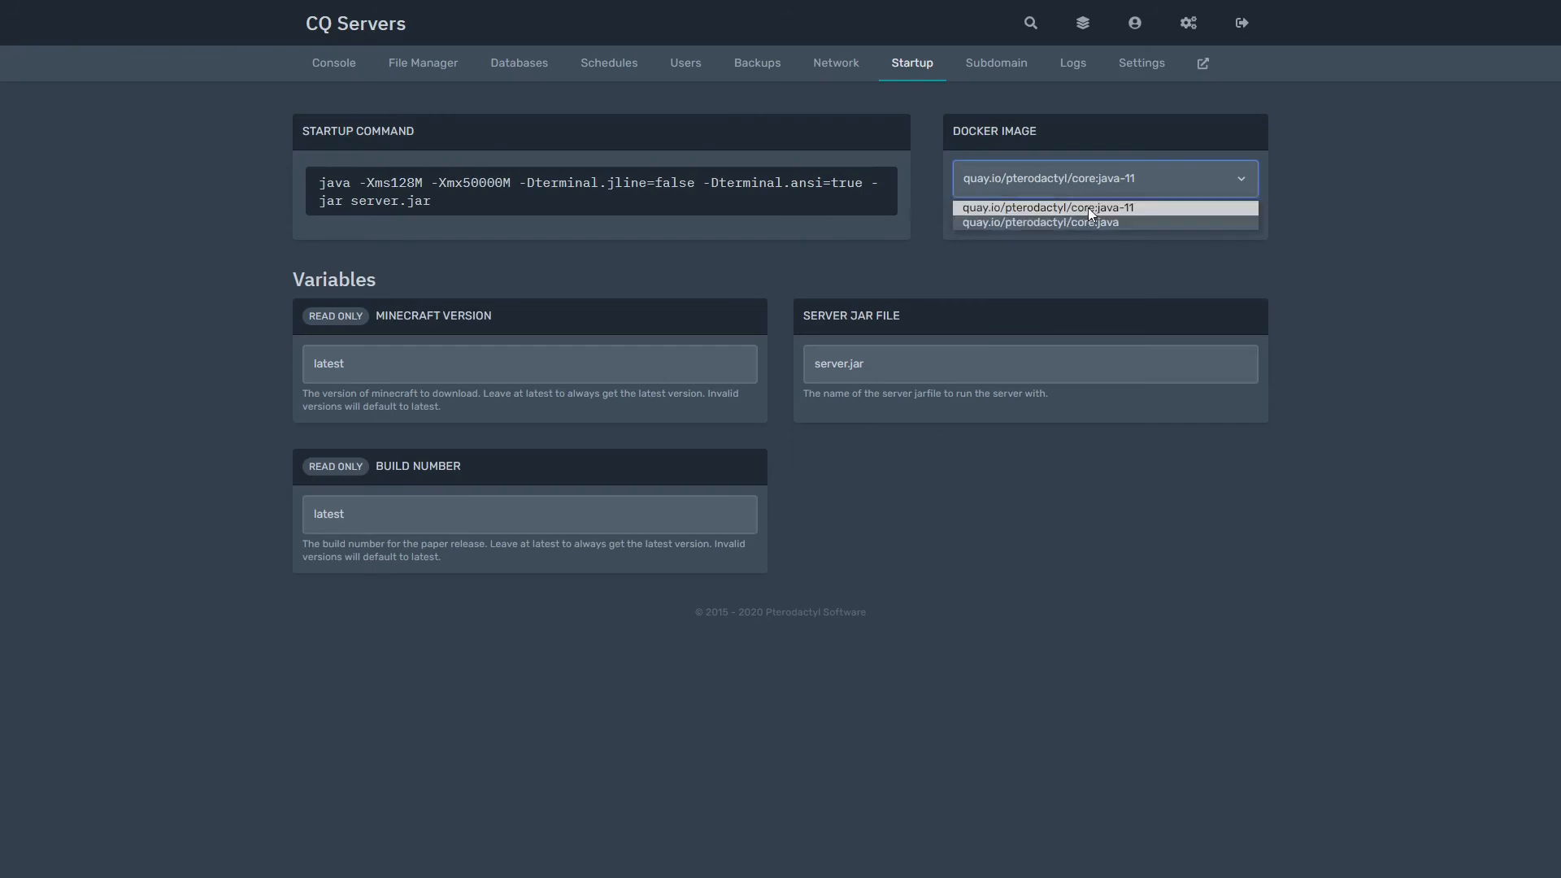
{"action": "left_click", "coordinate": [1088, 184]}
{"action": "left_click", "coordinate": [1088, 184]}
{"action": "left_click", "coordinate": [1087, 183]}
{"action": "left_click", "coordinate": [1087, 184]}
{"action": "left_click", "coordinate": [1094, 218]}
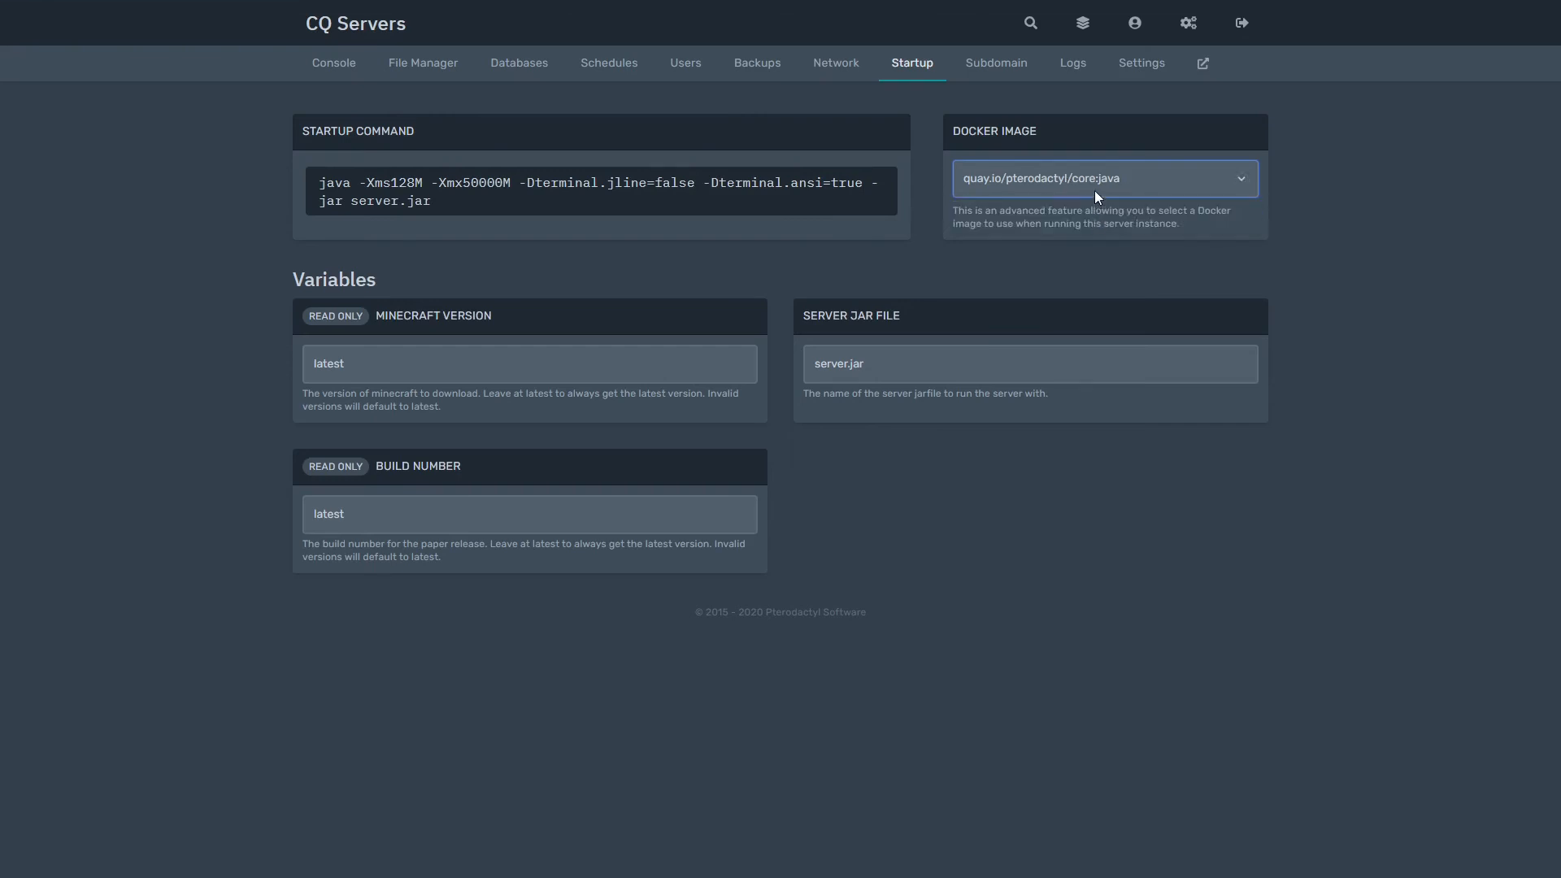
{"action": "left_click", "coordinate": [1094, 190]}
{"action": "left_click", "coordinate": [1096, 207]}
{"action": "left_click", "coordinate": [316, 62]}
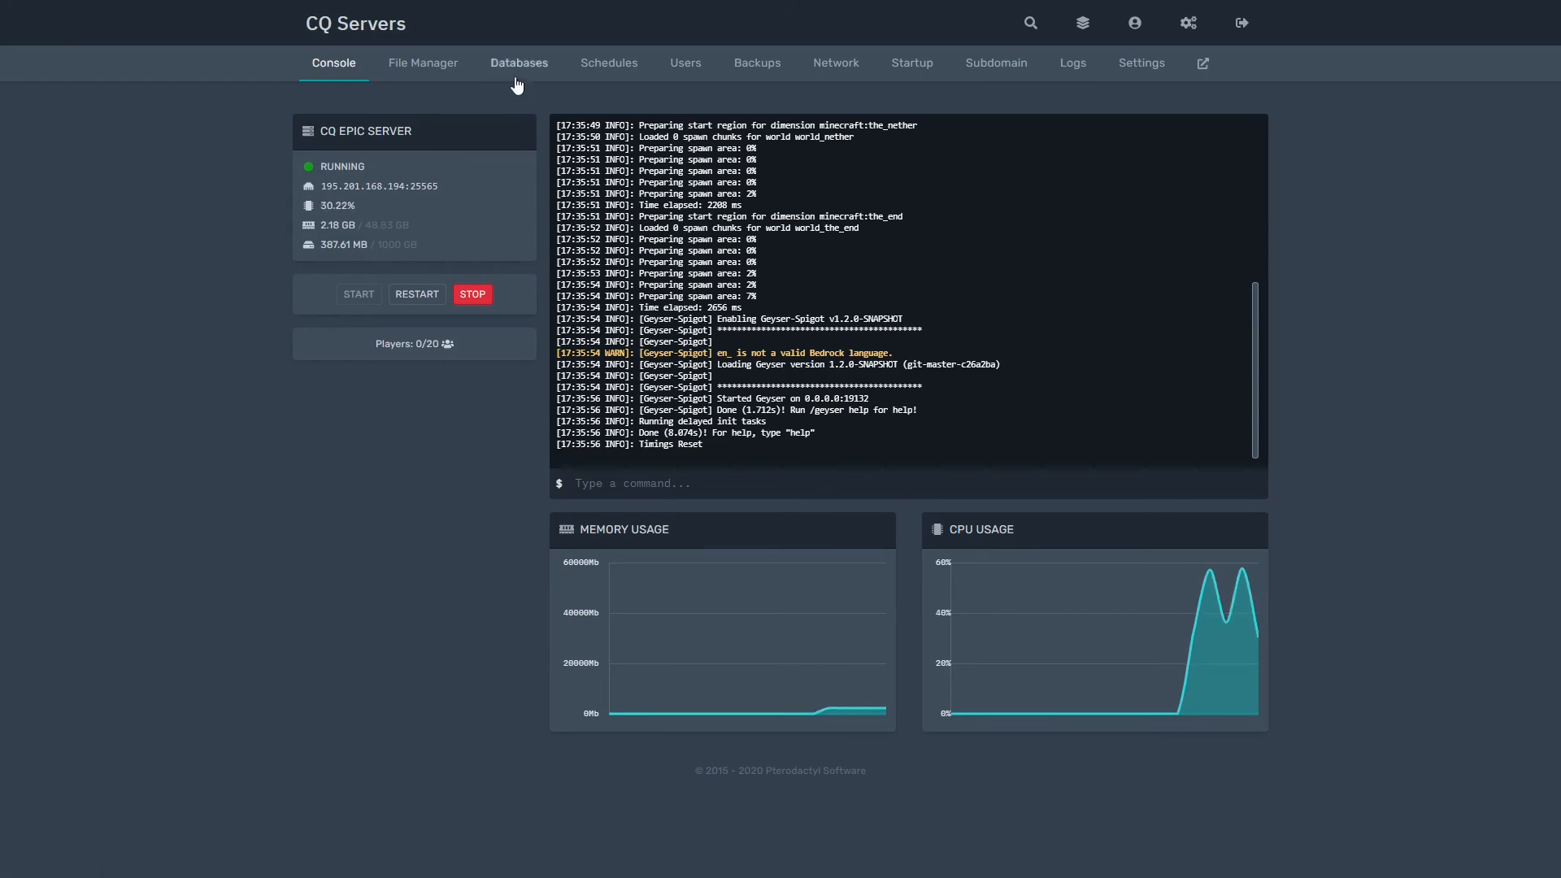
Step: Visit Schedules, Console and File Manager, ending on Schedules showing the Minecraft Restart schedule
{"action": "left_click", "coordinate": [611, 65]}
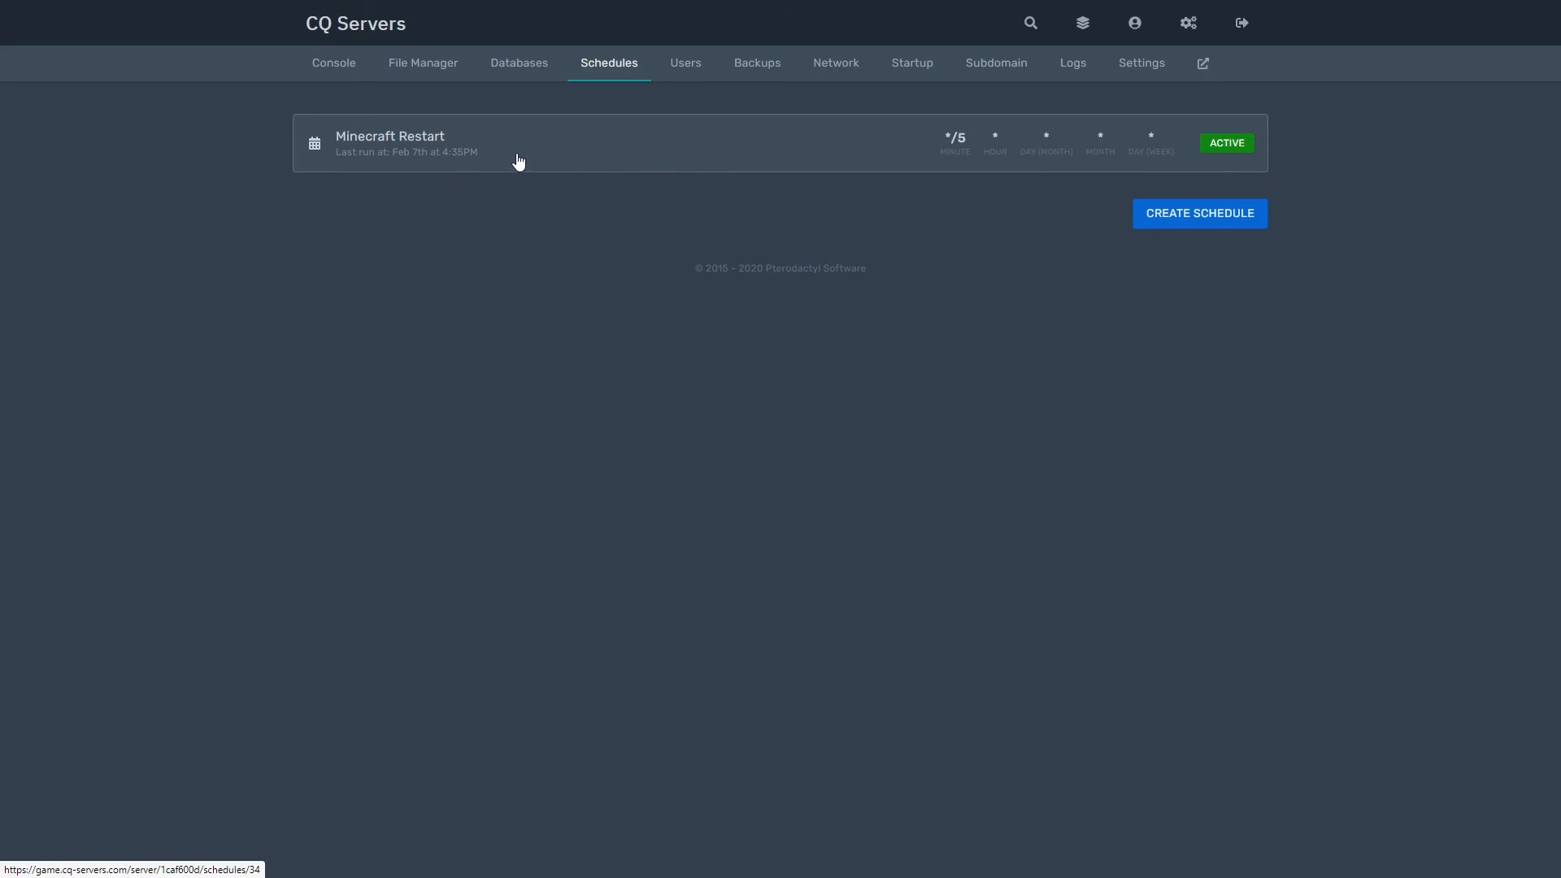
{"action": "left_click", "coordinate": [340, 68]}
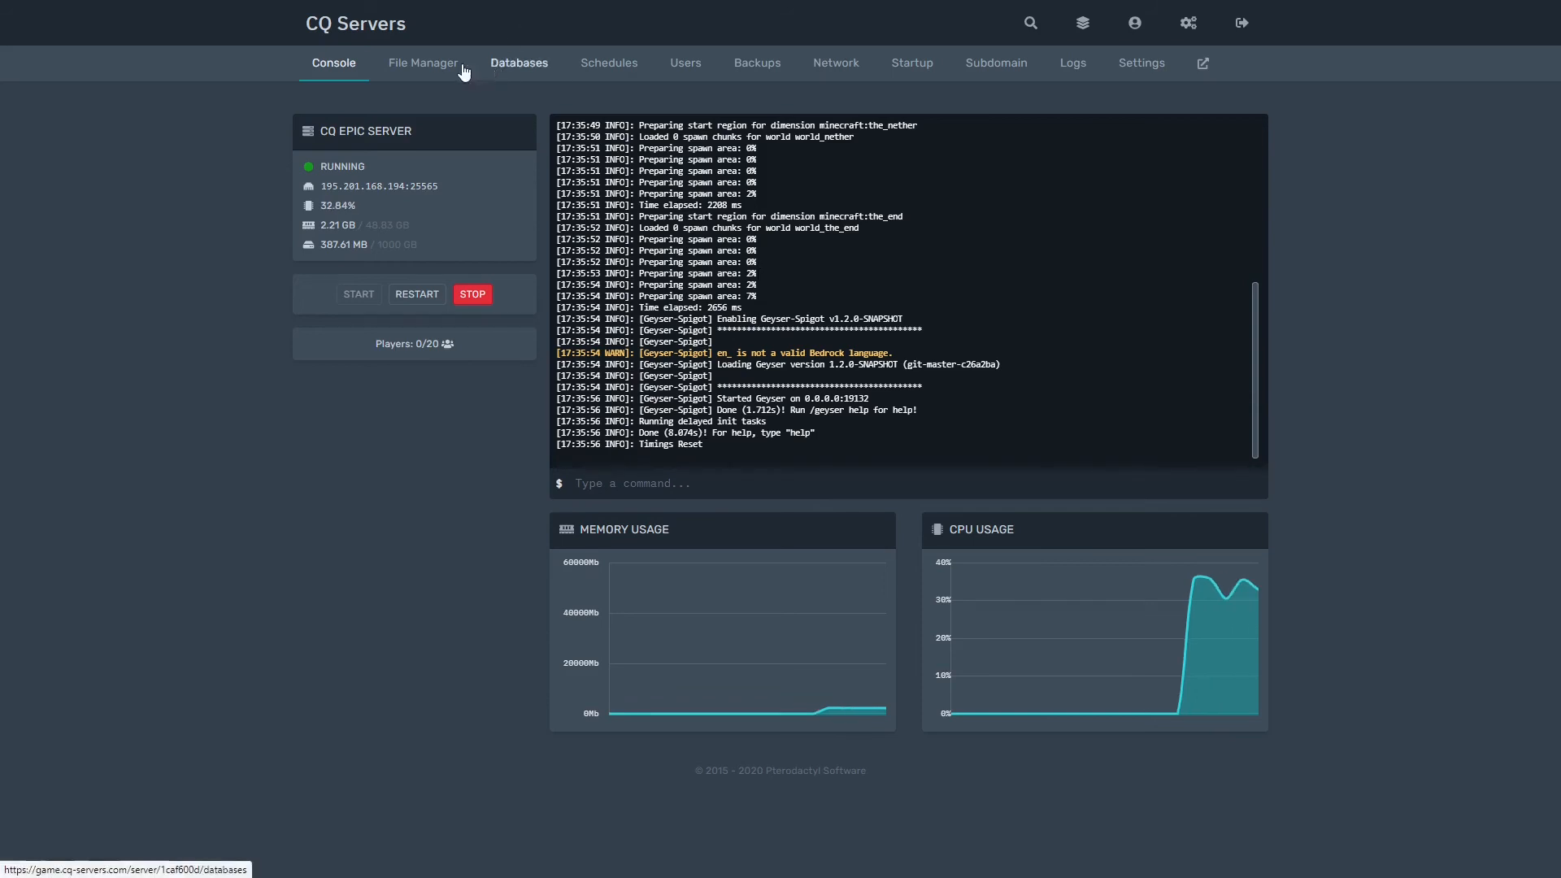
{"action": "left_click", "coordinate": [431, 64]}
{"action": "left_click", "coordinate": [606, 65]}
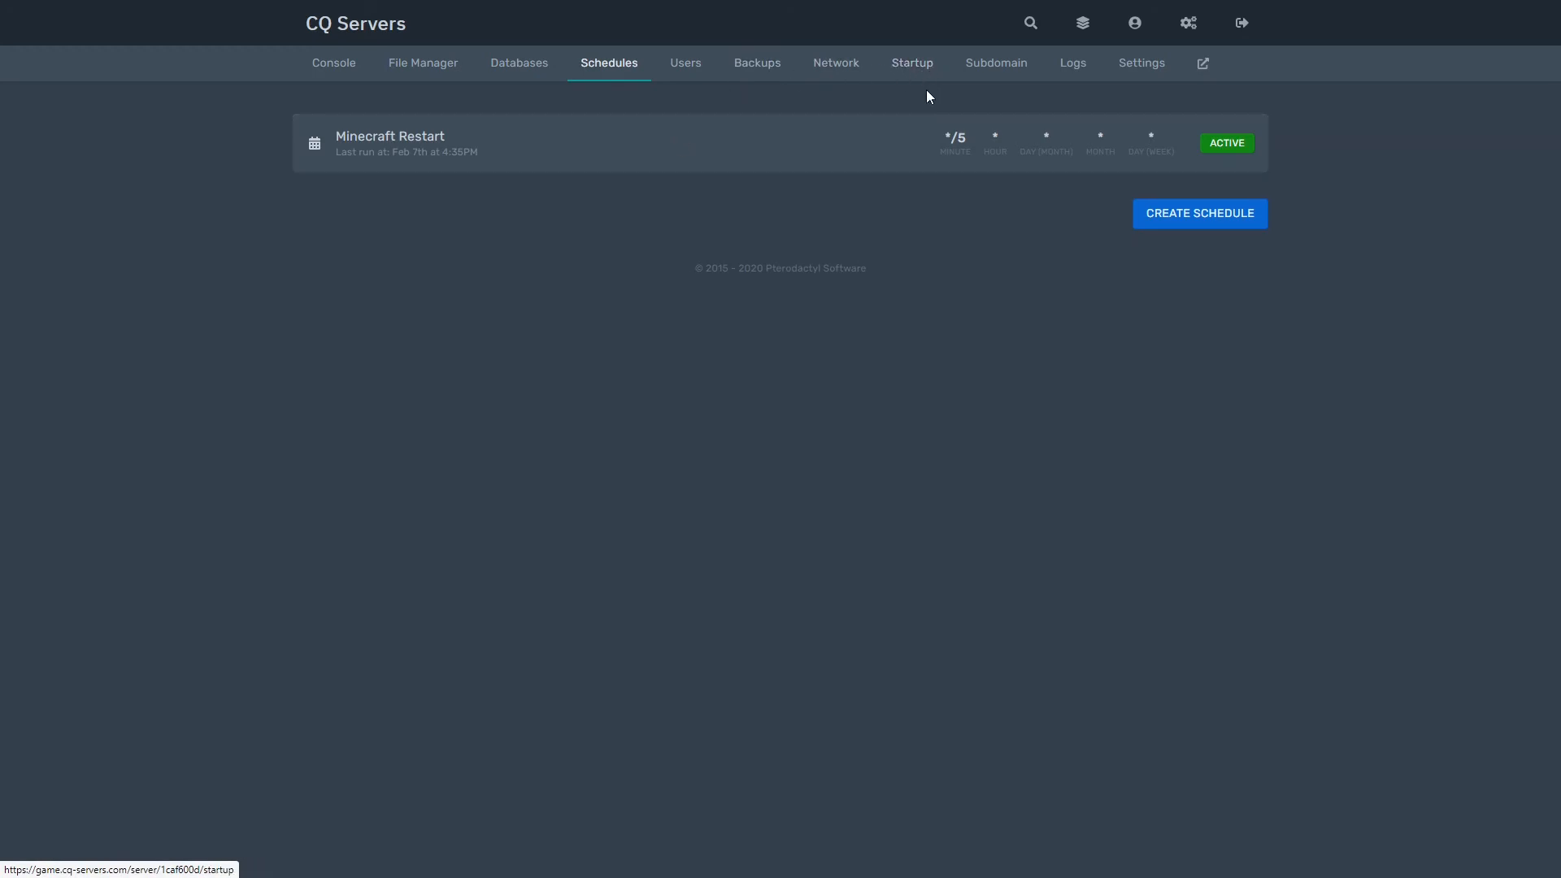
Step: Delete the existing hypedmc.gamecq.net subdomain and check the available domains
{"action": "left_click", "coordinate": [975, 71]}
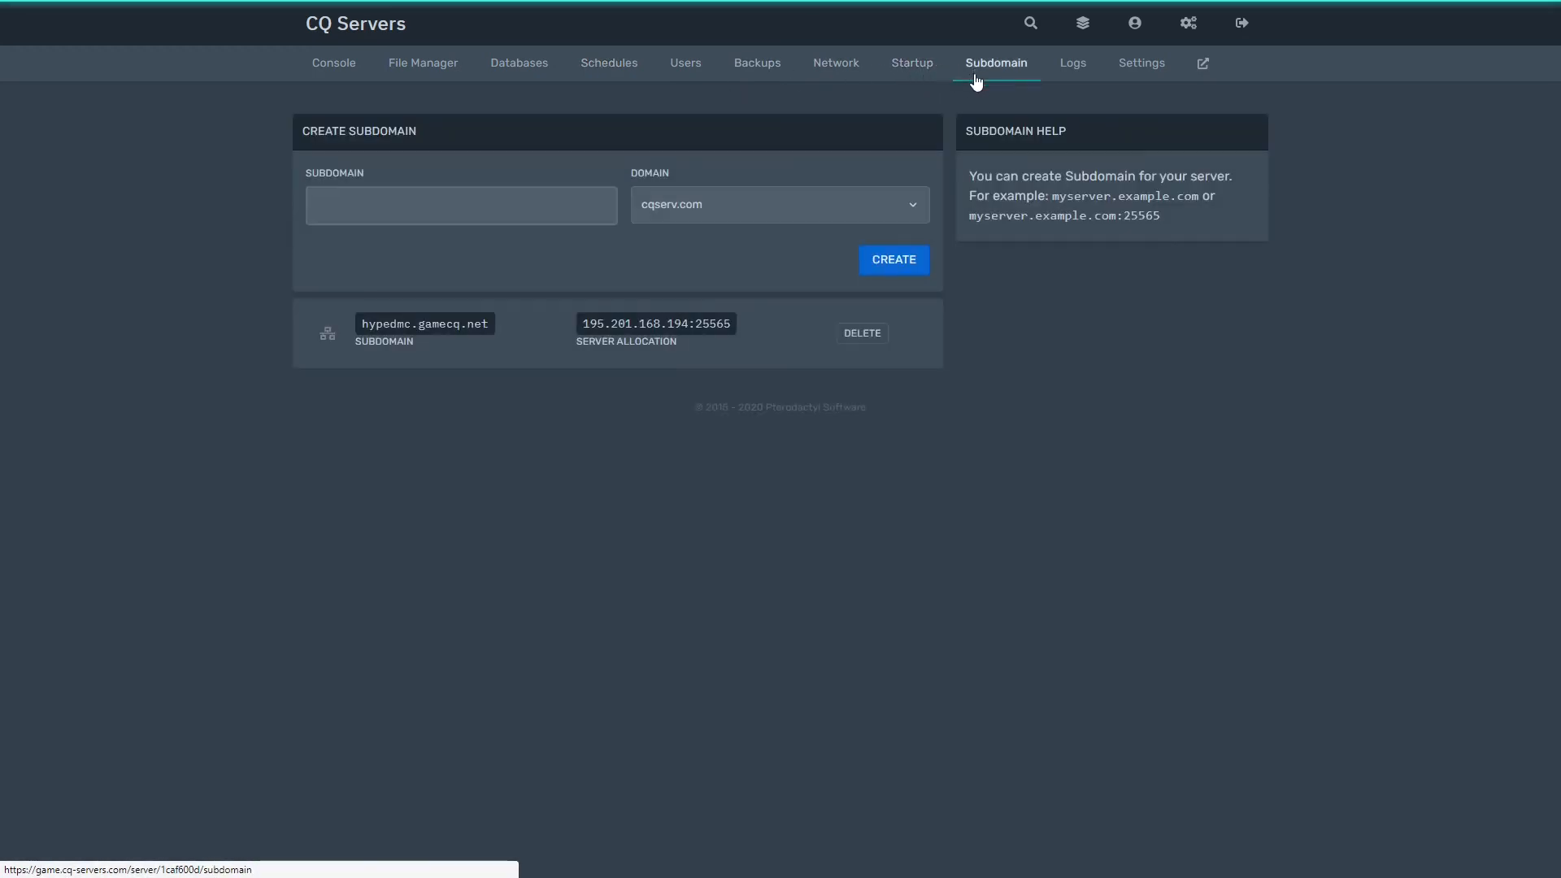
{"action": "left_click", "coordinate": [877, 347]}
{"action": "left_click", "coordinate": [986, 277]}
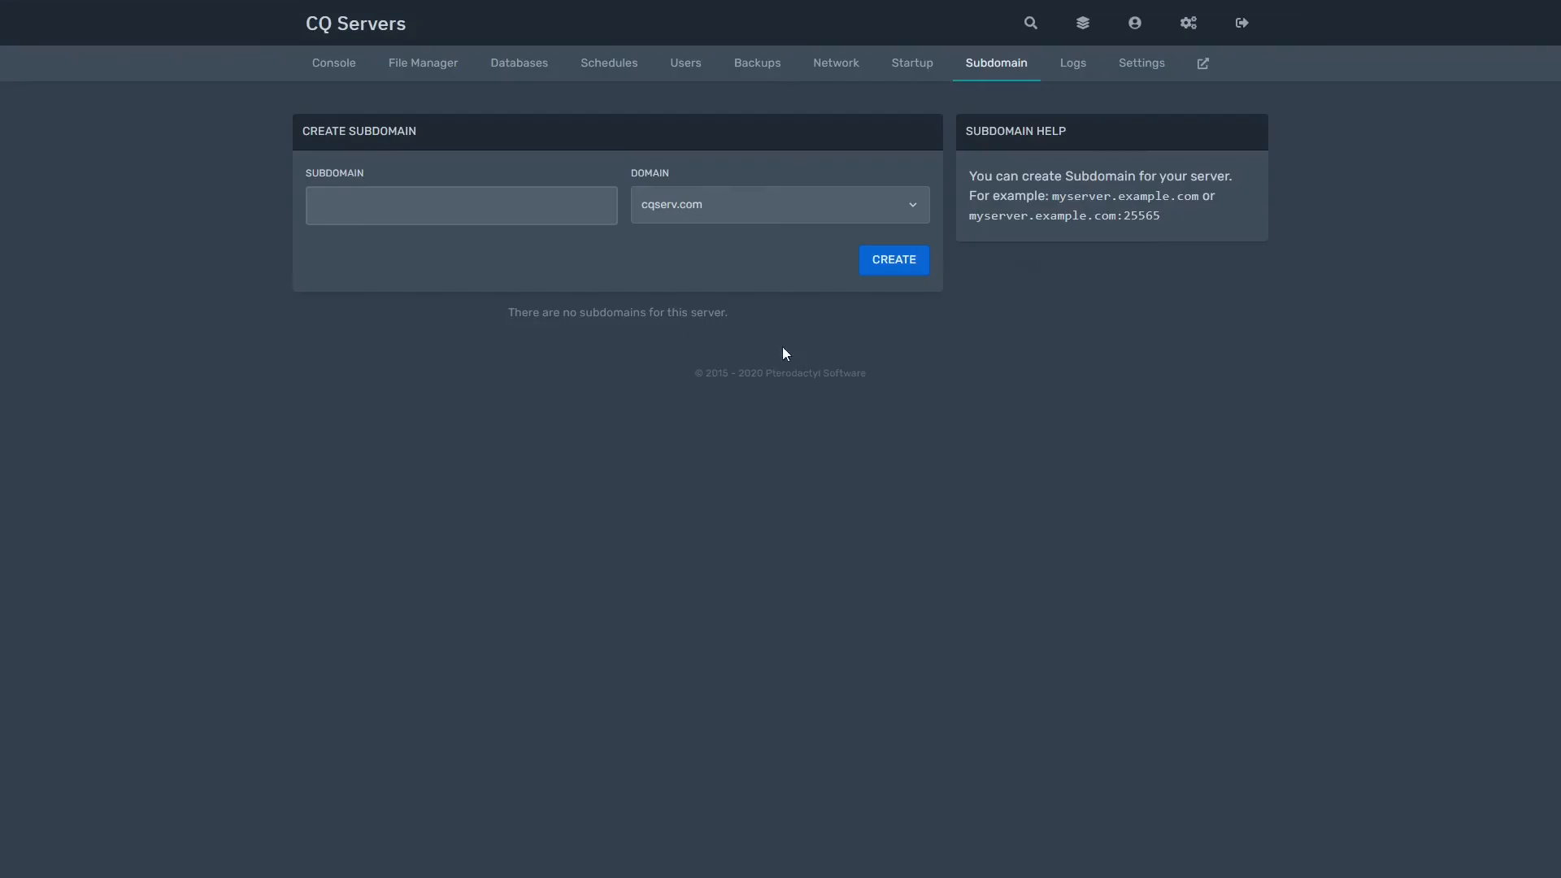
{"action": "left_click", "coordinate": [756, 199]}
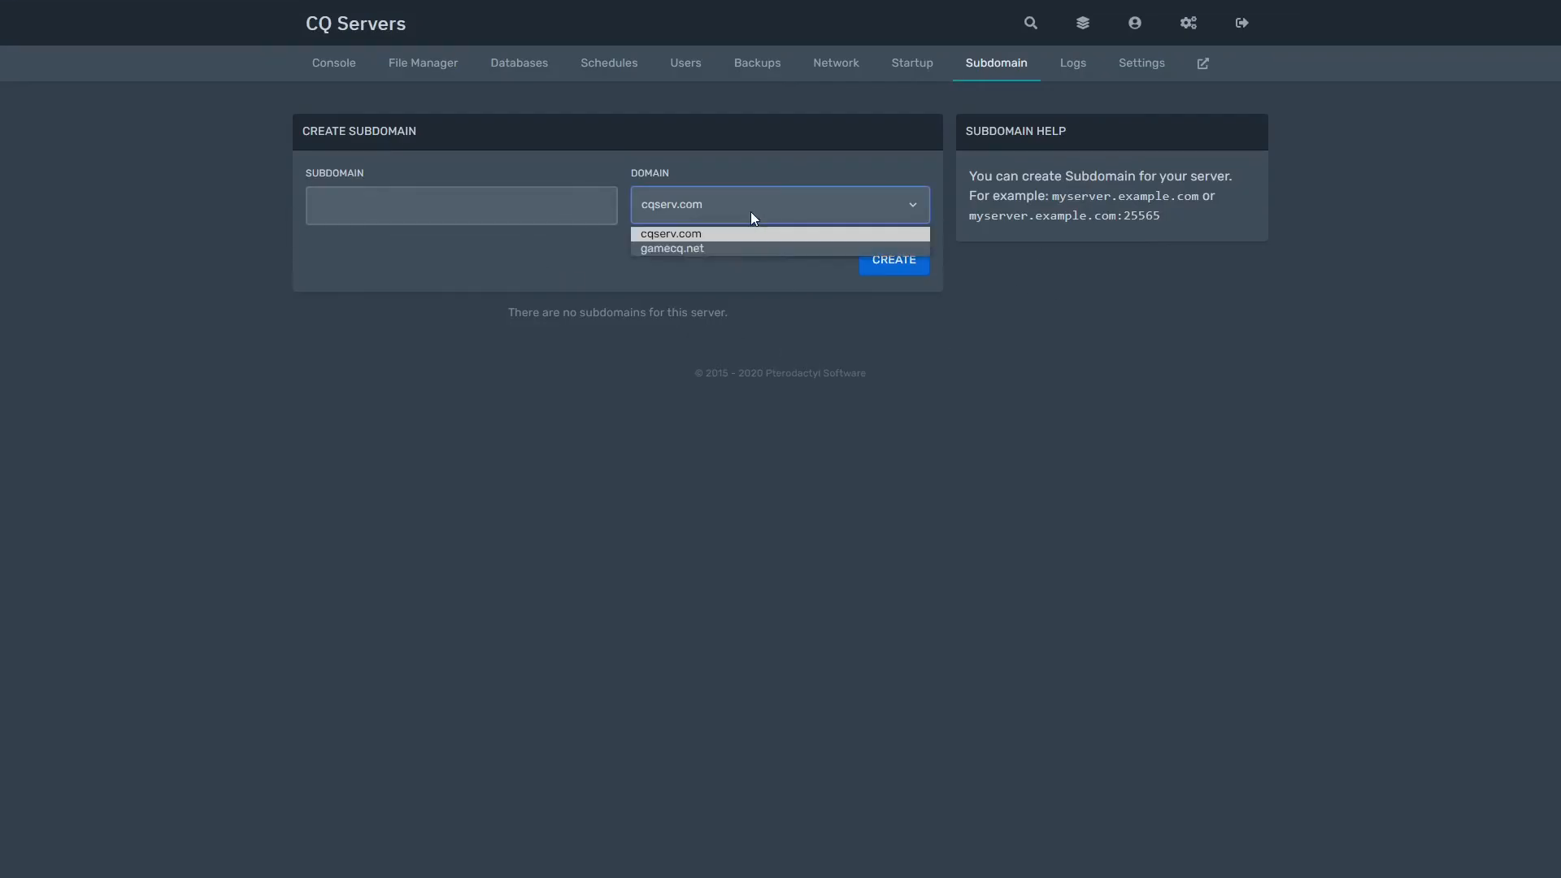
{"action": "left_click", "coordinate": [749, 209]}
Step: Create the subdomain 'Test' on the cqserv.com domain
{"action": "left_click", "coordinate": [477, 213]}
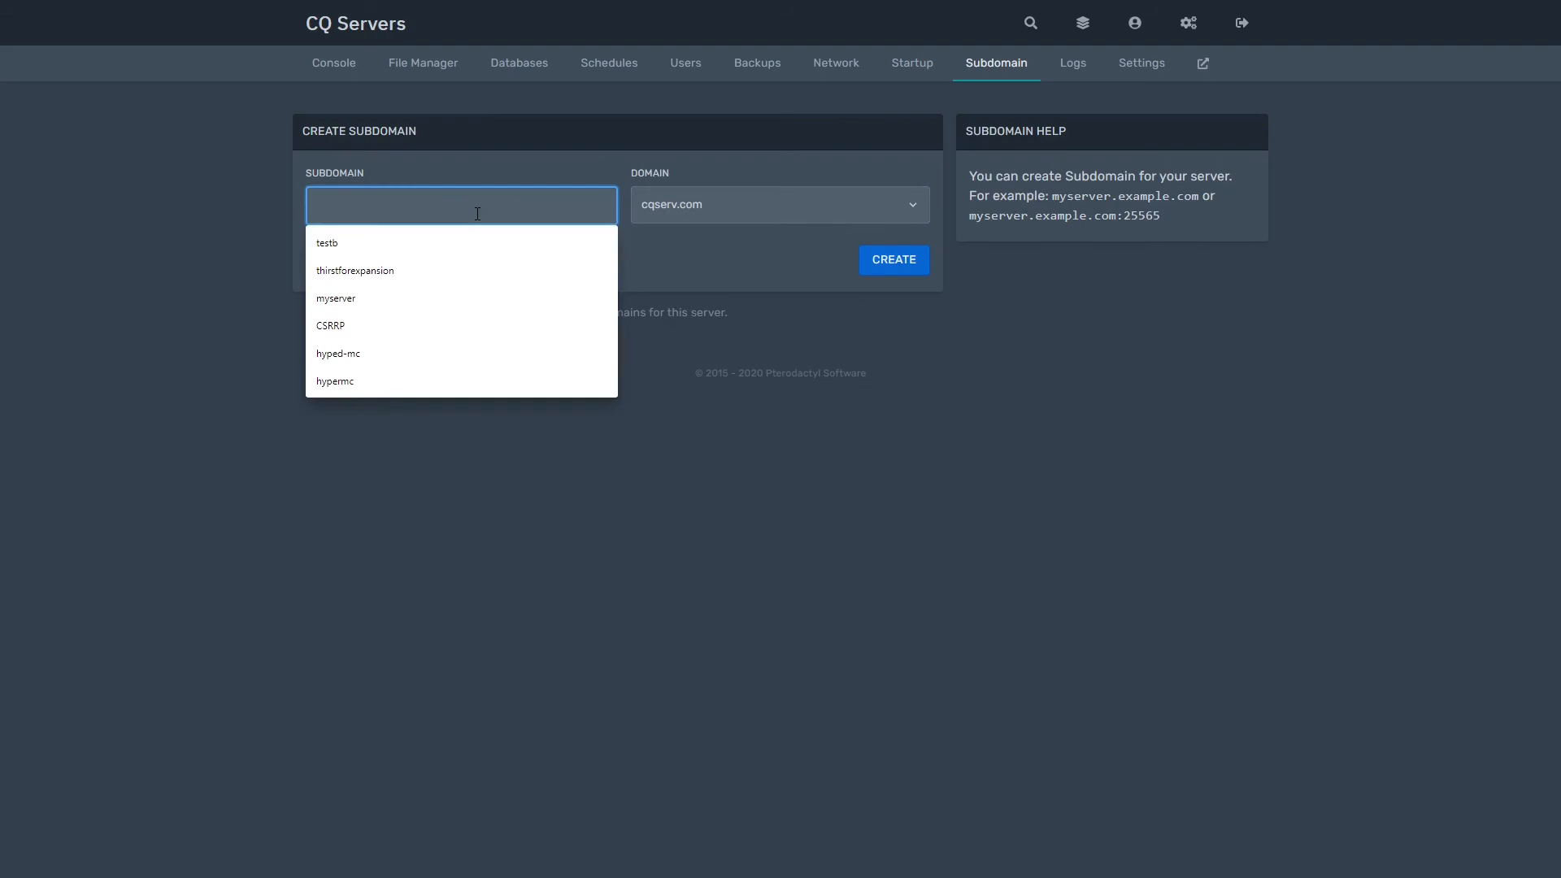
{"action": "type", "text": "Test"}
{"action": "key", "text": "BackSpace"}
{"action": "key", "text": "BackSpace"}
{"action": "key", "text": "BackSpace"}
{"action": "type", "text": "e"}
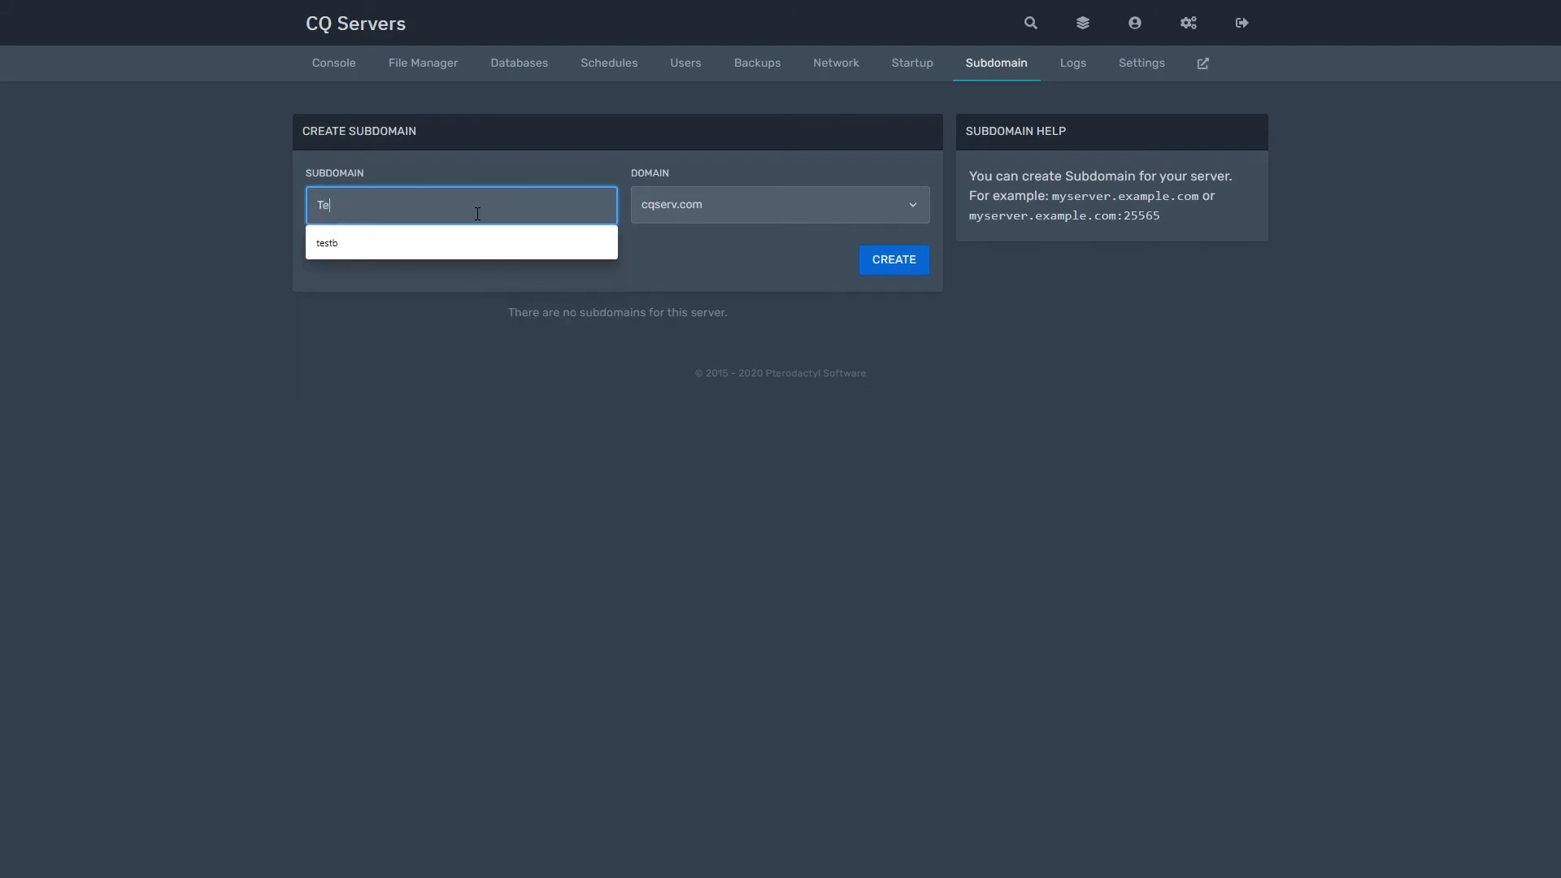
{"action": "type", "text": "st"}
{"action": "left_click", "coordinate": [599, 272]}
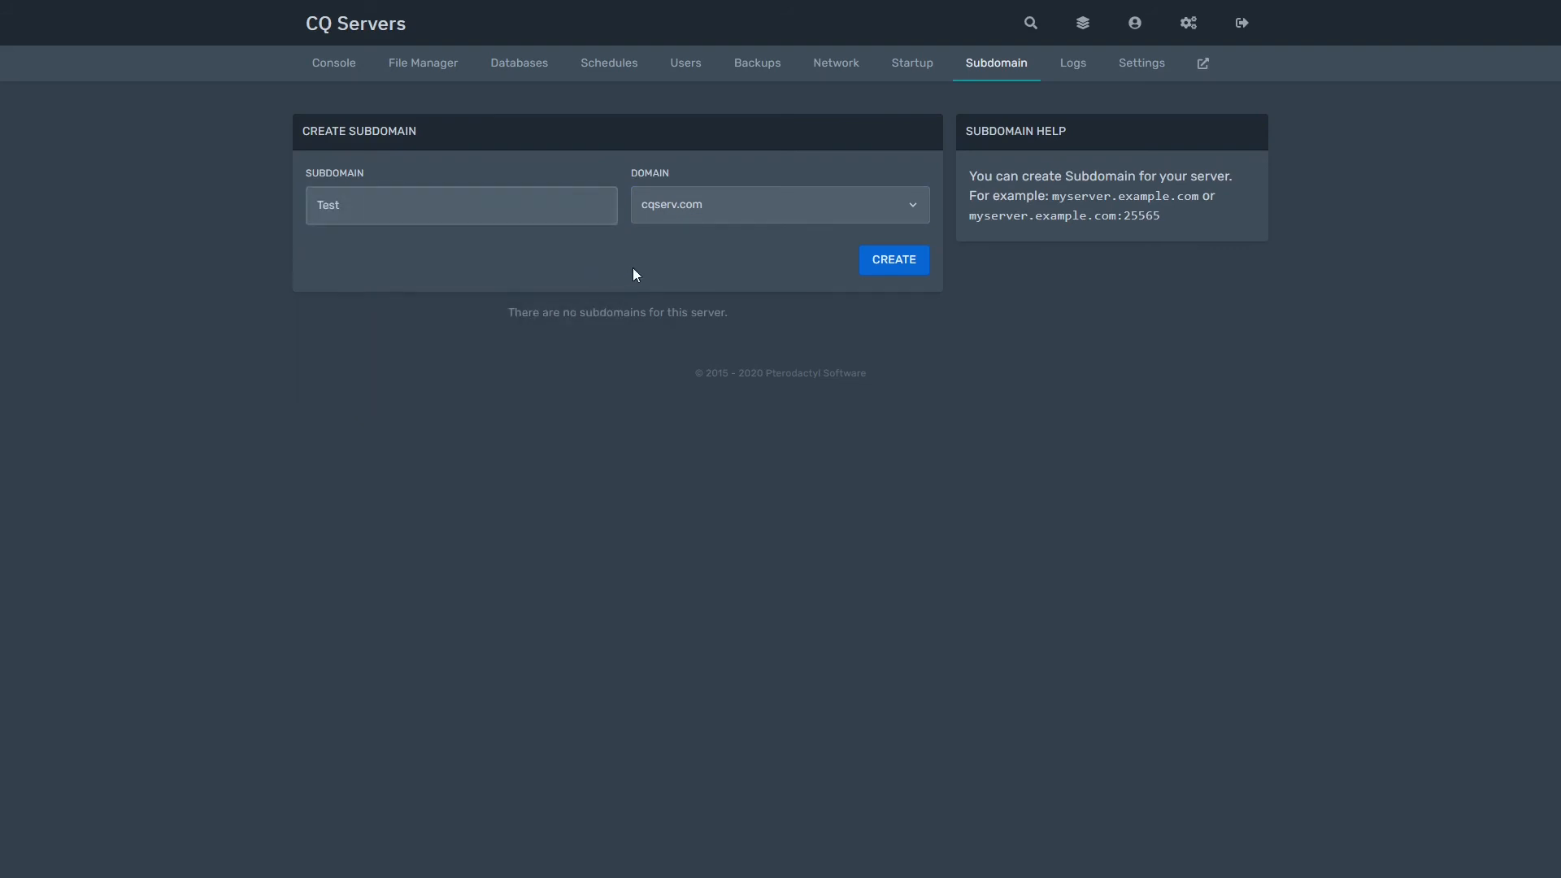
{"action": "left_click", "coordinate": [675, 210]}
{"action": "left_click", "coordinate": [700, 245]}
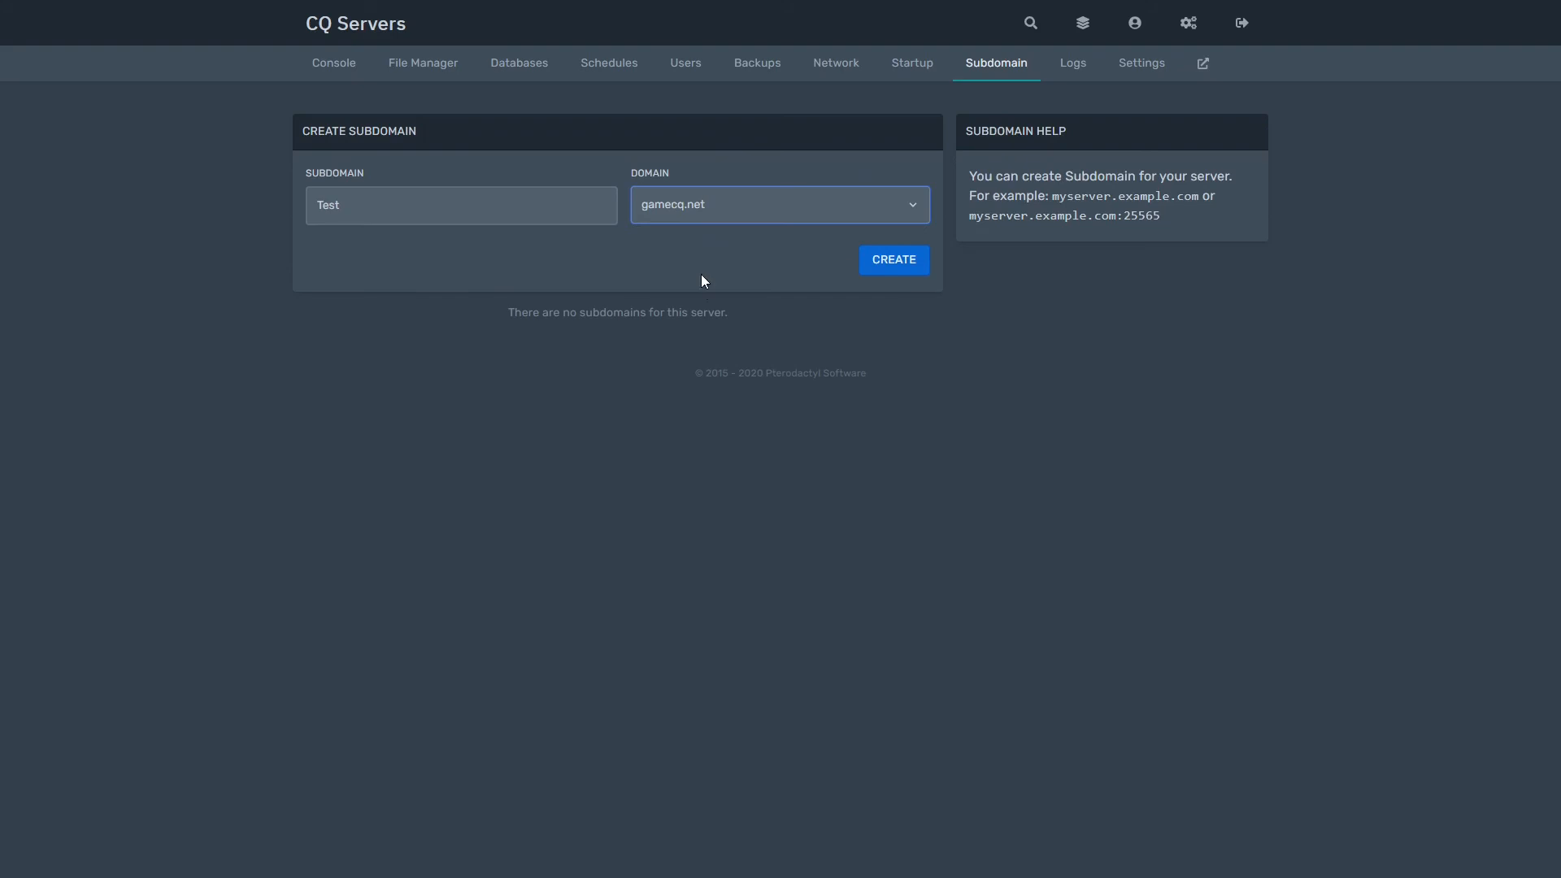
{"action": "left_click", "coordinate": [712, 205]}
{"action": "left_click", "coordinate": [705, 233]}
{"action": "left_click", "coordinate": [701, 210]}
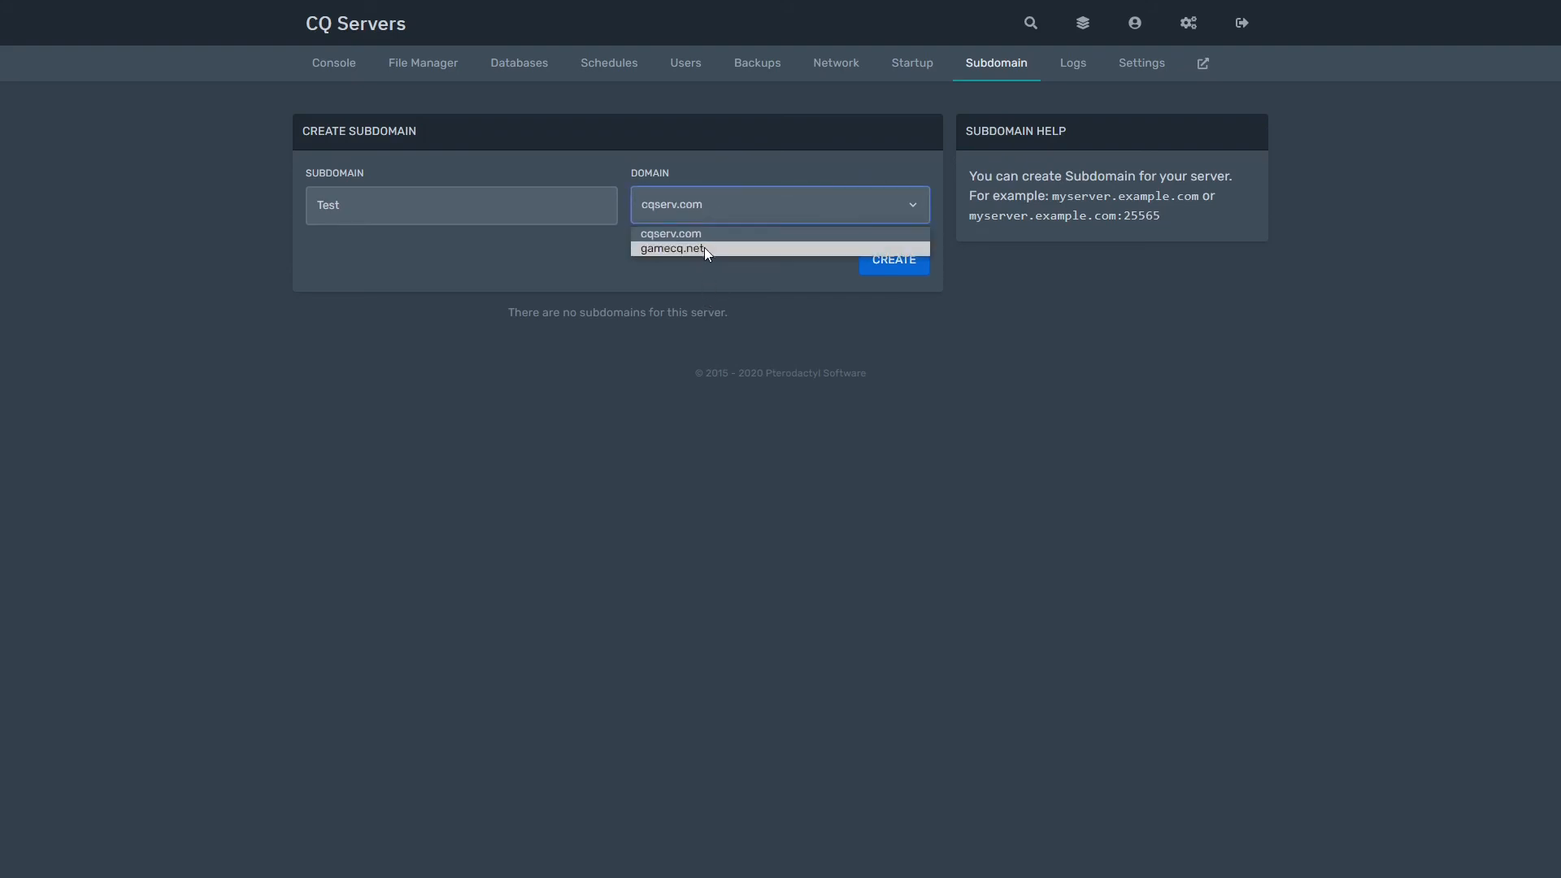
{"action": "left_click", "coordinate": [704, 246]}
{"action": "left_click", "coordinate": [705, 250]}
{"action": "left_click", "coordinate": [712, 221]}
{"action": "left_click", "coordinate": [715, 233]}
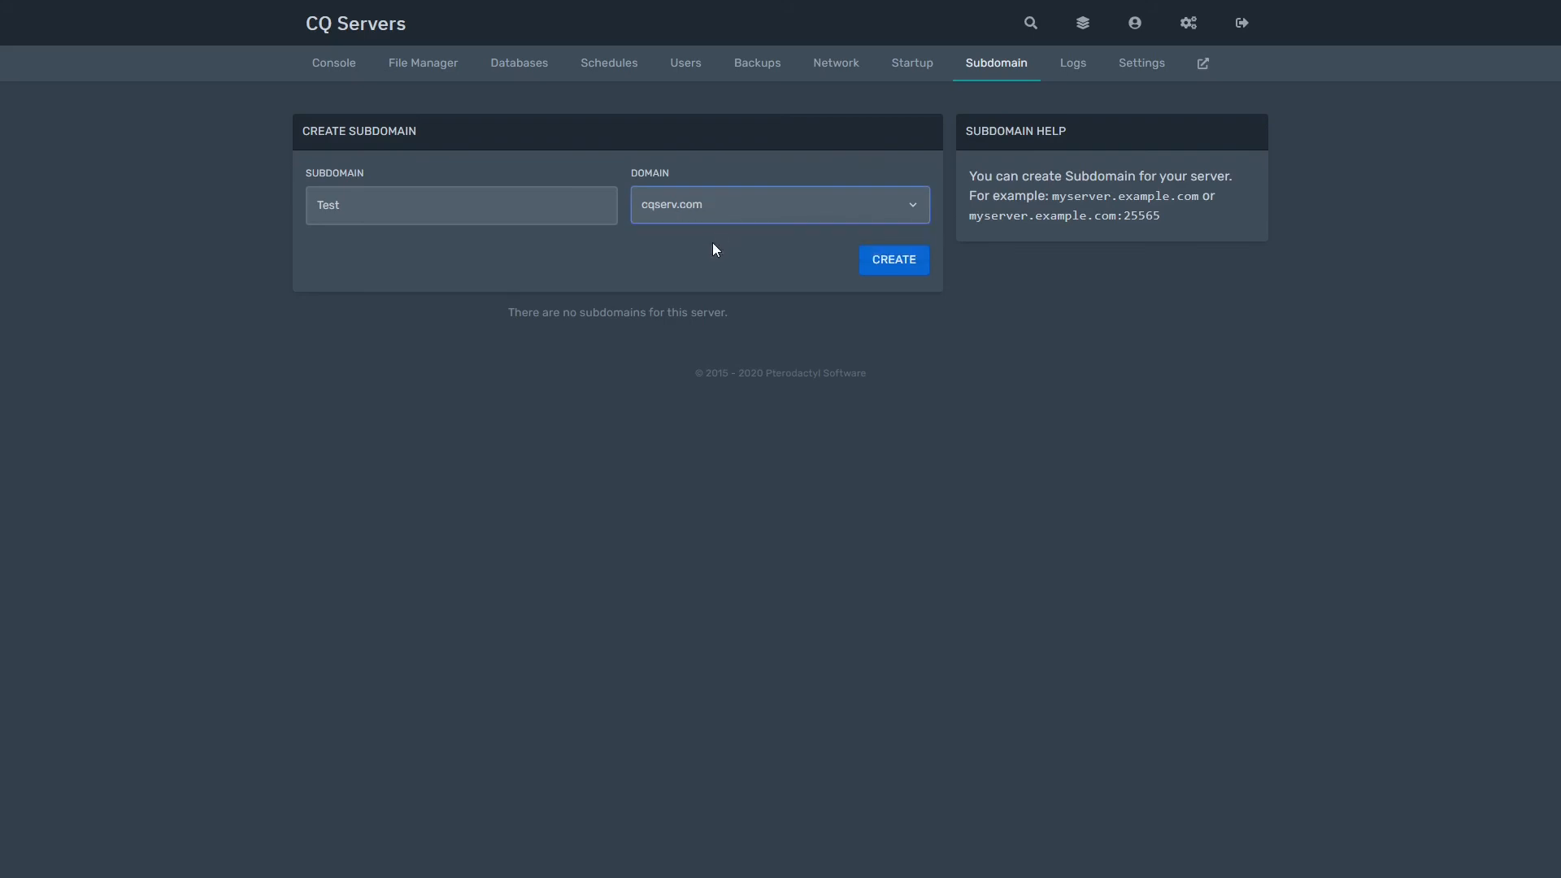
{"action": "left_click", "coordinate": [897, 260]}
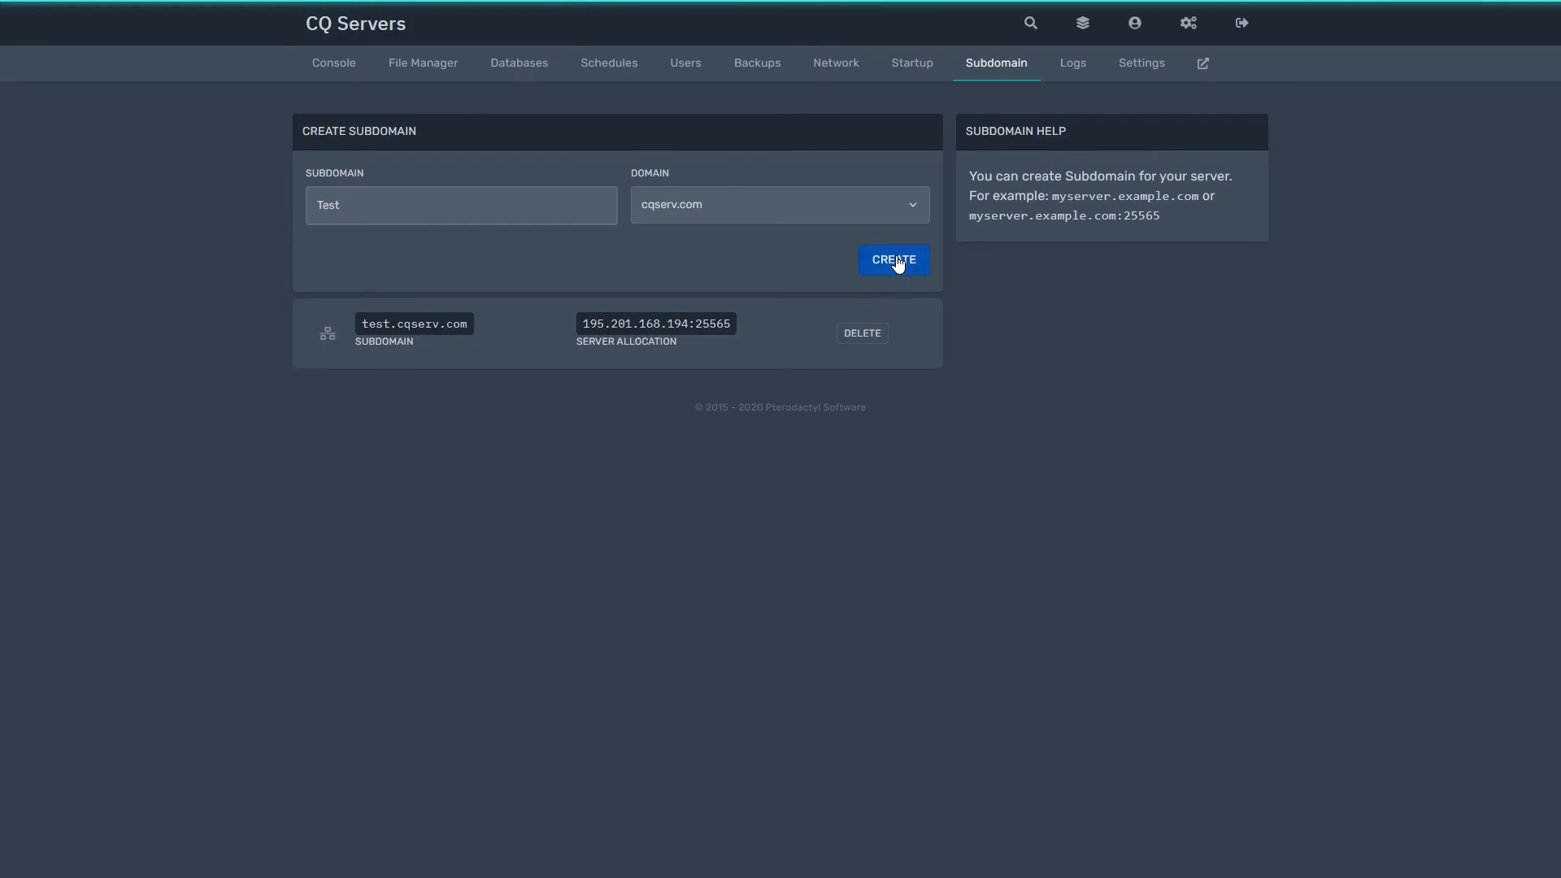
Step: Select the test.cqserv.com and 195.201.168.194:25565 addresses, then view the Logs page
{"action": "double_click", "coordinate": [680, 322]}
{"action": "left_click", "coordinate": [691, 322]}
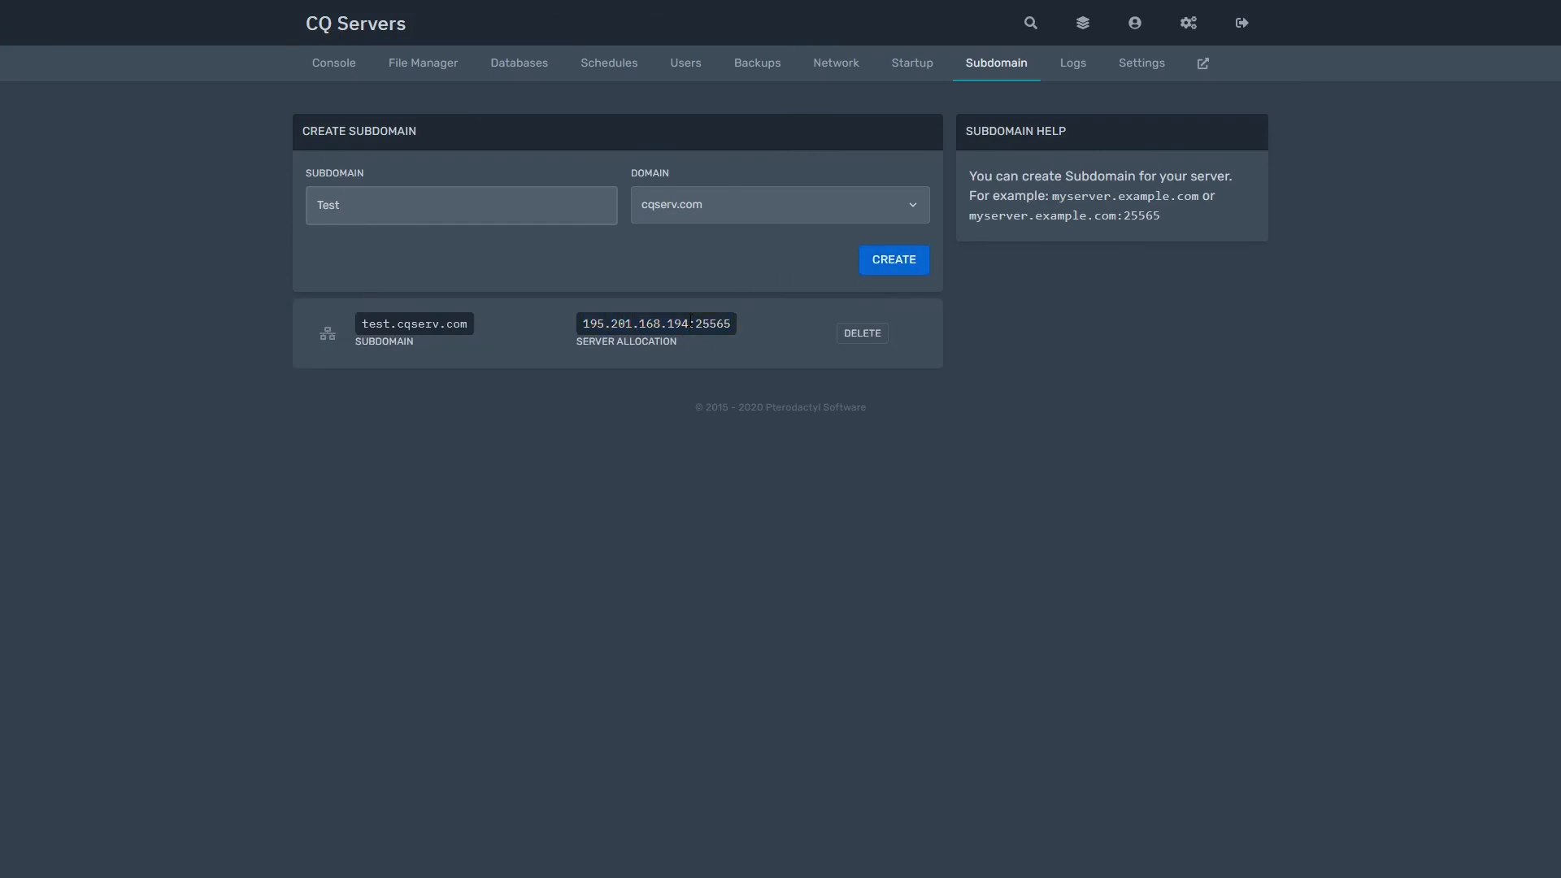
{"action": "left_click_drag", "start_coordinate": [567, 328], "coordinate": [745, 325]}
{"action": "left_click", "coordinate": [745, 324]}
{"action": "double_click", "coordinate": [624, 325]}
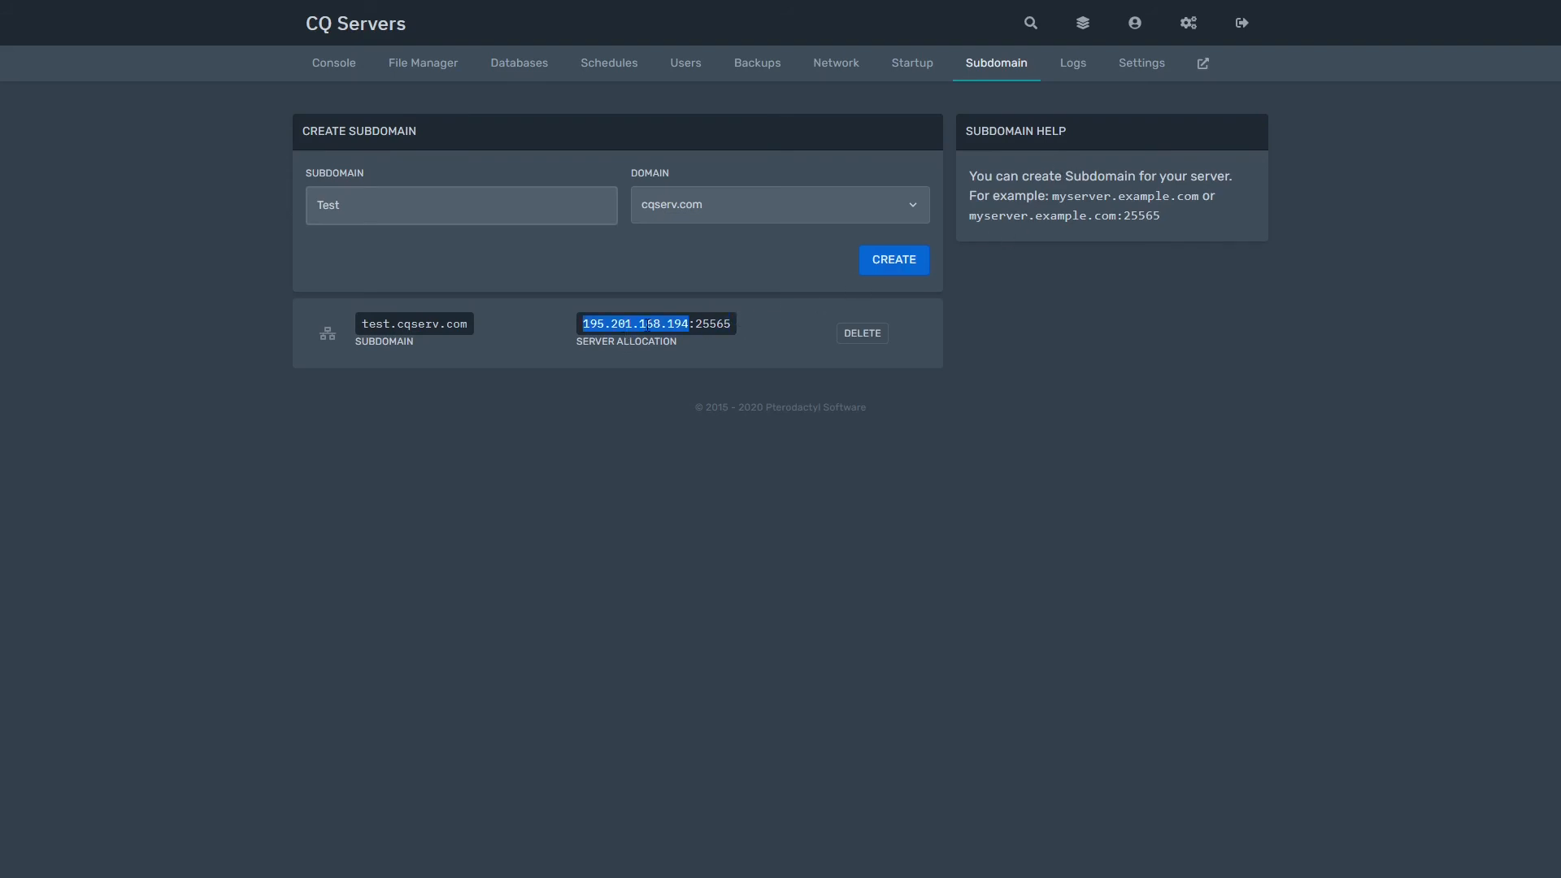
{"action": "triple_click", "coordinate": [634, 325]}
{"action": "triple_click", "coordinate": [457, 325]}
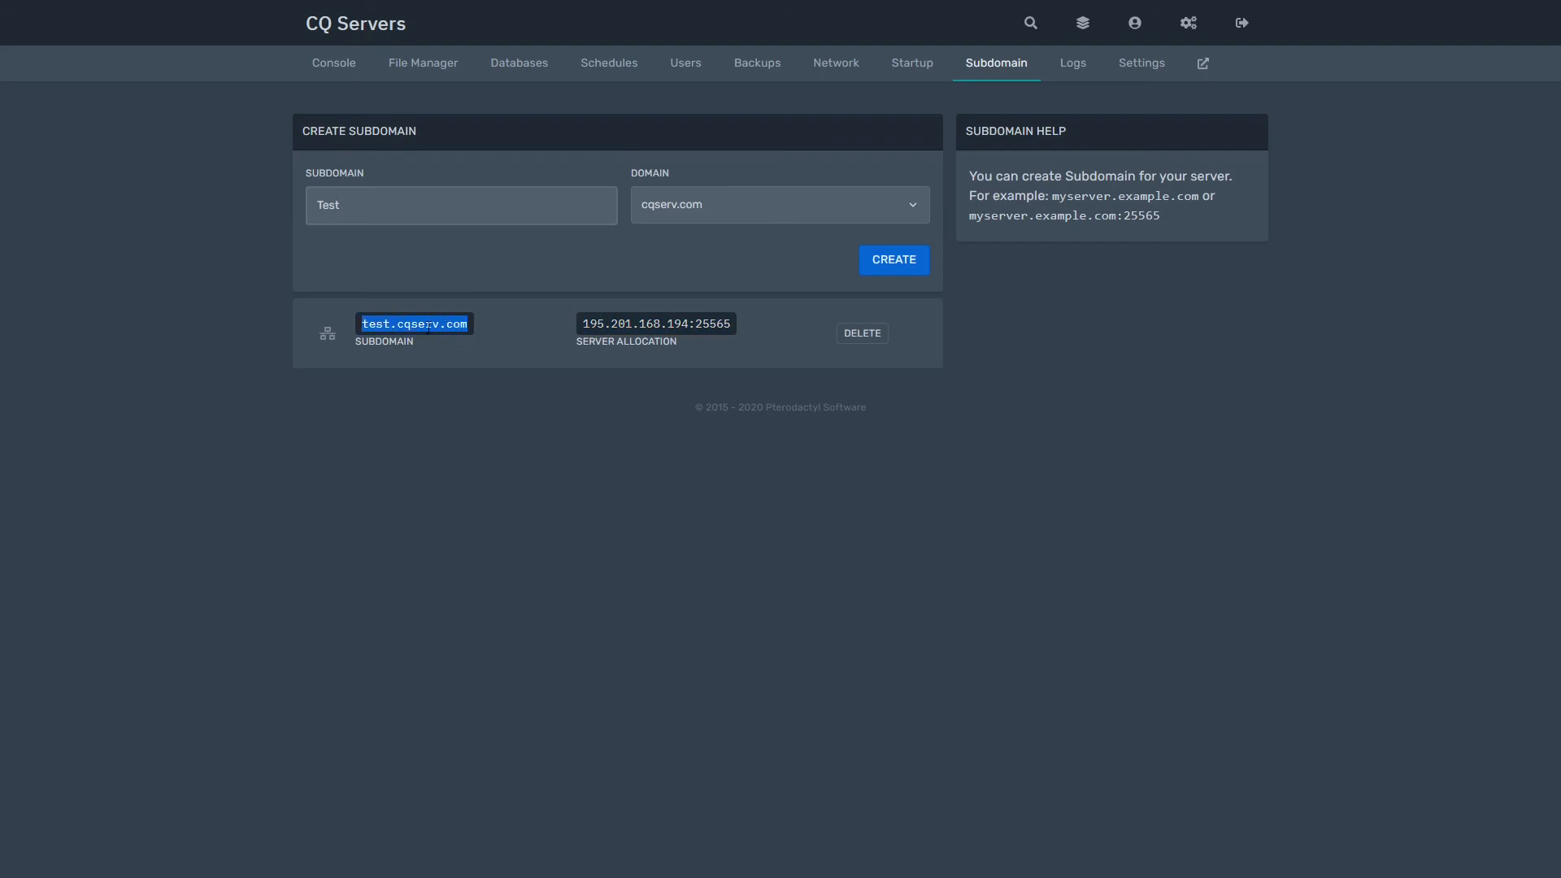
{"action": "triple_click", "coordinate": [428, 328]}
{"action": "left_click", "coordinate": [704, 305]}
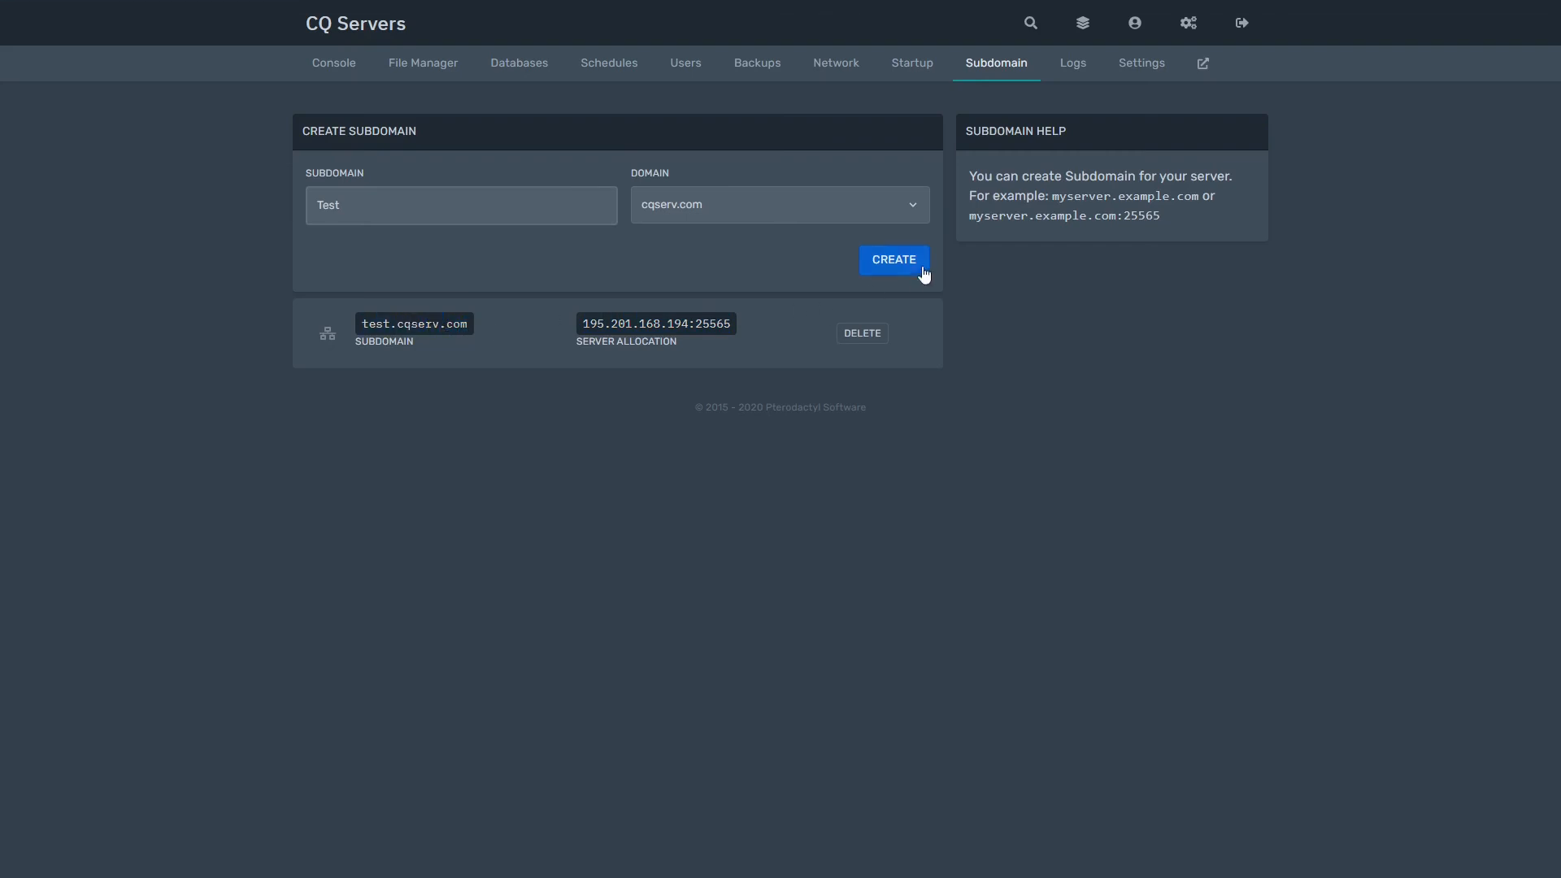
{"action": "left_click", "coordinate": [1083, 79]}
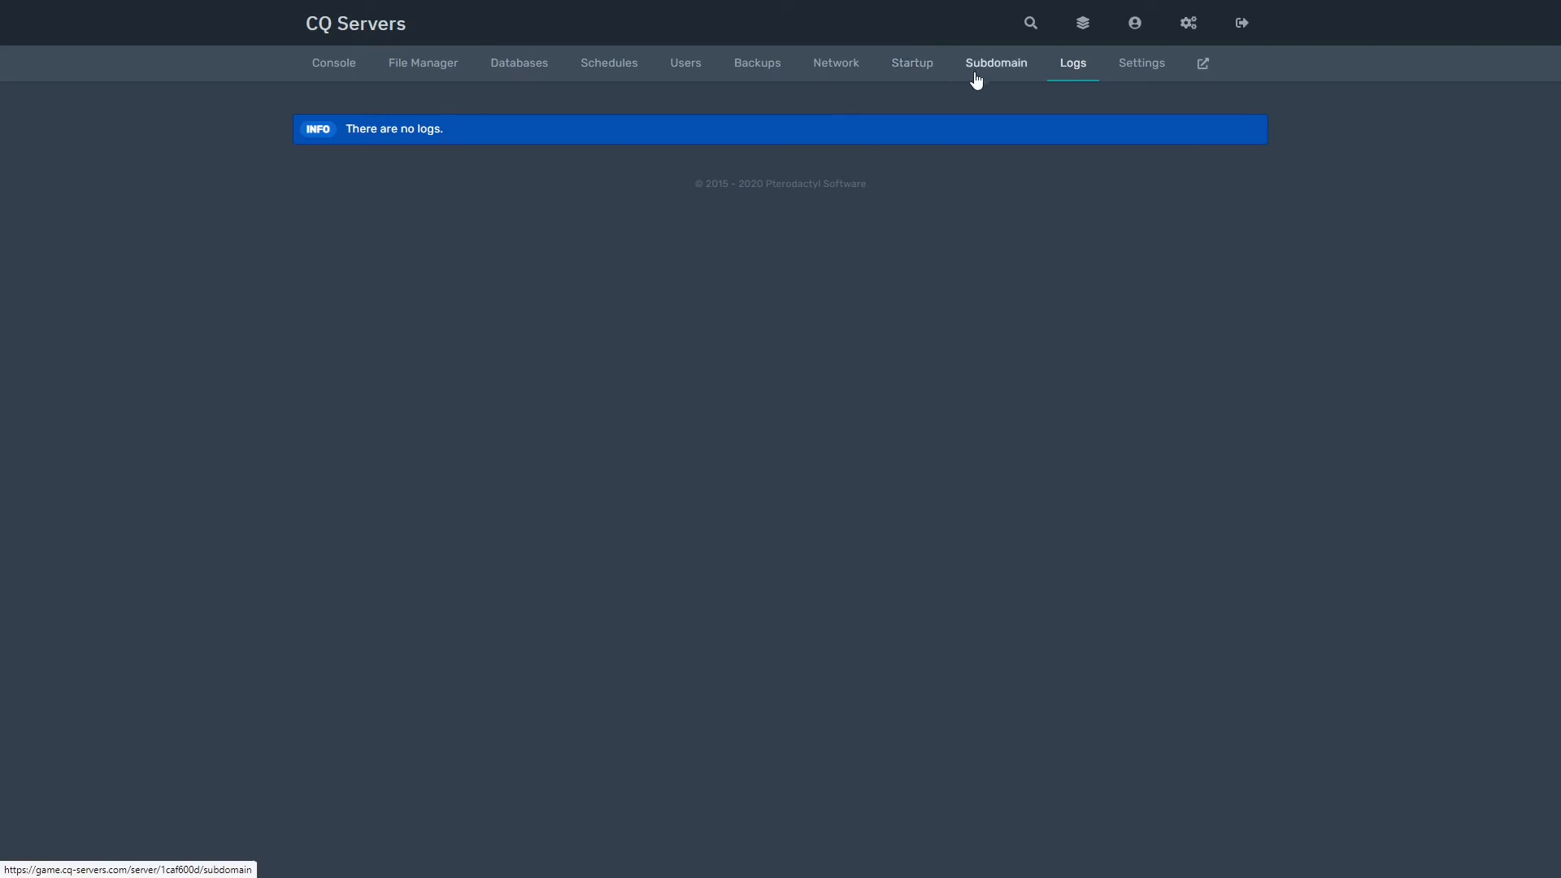
Step: Open the server Settings page and select the Server Name without changing it
{"action": "left_click", "coordinate": [1147, 76]}
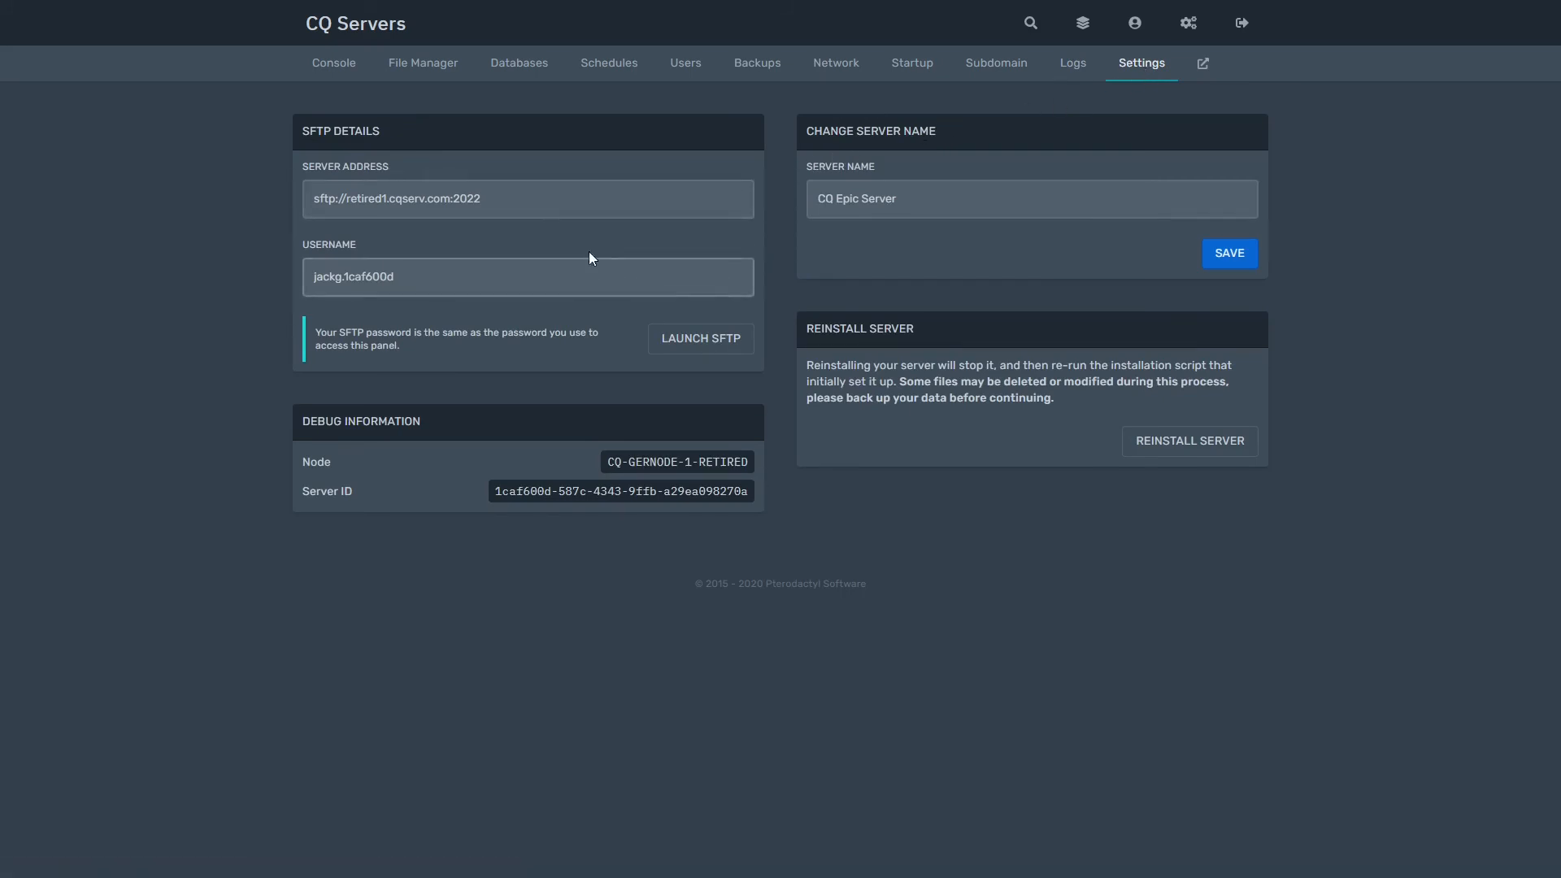
{"action": "left_click", "coordinate": [1016, 191]}
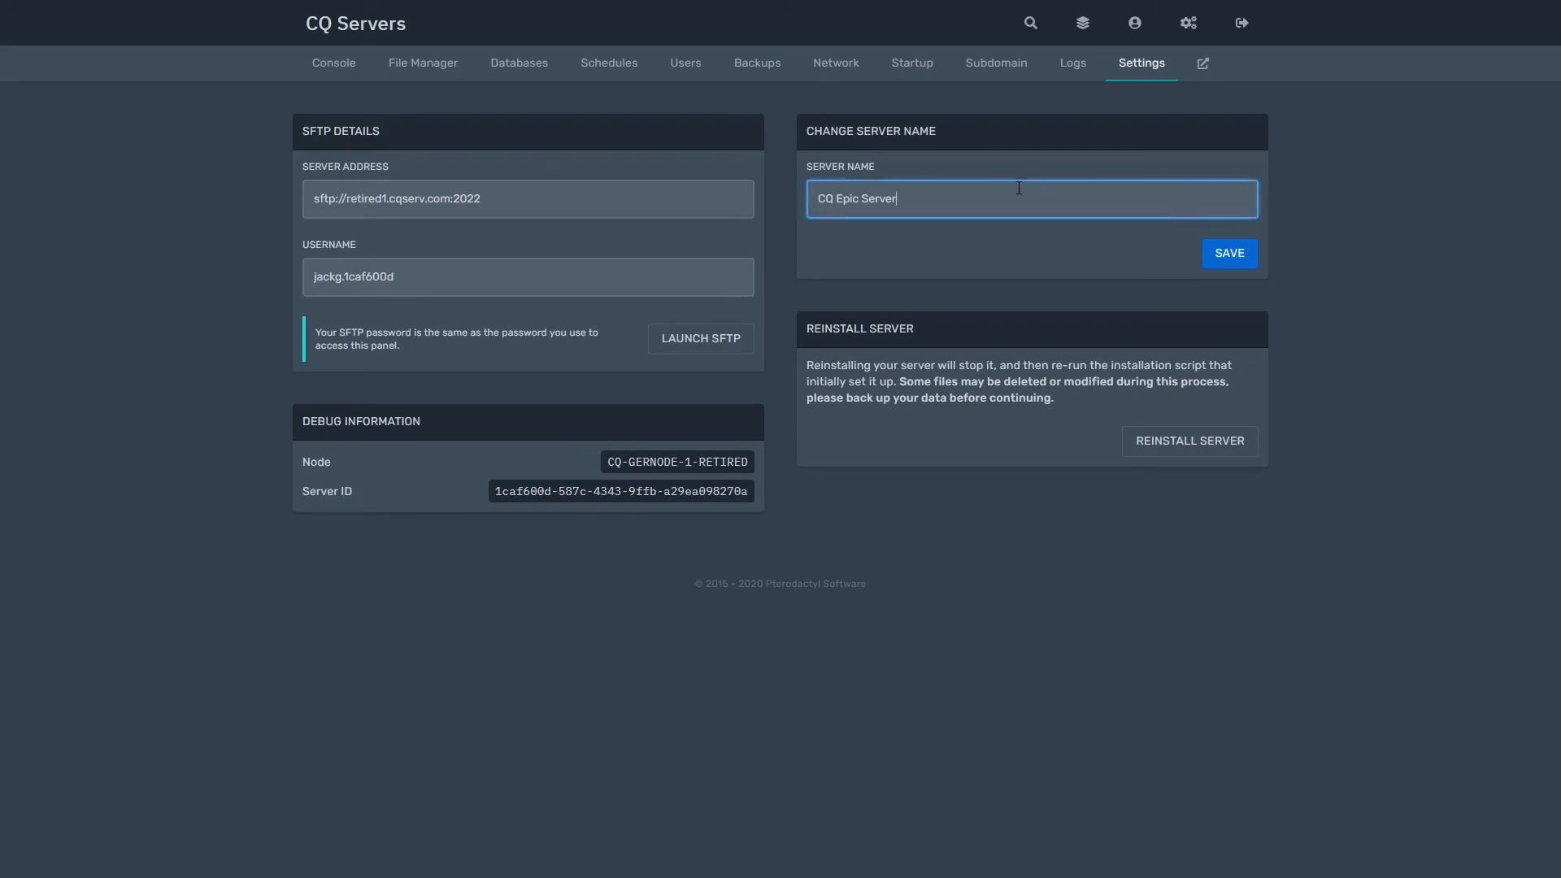
{"action": "key", "text": "ctrl+a"}
{"action": "left_click", "coordinate": [1004, 174]}
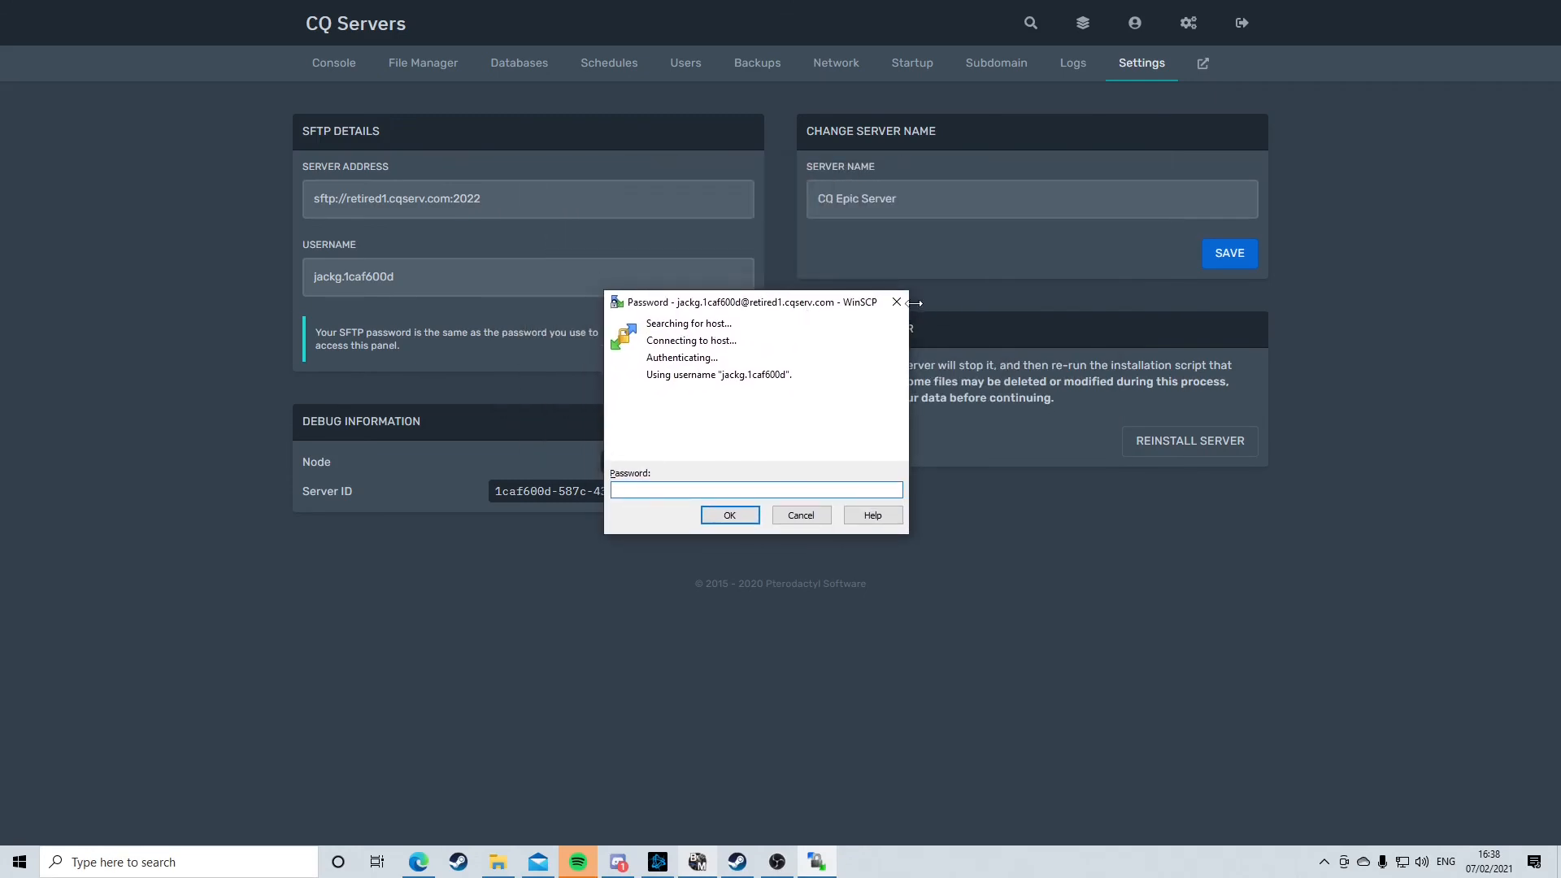
Step: Connect to the server over SFTP in WinSCP, entering the panel password
{"action": "left_click", "coordinate": [897, 301]}
{"action": "left_click", "coordinate": [698, 348]}
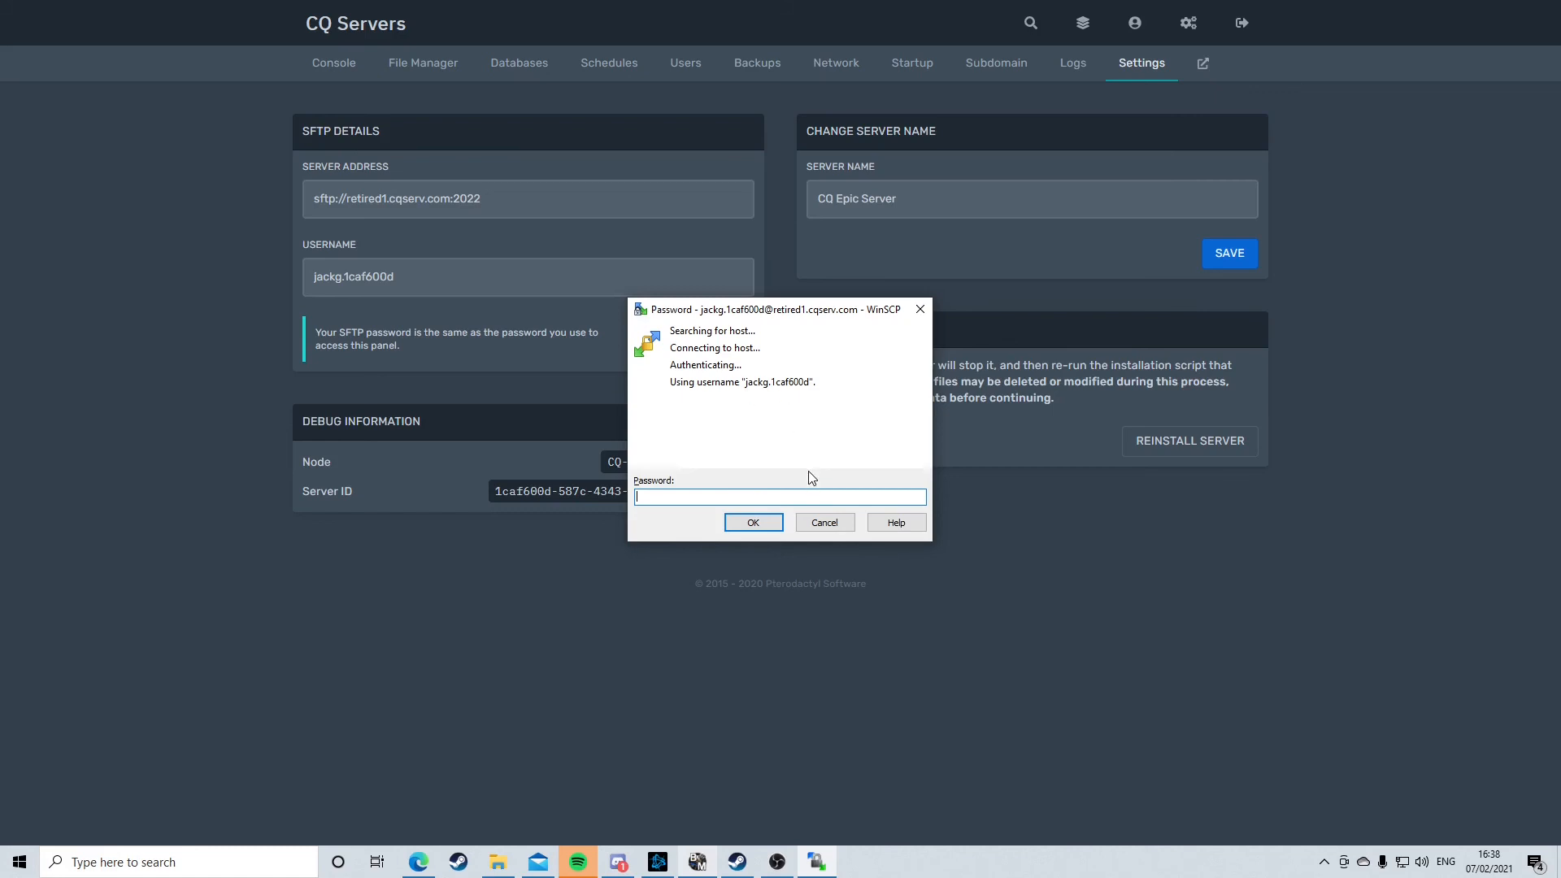
{"action": "key", "text": "Caps_Lock"}
{"action": "type", "text": "•••••••"}
{"action": "key", "text": "Return"}
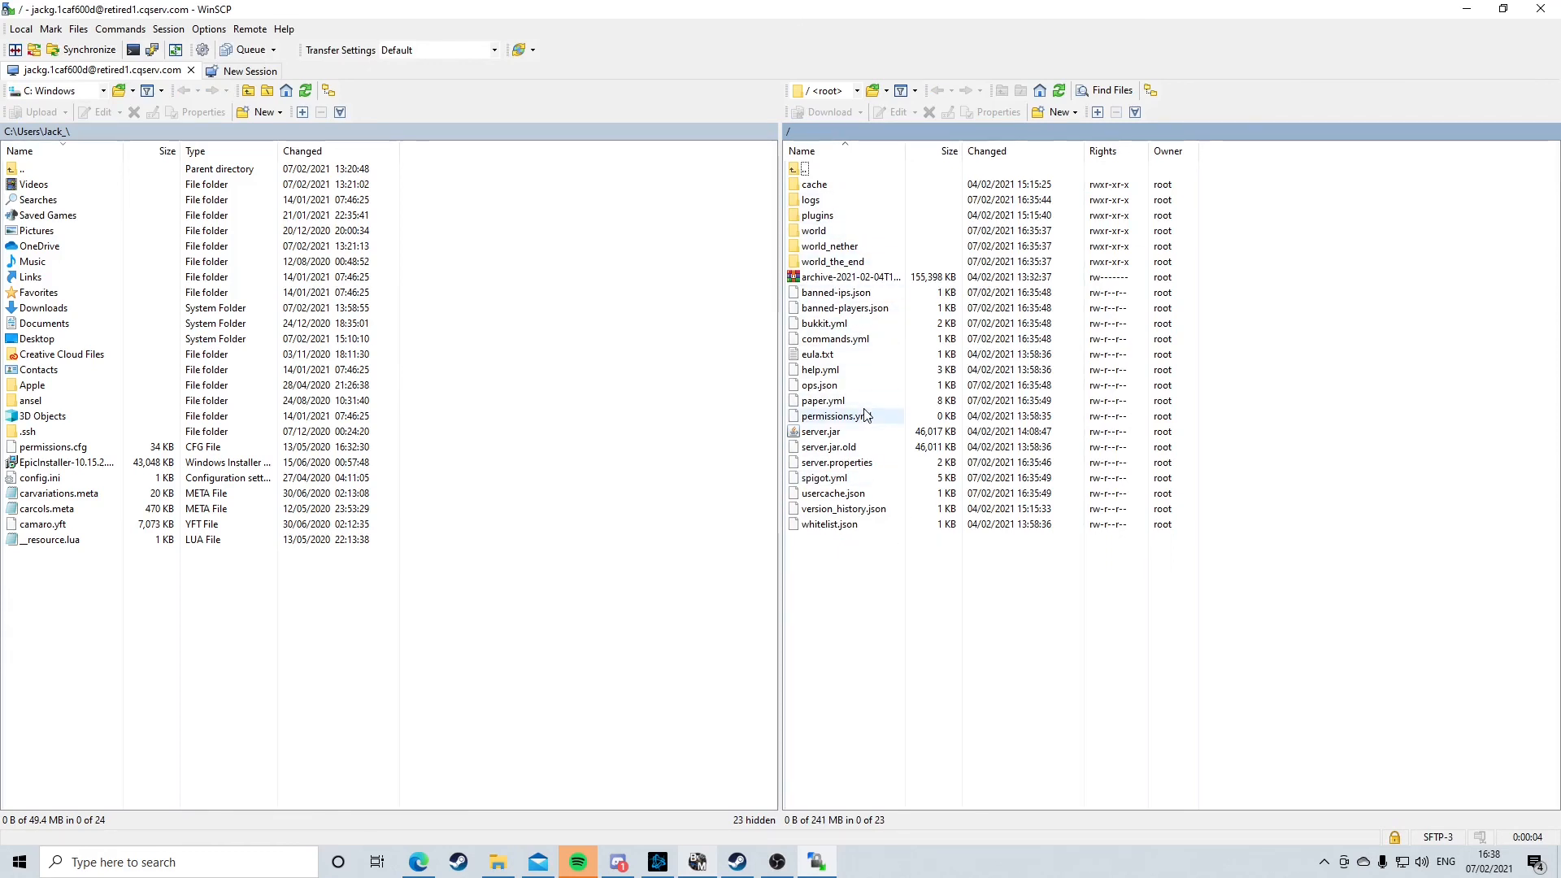
Step: Open the server's plugins folder, then close WinSCP and end the session
{"action": "left_click", "coordinate": [836, 218]}
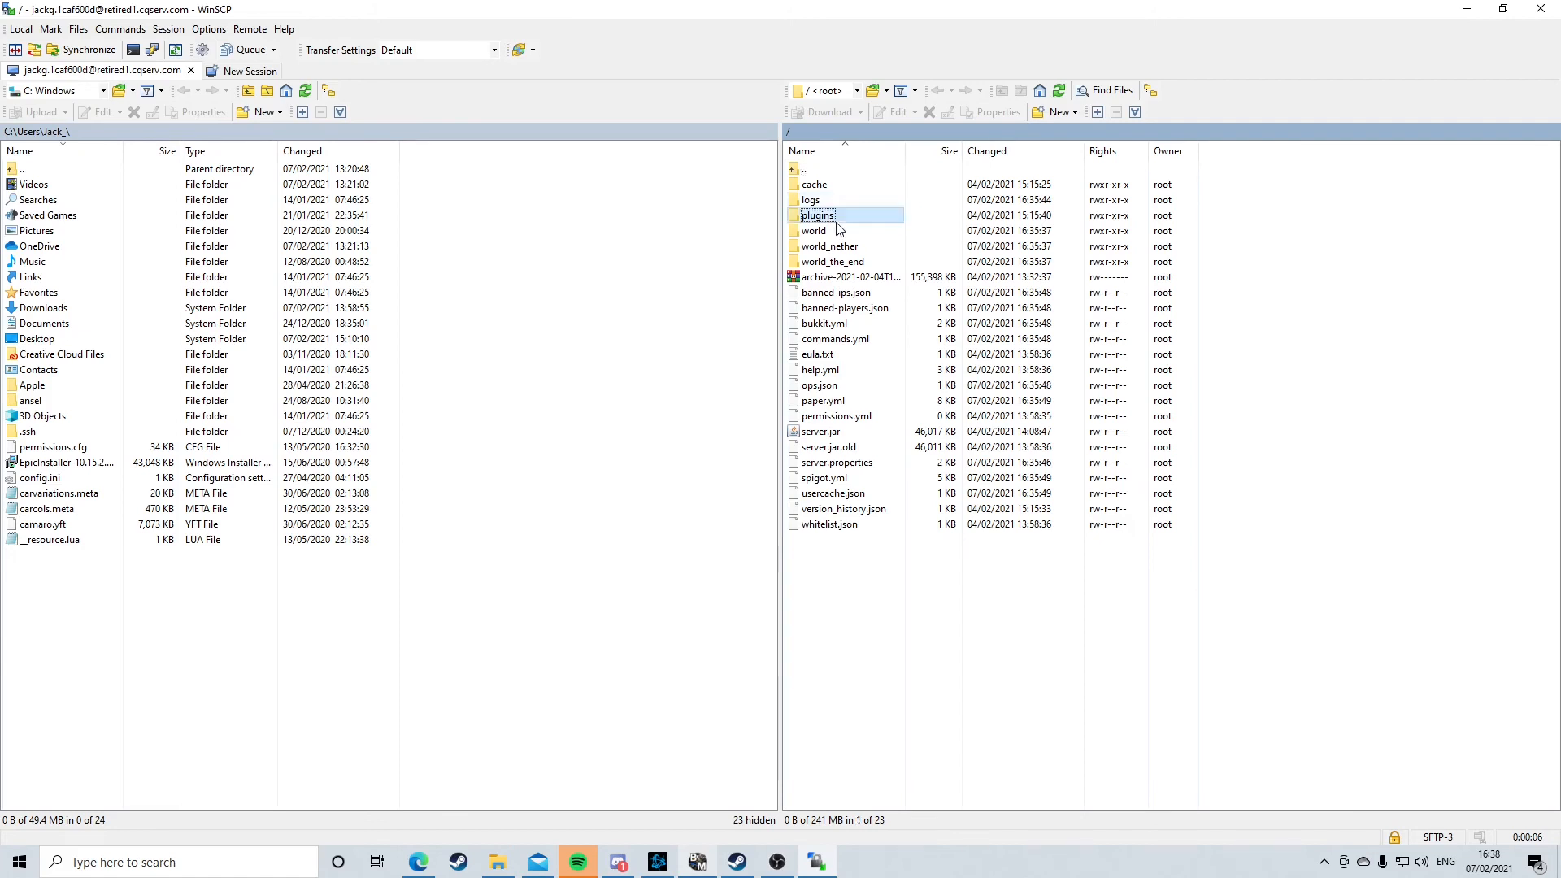
{"action": "double_click", "coordinate": [836, 218]}
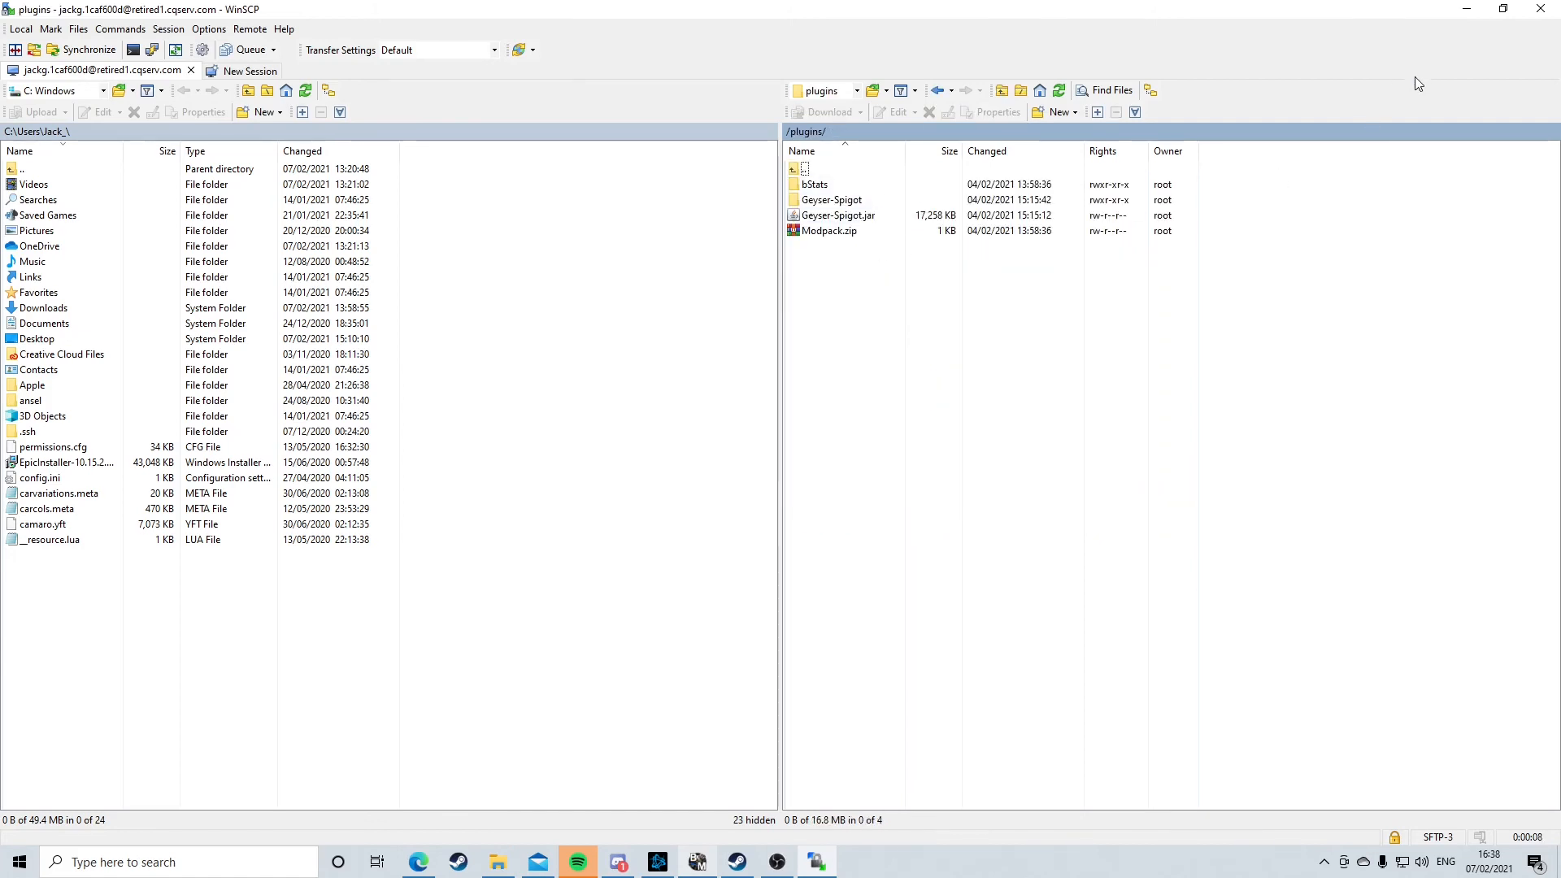
{"action": "left_click", "coordinate": [1541, 9]}
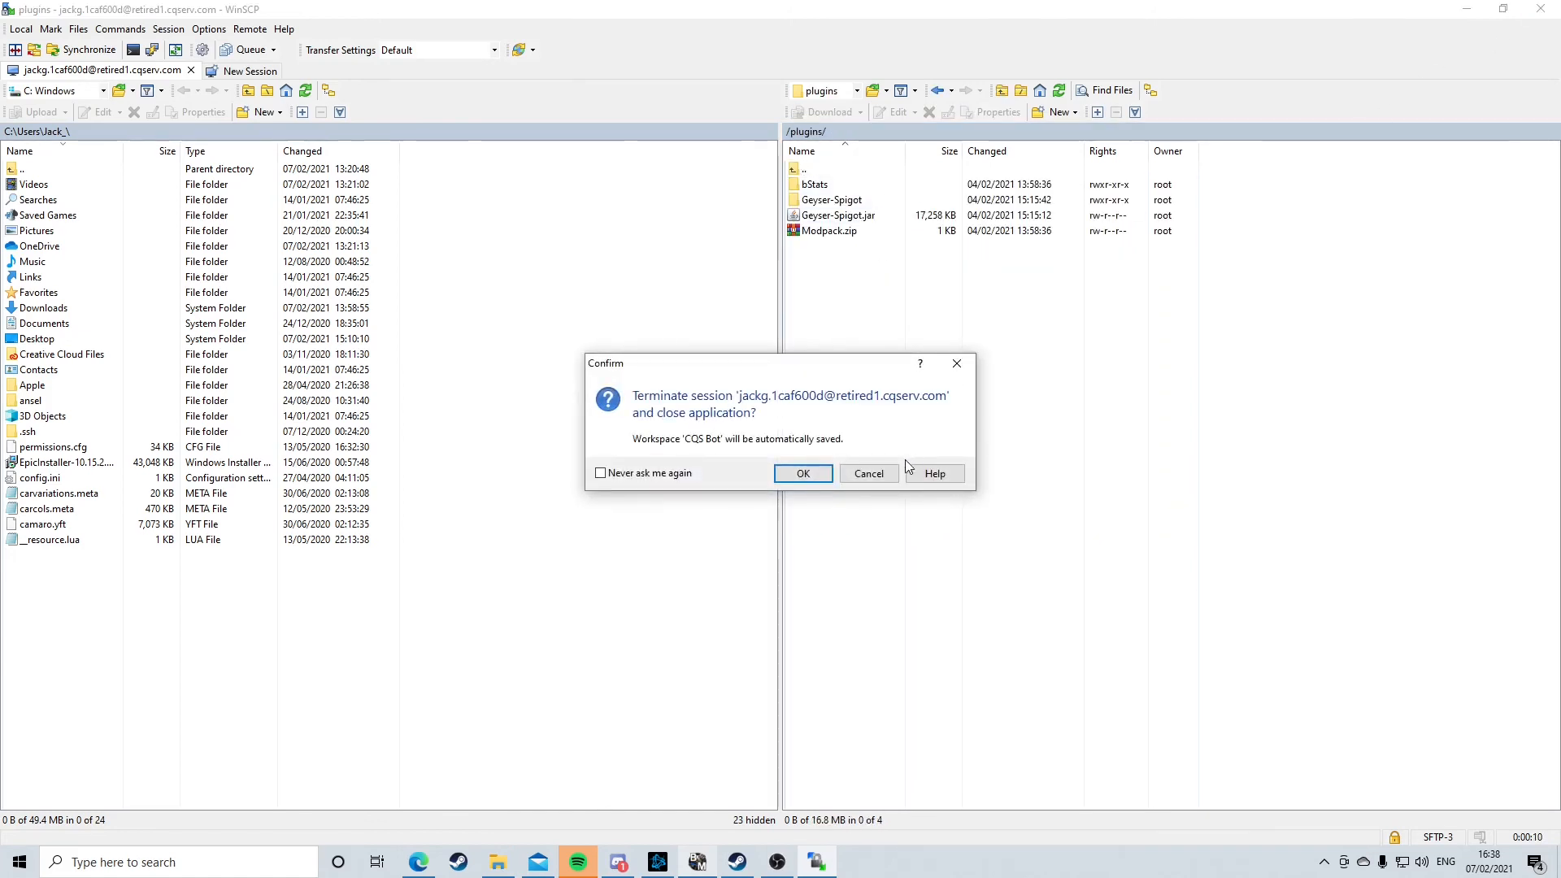
{"action": "left_click", "coordinate": [864, 474]}
{"action": "left_click", "coordinate": [1540, 9]}
{"action": "left_click", "coordinate": [801, 476]}
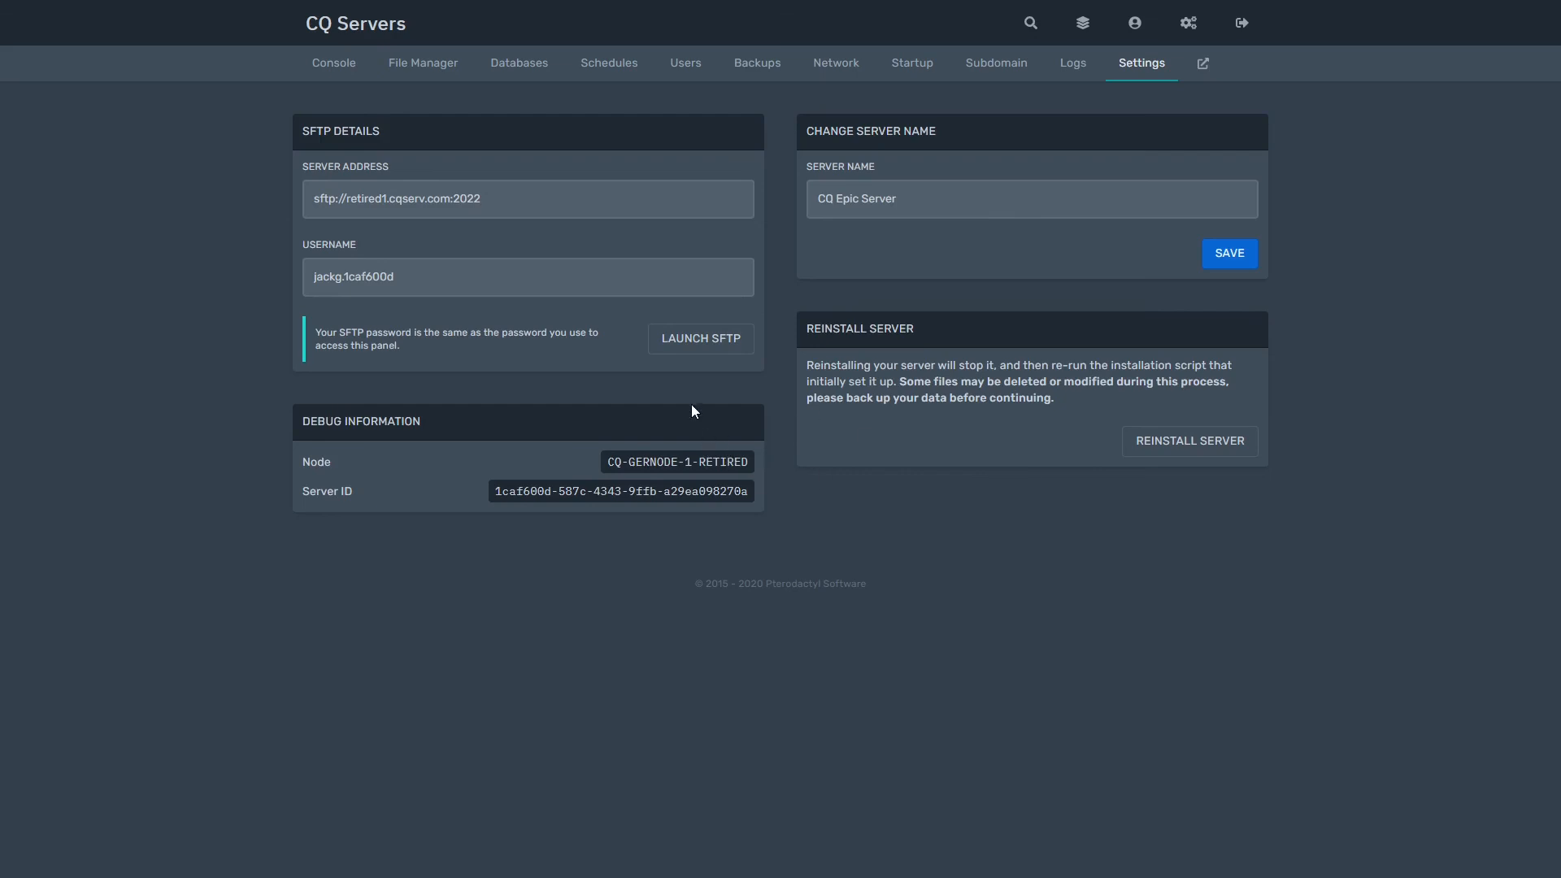
Step: Select and review the SFTP password note on the current page
{"action": "triple_click", "coordinate": [366, 346]}
{"action": "left_click", "coordinate": [366, 336]}
{"action": "triple_click", "coordinate": [369, 334]}
{"action": "left_click", "coordinate": [372, 336]}
Step: Return to the CQ Epic Server console and highlight its 0/20 player count
{"action": "left_click", "coordinate": [341, 65]}
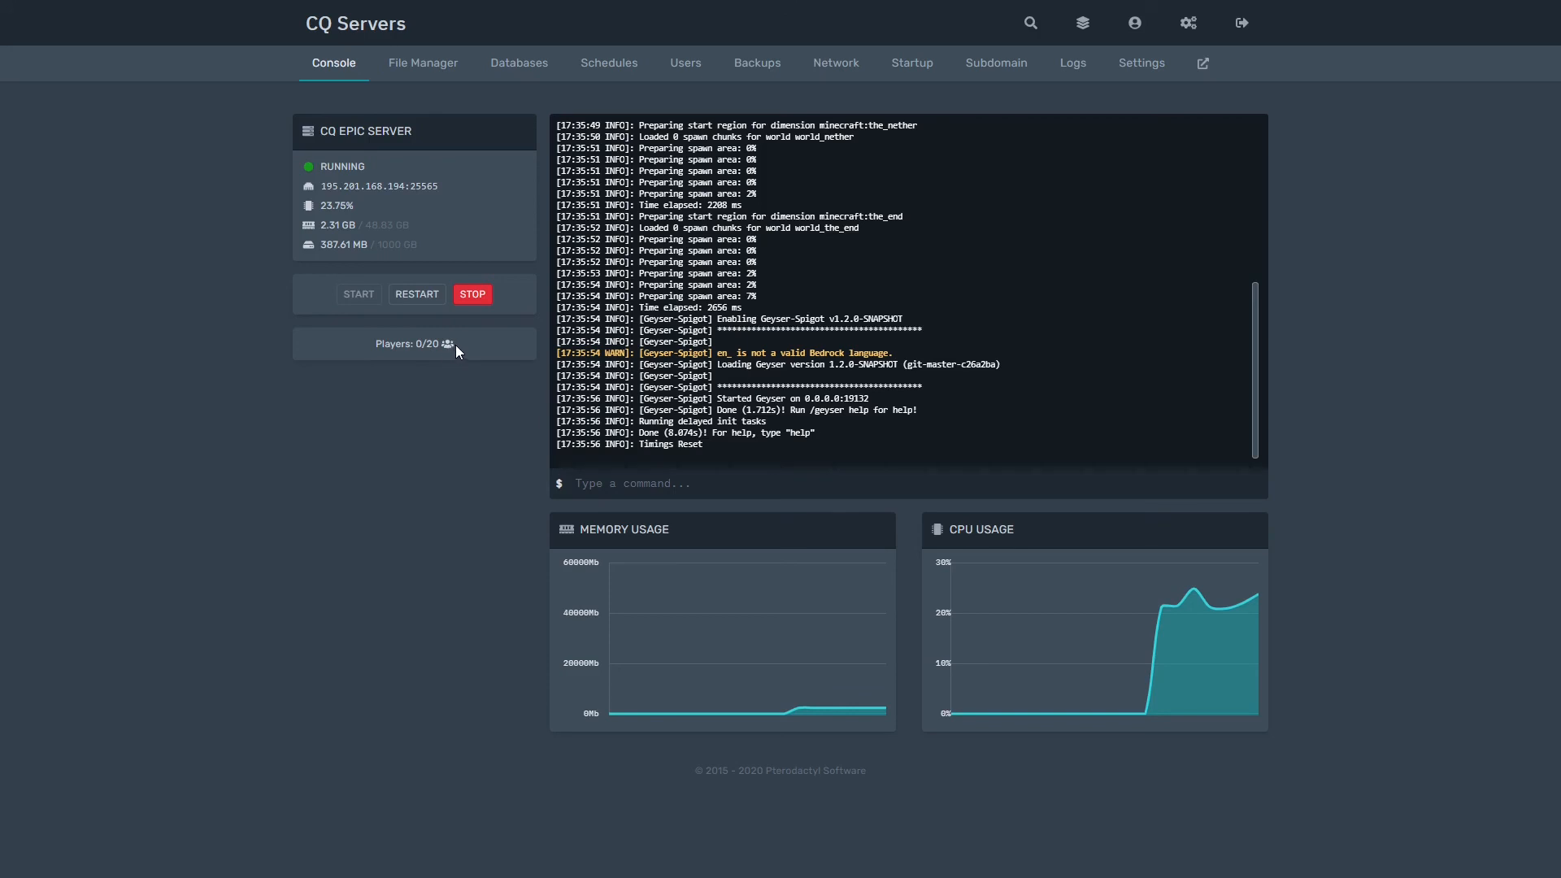
{"action": "left_click_drag", "start_coordinate": [455, 345], "coordinate": [520, 343]}
{"action": "left_click", "coordinate": [356, 341]}
{"action": "left_click", "coordinate": [514, 343]}
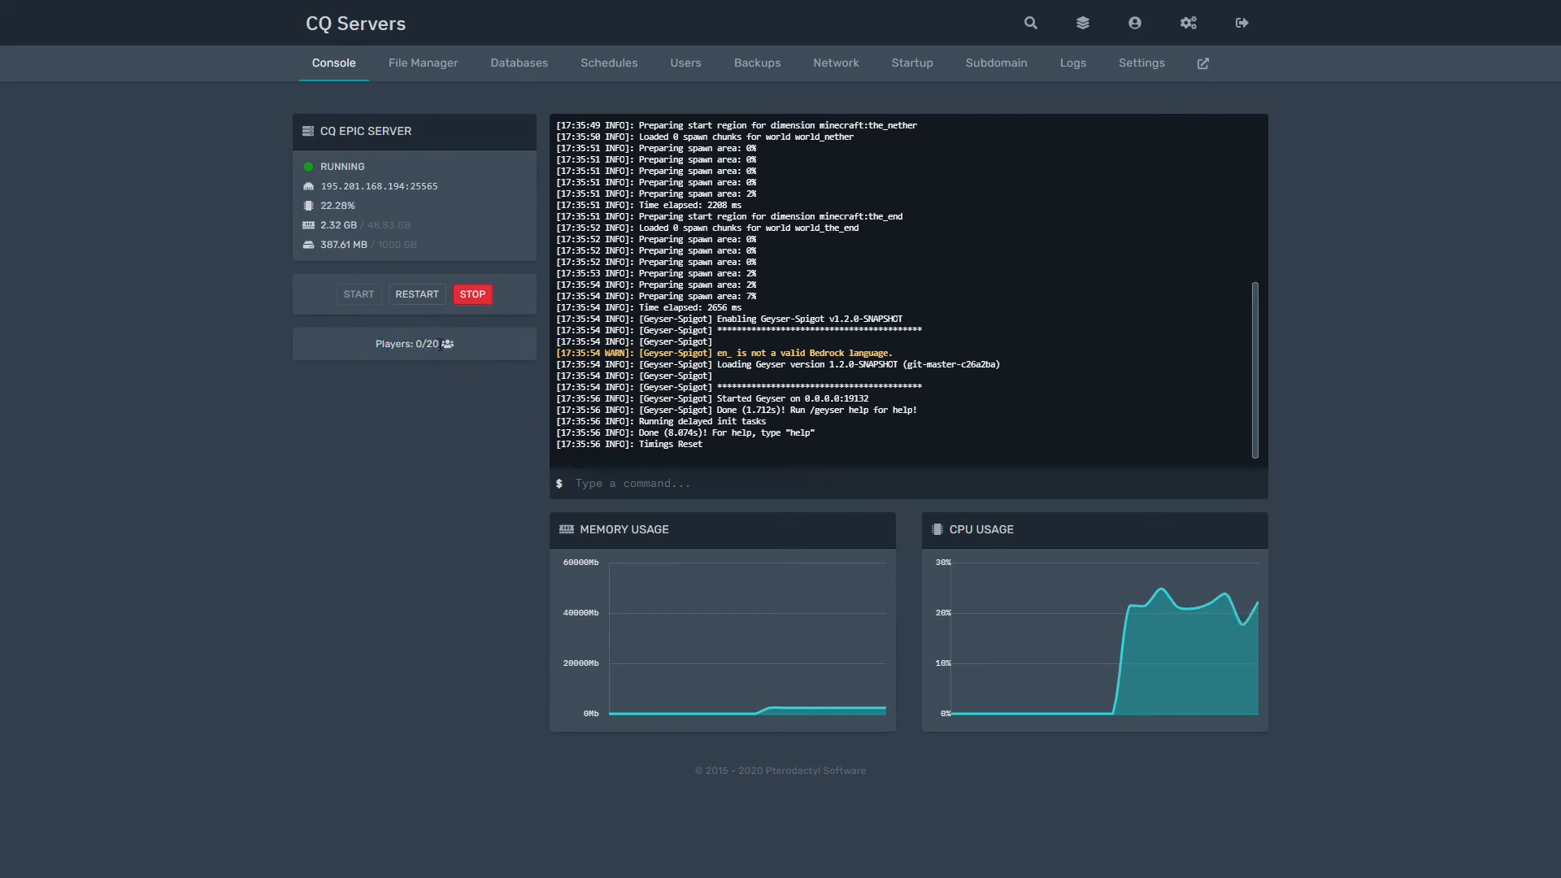
{"action": "left_click_drag", "start_coordinate": [375, 343], "coordinate": [447, 342]}
{"action": "left_click", "coordinate": [448, 344]}
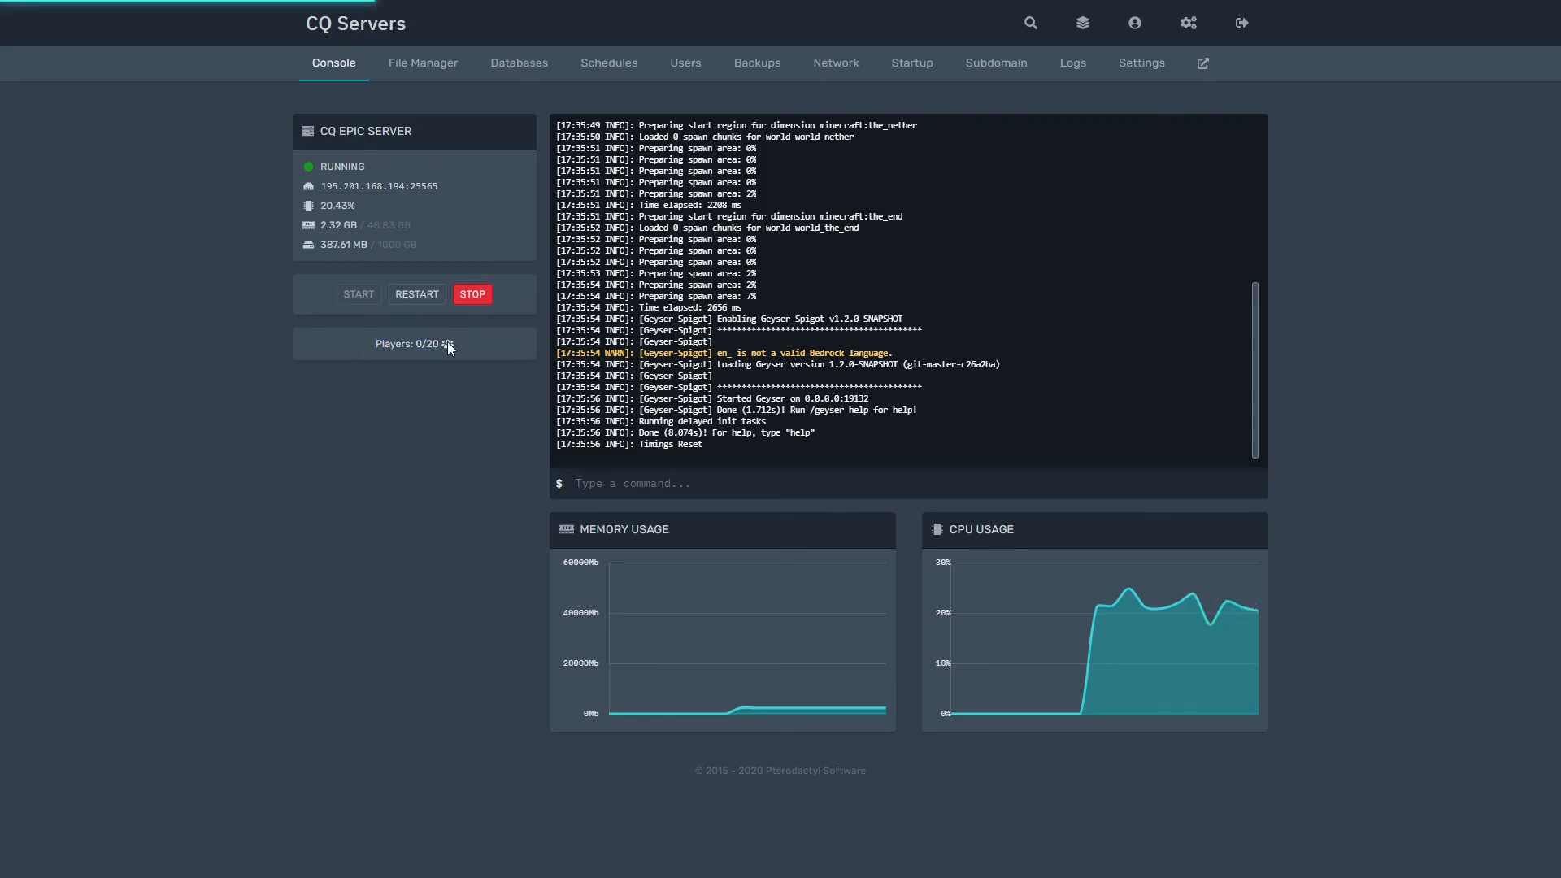